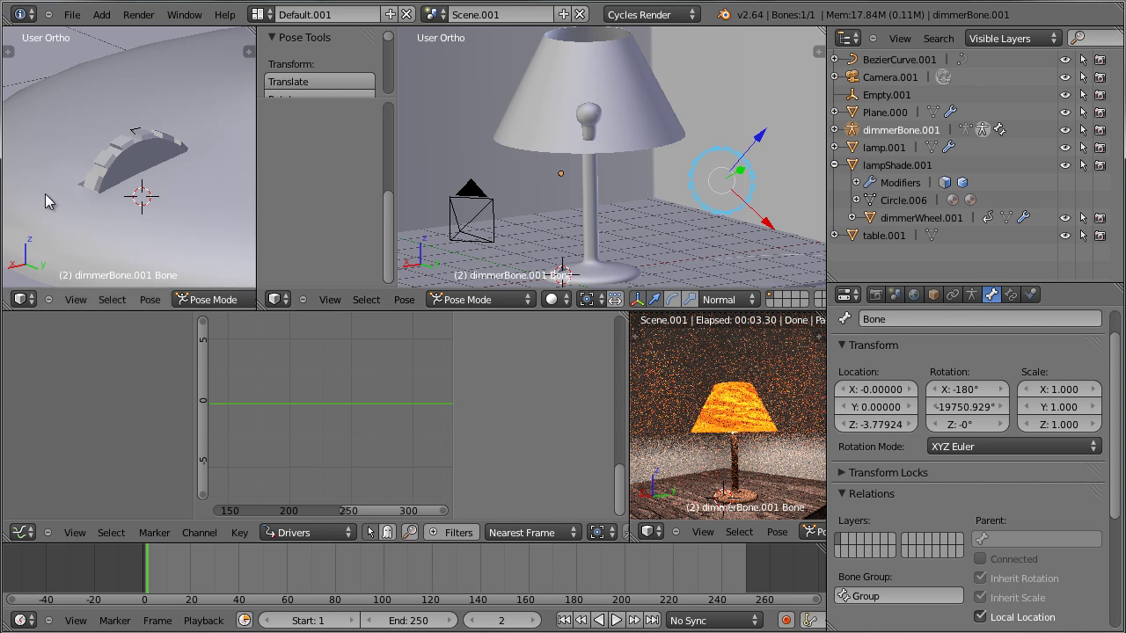
Orbit, pan and zoom around the desk lamp to frame it from base to lampshade.
{"action": "middle_click_drag", "start_coordinate": [602, 270], "coordinate": [601, 203], "text": "shift"}
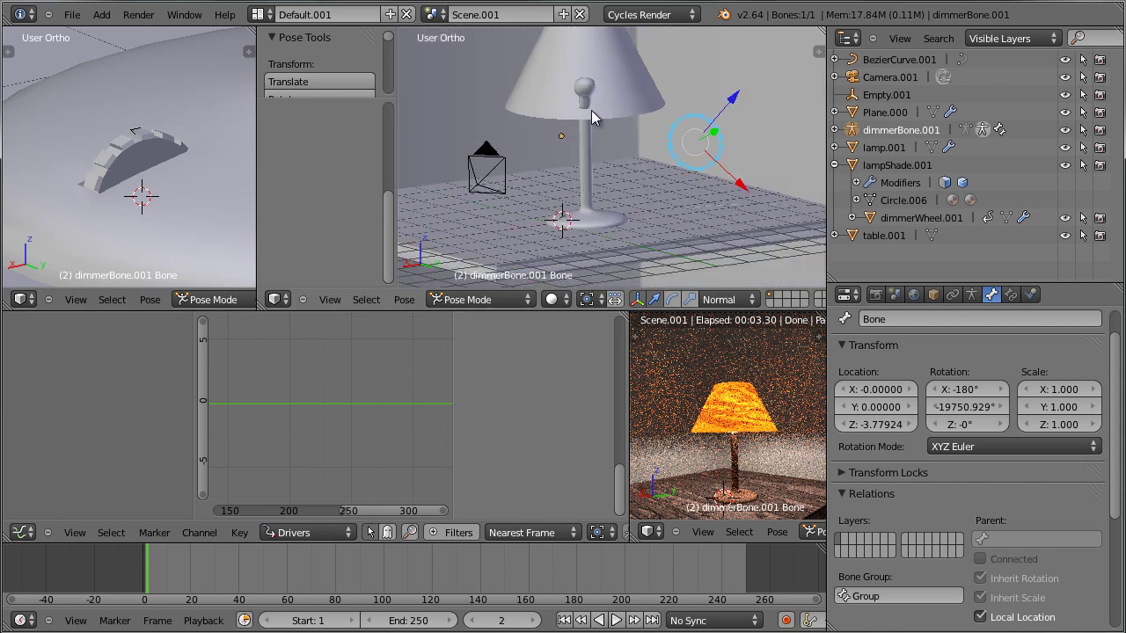
{"action": "scroll", "coordinate": [596, 111], "scroll_direction": "up", "scroll_amount": 3}
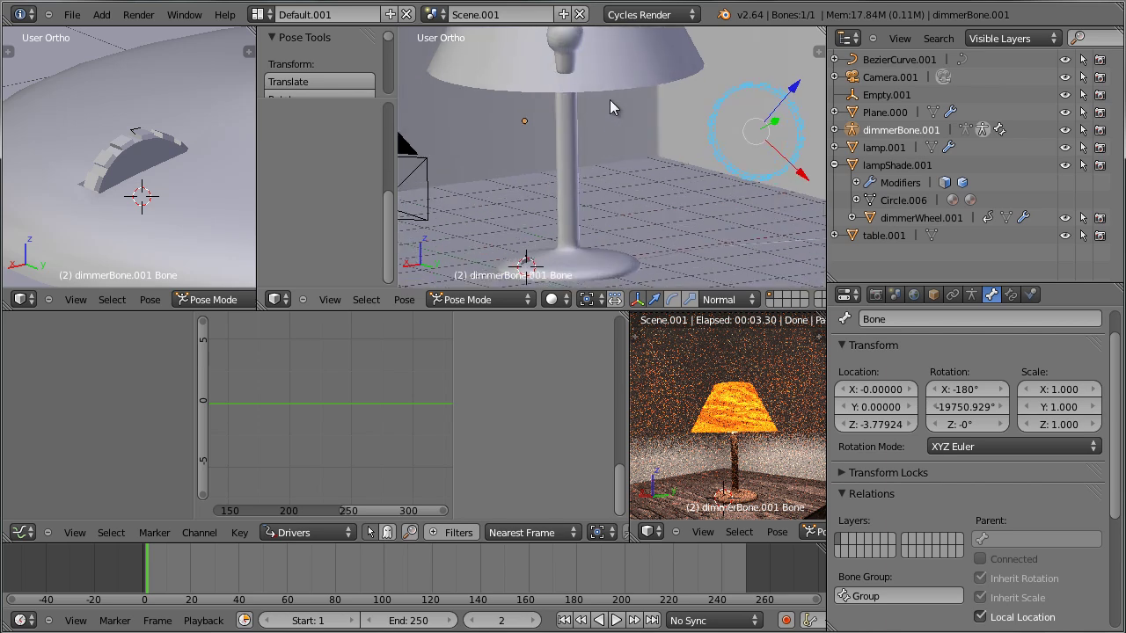
{"action": "middle_click_drag", "start_coordinate": [601, 101], "coordinate": [622, 173], "text": "shift"}
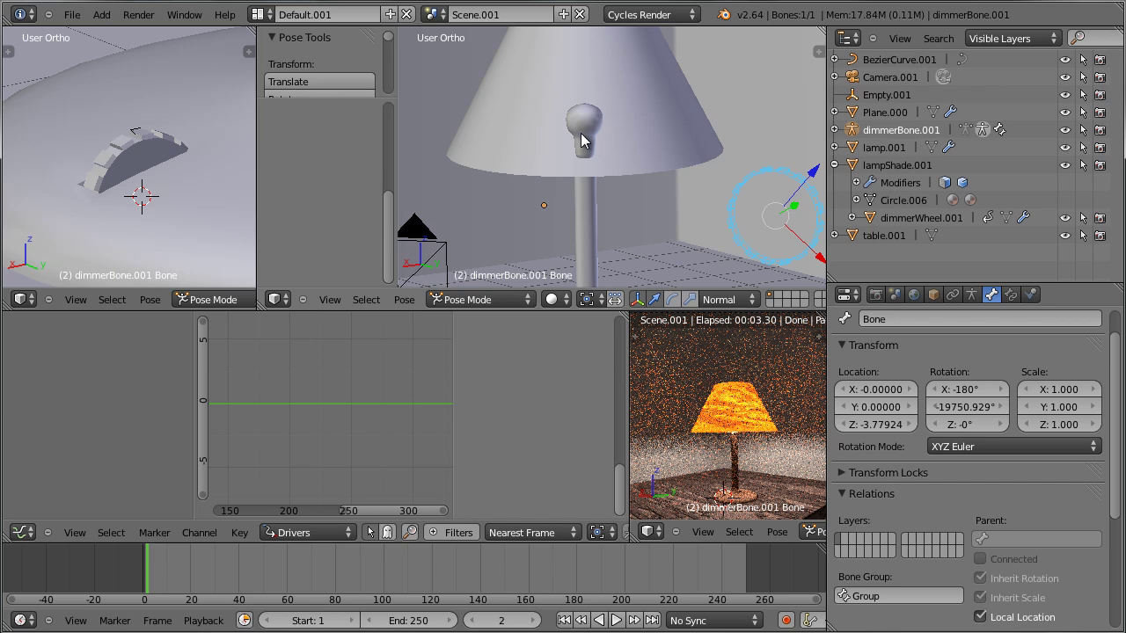
{"action": "scroll", "coordinate": [585, 154], "scroll_direction": "down", "scroll_amount": 4}
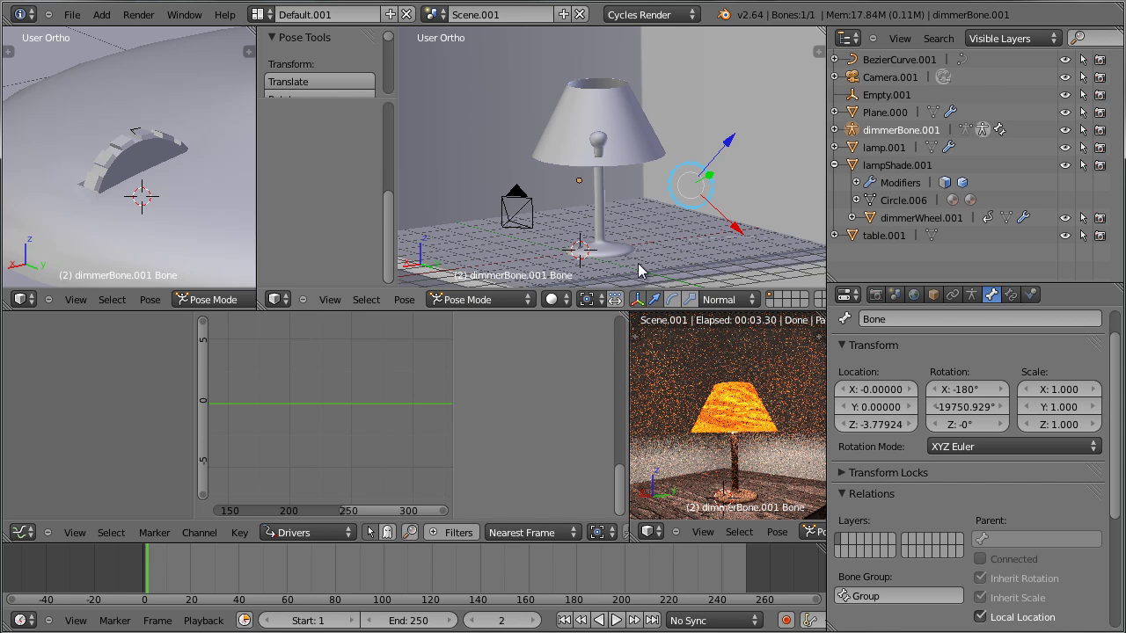
{"action": "scroll", "coordinate": [674, 244], "scroll_direction": "up", "scroll_amount": 2}
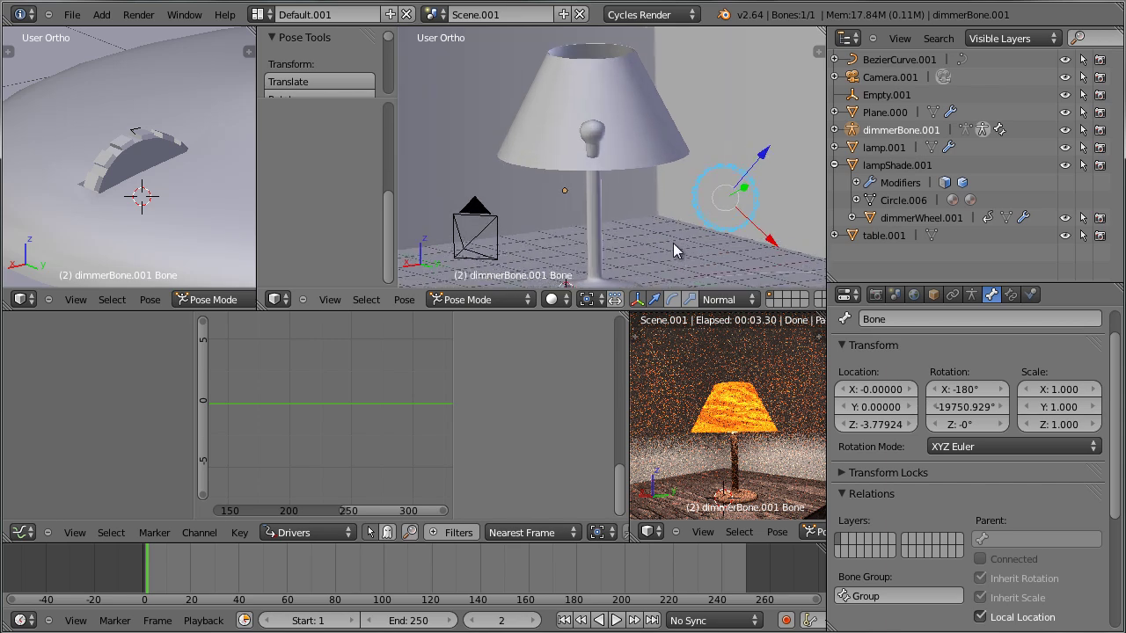
{"action": "scroll", "coordinate": [675, 229], "scroll_direction": "up", "scroll_amount": 3}
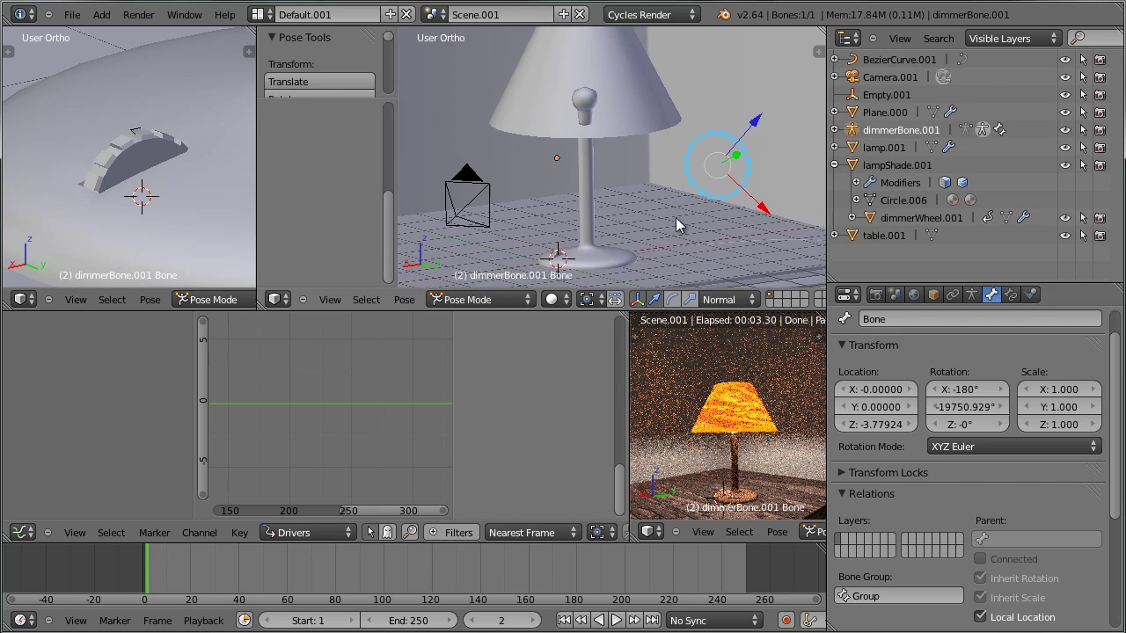
{"action": "middle_click_drag", "start_coordinate": [686, 250], "coordinate": [698, 226]}
{"action": "scroll", "coordinate": [721, 255], "scroll_direction": "down", "scroll_amount": 3}
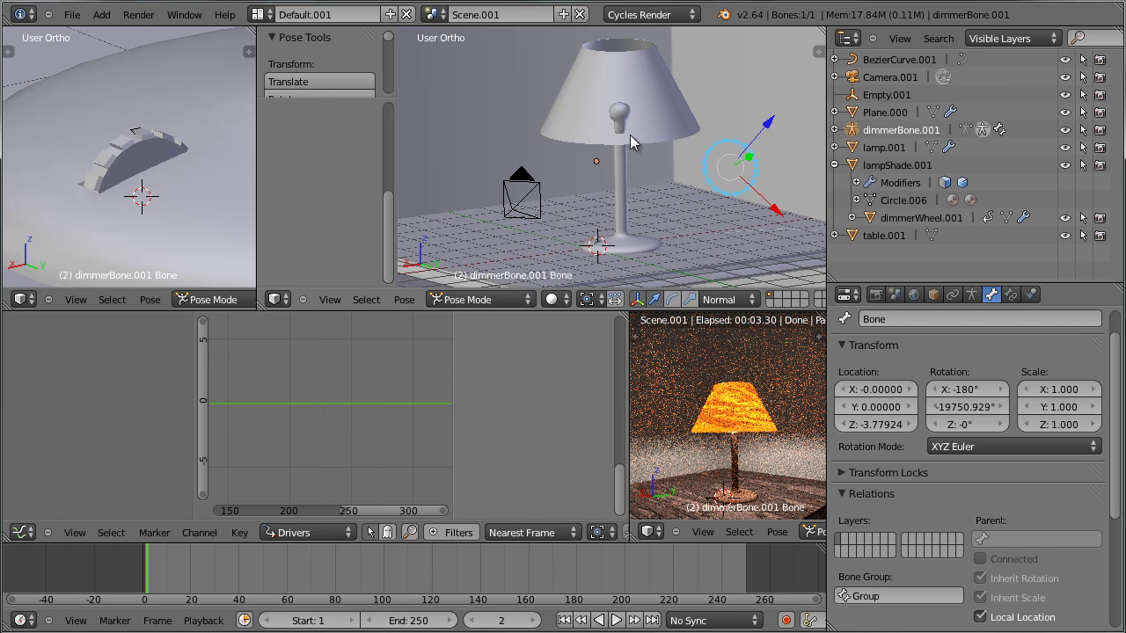
{"action": "scroll", "coordinate": [669, 271], "scroll_direction": "up", "scroll_amount": 8}
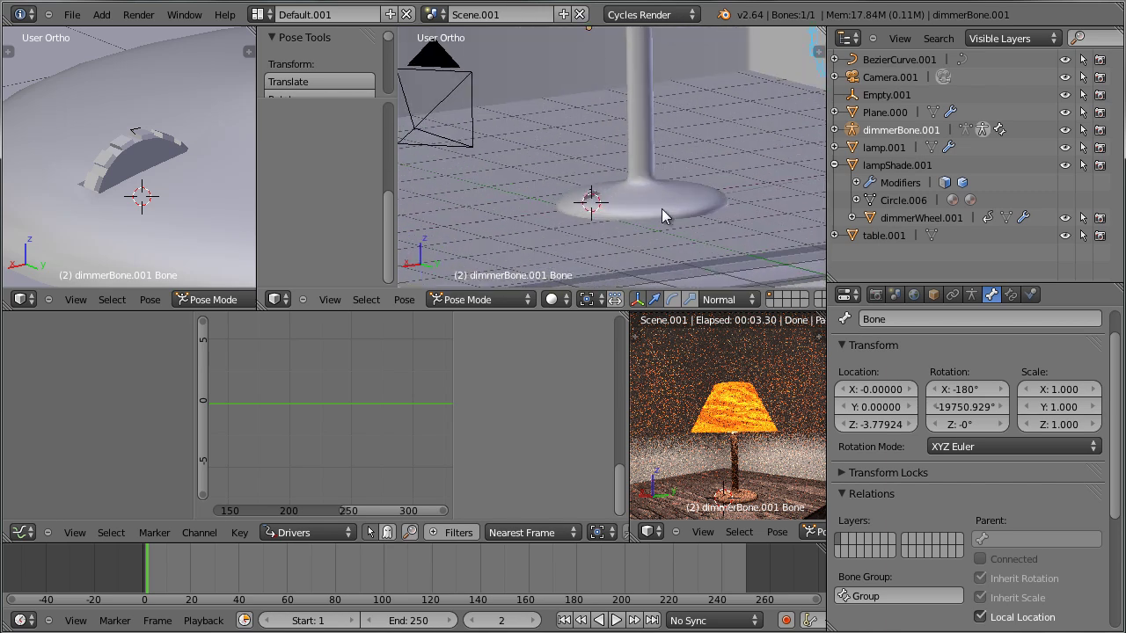
{"action": "scroll", "coordinate": [655, 216], "scroll_direction": "up", "scroll_amount": 4}
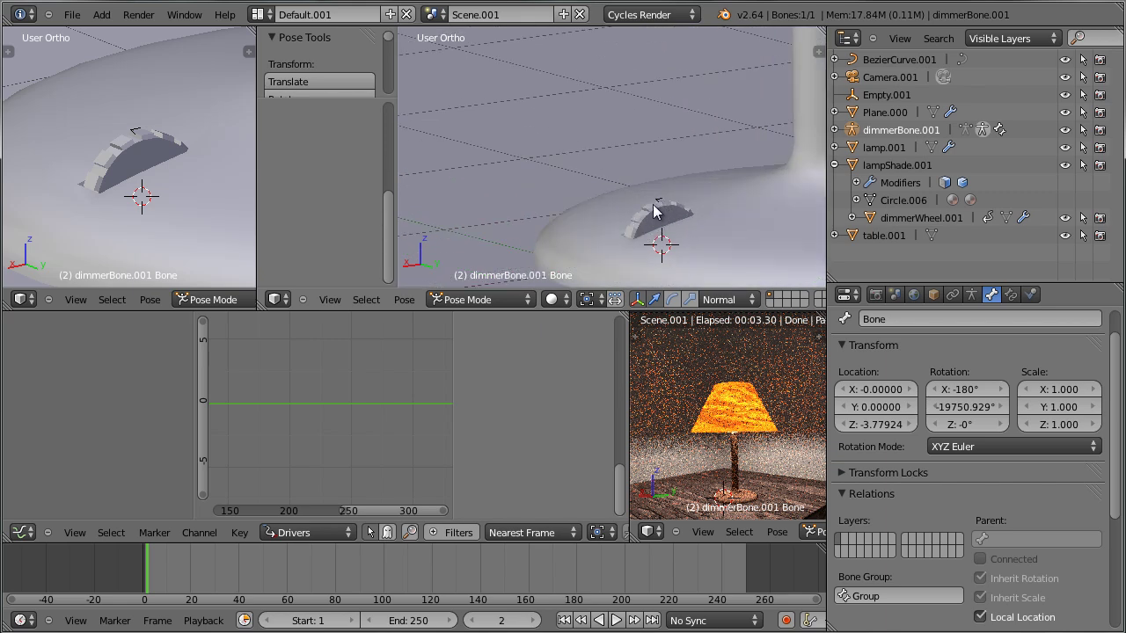
{"action": "scroll", "coordinate": [707, 162], "scroll_direction": "down", "scroll_amount": 3}
{"action": "middle_click_drag", "start_coordinate": [707, 162], "coordinate": [666, 209], "text": "shift"}
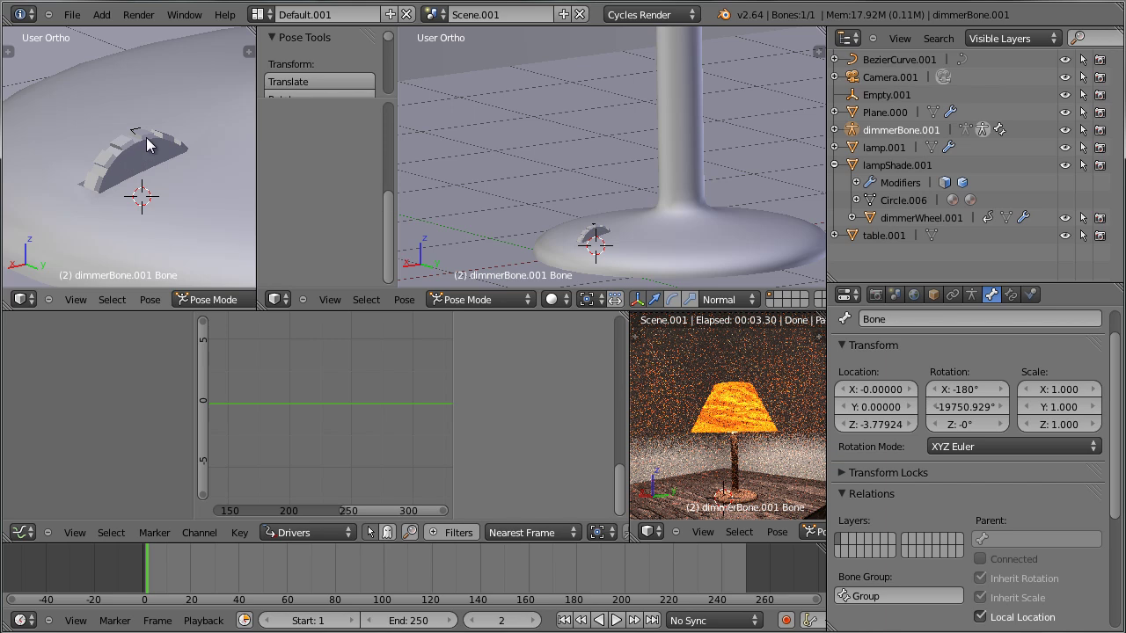
{"action": "middle_click_drag", "start_coordinate": [616, 176], "coordinate": [564, 278]}
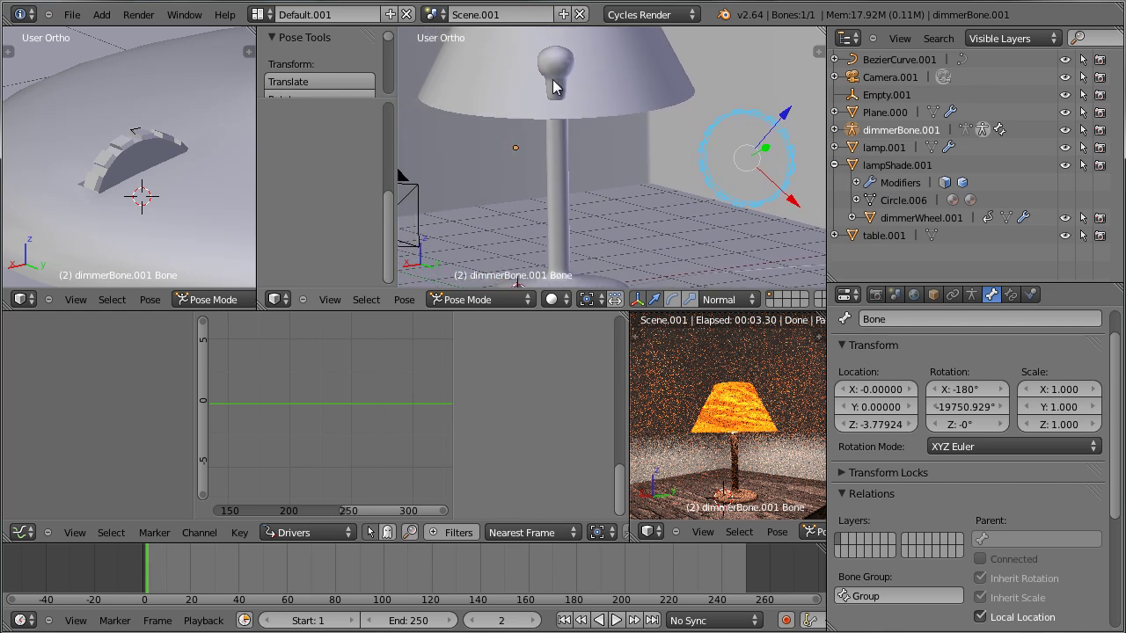
Leave Pose Mode, select the bulb lamp.001 and view its Emission material's driven Strength 344.861.
{"action": "key", "text": "ctrl+Tab"}
{"action": "right_click", "coordinate": [553, 85]}
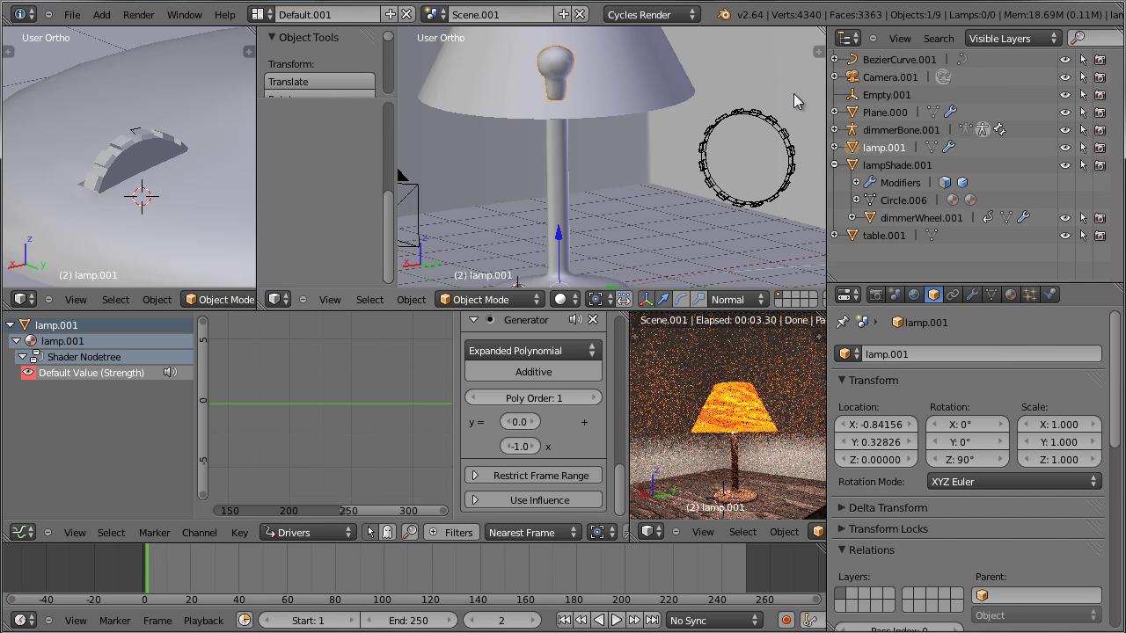
{"action": "left_click", "coordinate": [1011, 295]}
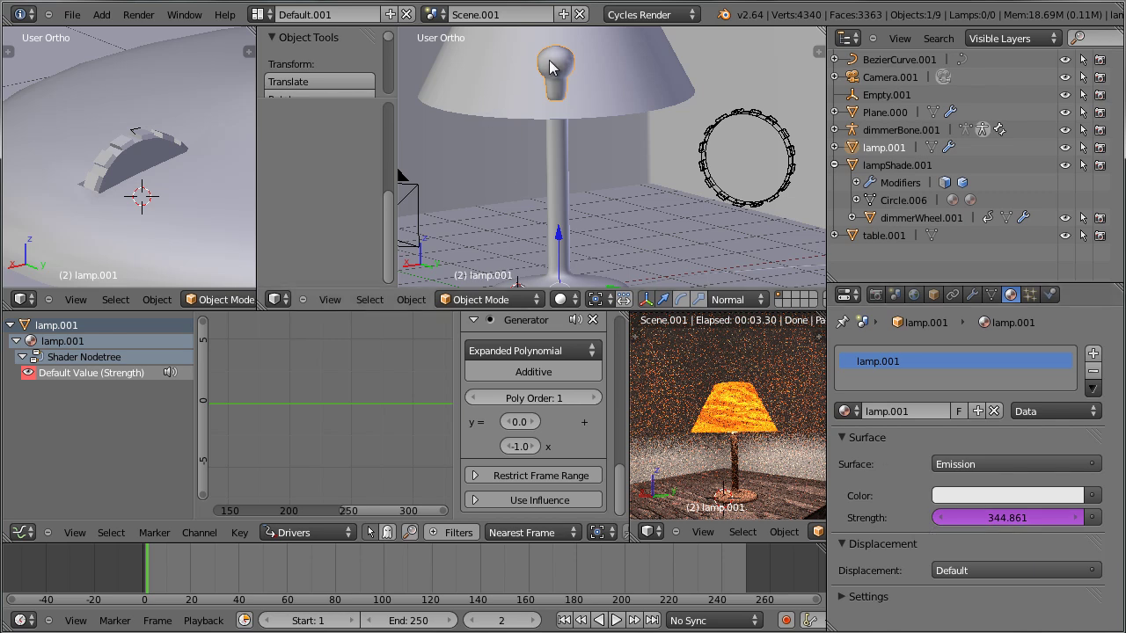
{"action": "right_click", "coordinate": [774, 203]}
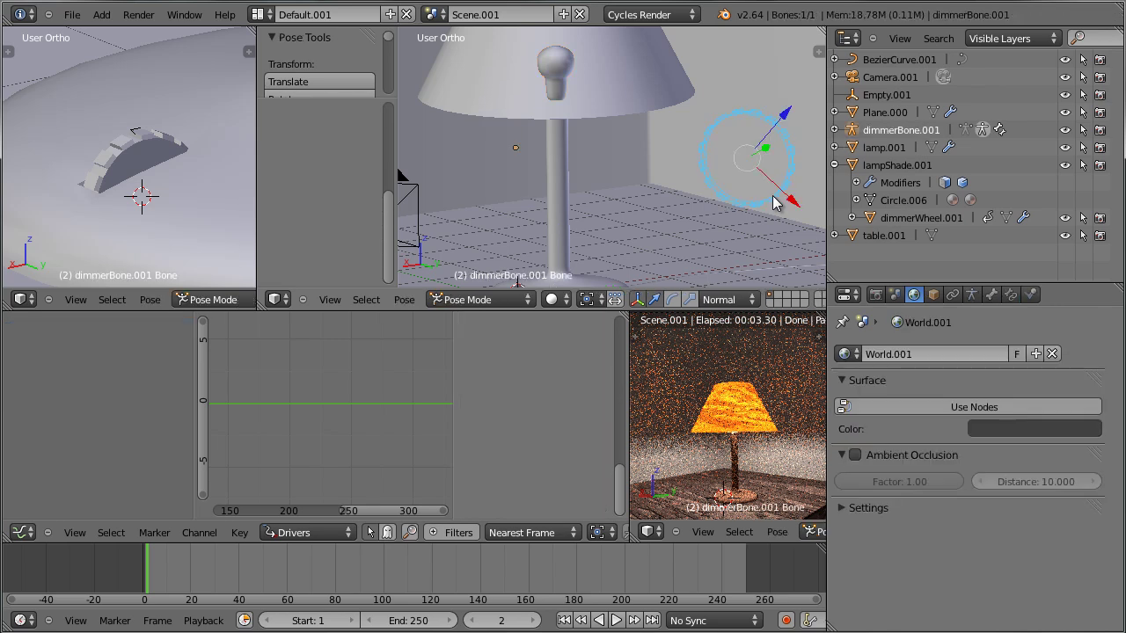
{"action": "scroll", "coordinate": [775, 203], "scroll_direction": "down", "scroll_amount": 2}
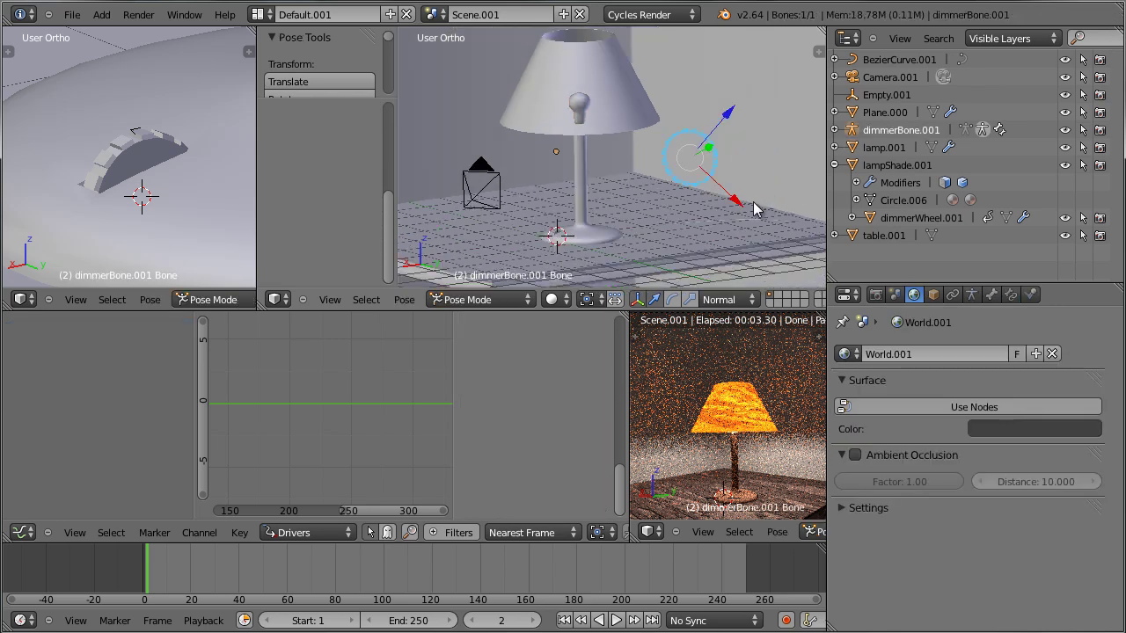
{"action": "scroll", "coordinate": [719, 199], "scroll_direction": "up", "scroll_amount": 4}
{"action": "scroll", "coordinate": [717, 201], "scroll_direction": "down", "scroll_amount": 1}
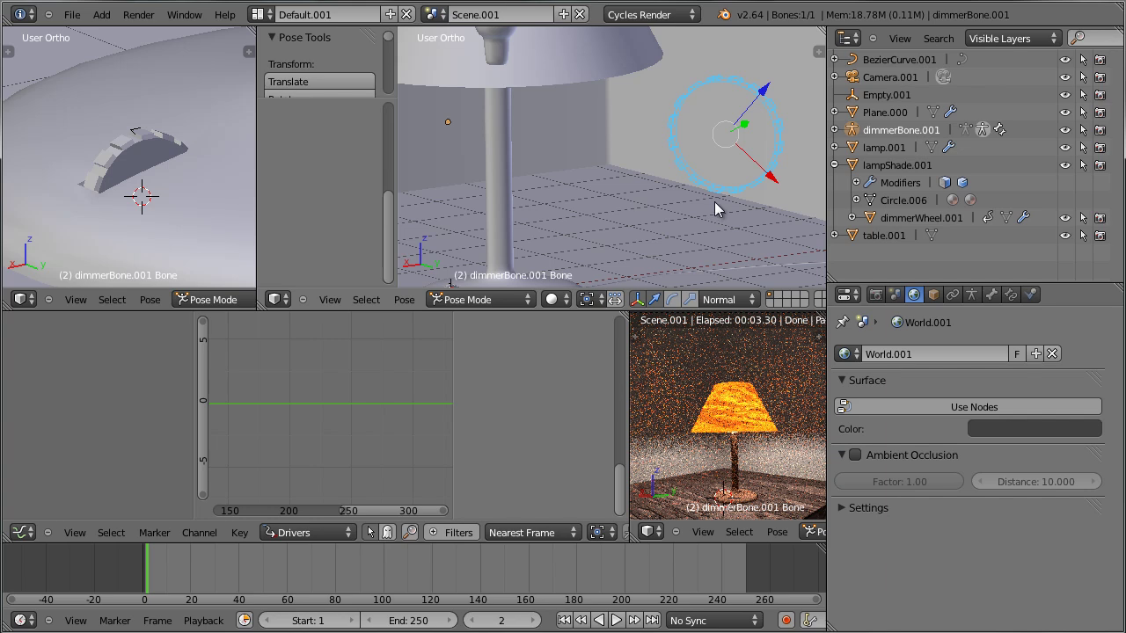
{"action": "scroll", "coordinate": [715, 201], "scroll_direction": "down", "scroll_amount": 2}
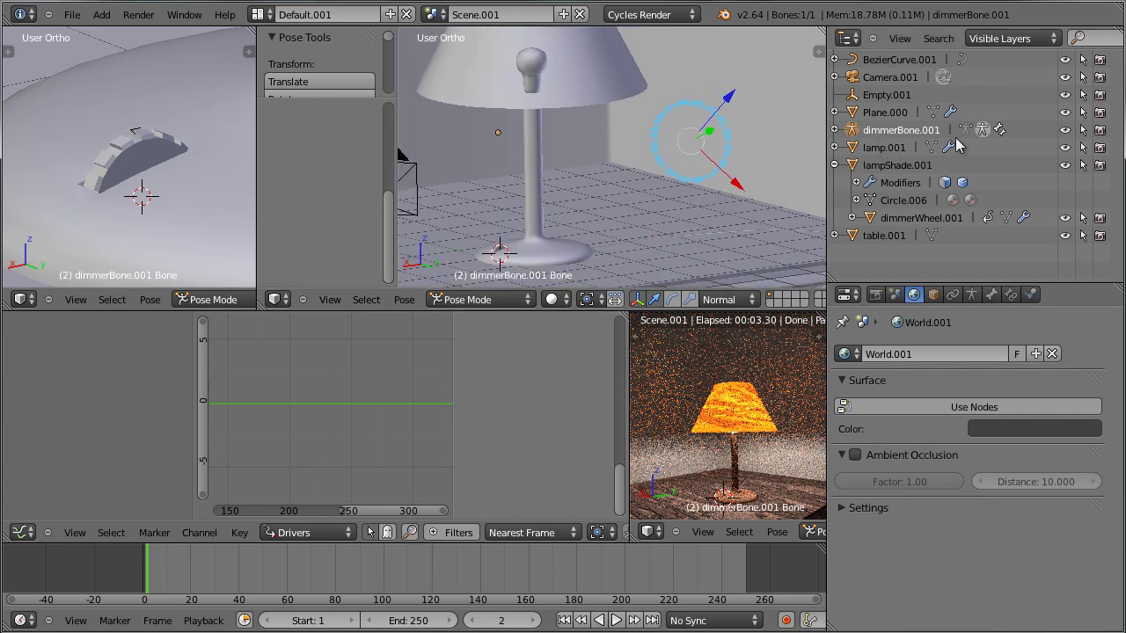
{"action": "scroll", "coordinate": [739, 207], "scroll_direction": "up", "scroll_amount": 3}
{"action": "scroll", "coordinate": [742, 194], "scroll_direction": "down", "scroll_amount": 4}
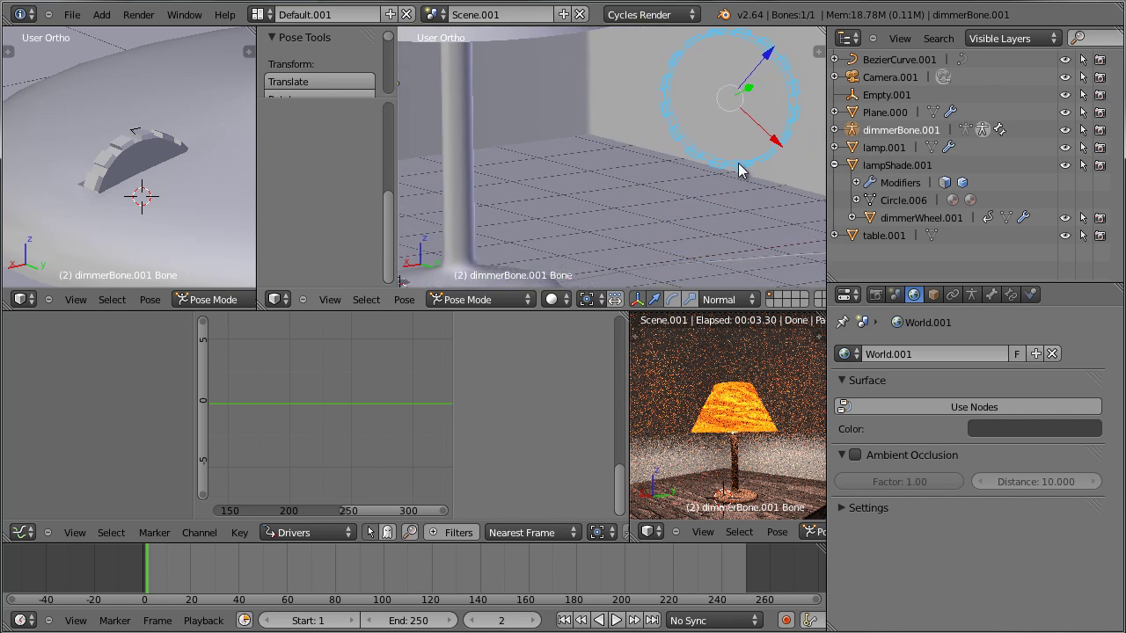
{"action": "scroll", "coordinate": [743, 189], "scroll_direction": "down", "scroll_amount": 1}
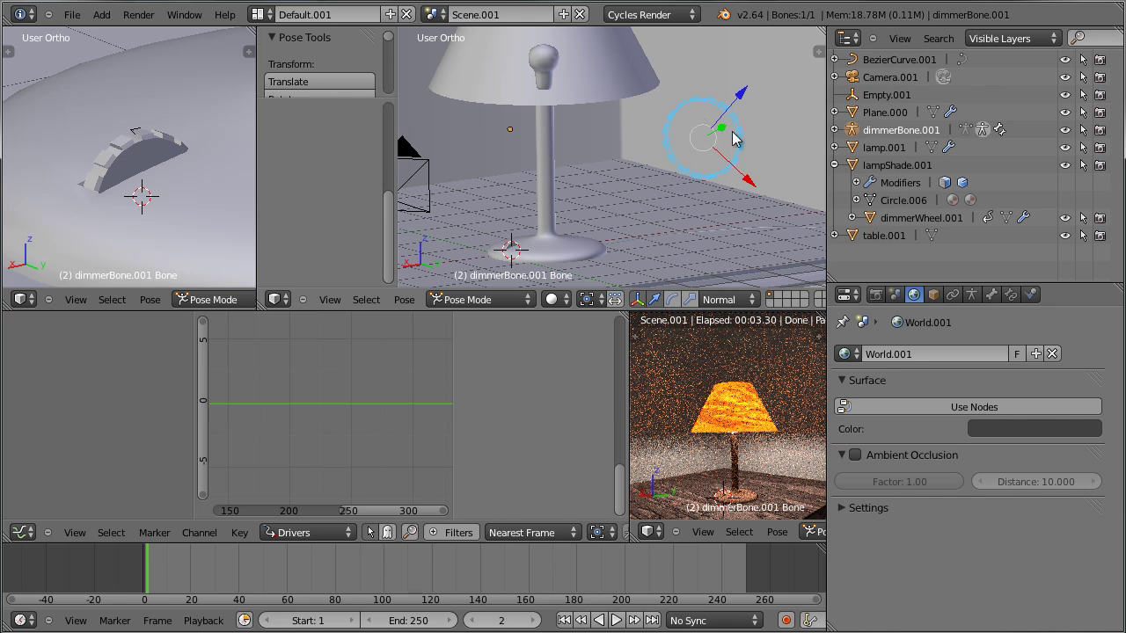
{"action": "scroll", "coordinate": [533, 255], "scroll_direction": "up", "scroll_amount": 1}
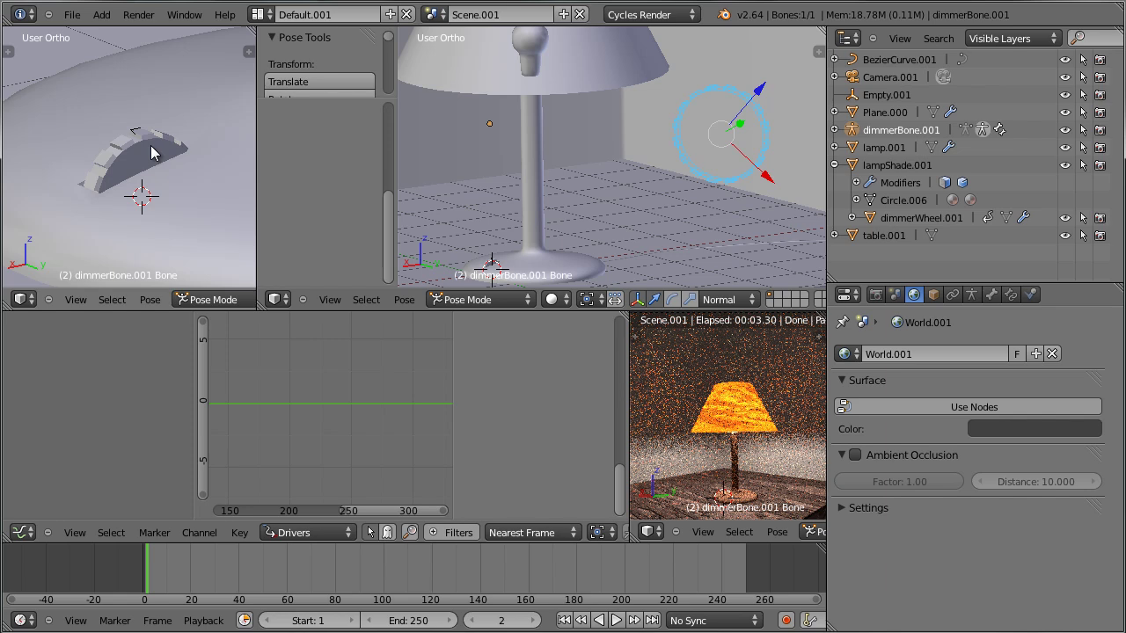
{"action": "scroll", "coordinate": [598, 176], "scroll_direction": "up", "scroll_amount": 3}
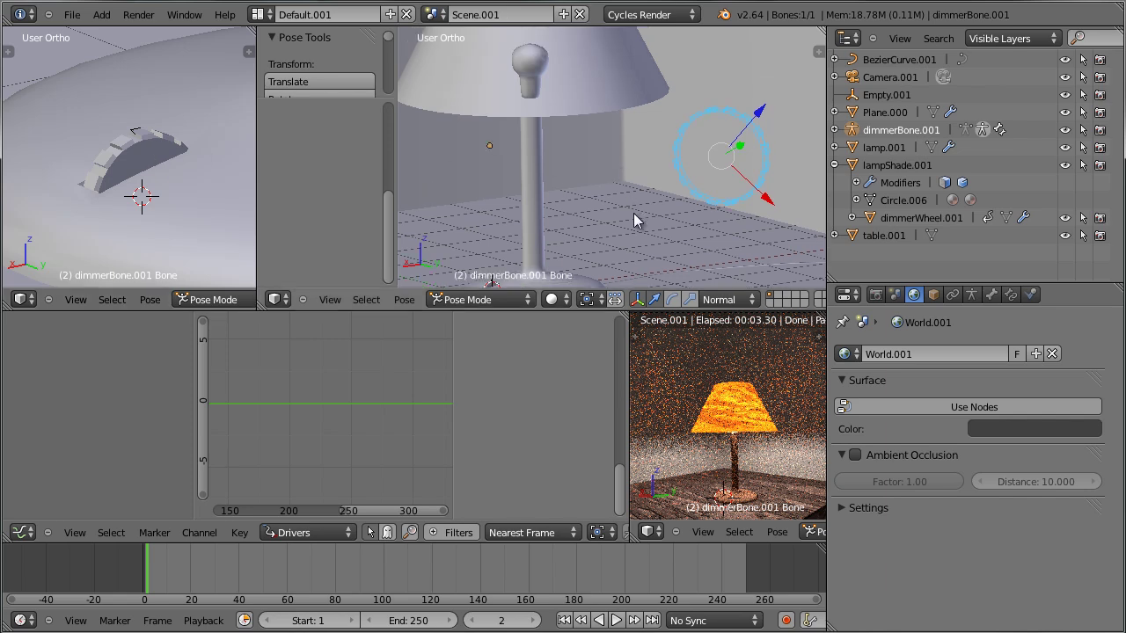
{"action": "right_click", "coordinate": [542, 87]}
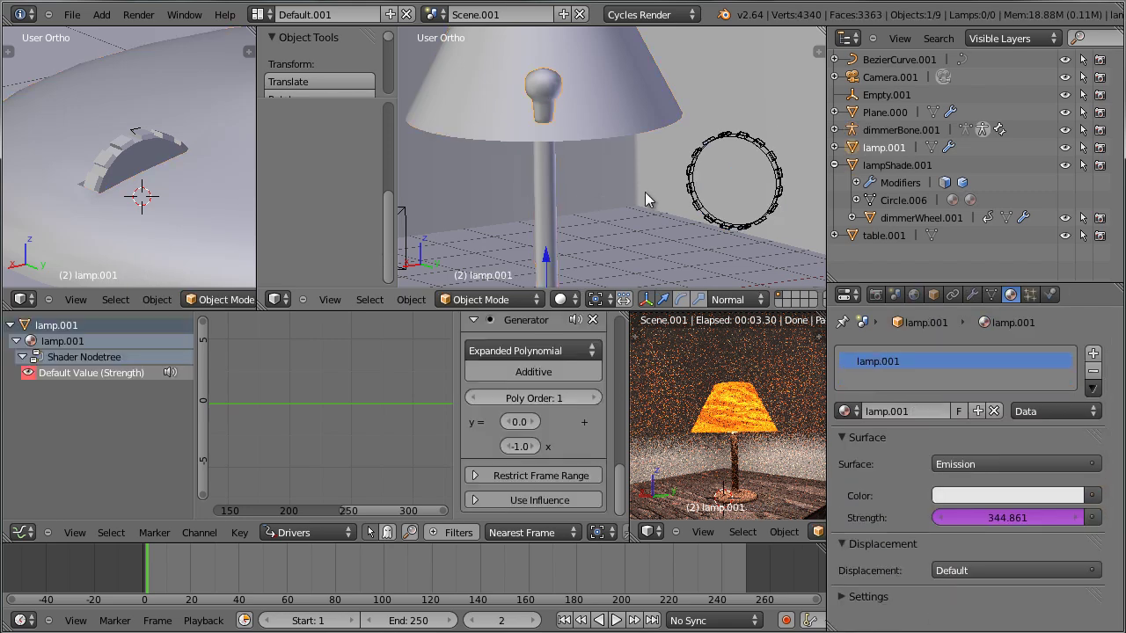
{"action": "scroll", "coordinate": [645, 191], "scroll_direction": "down", "scroll_amount": 4}
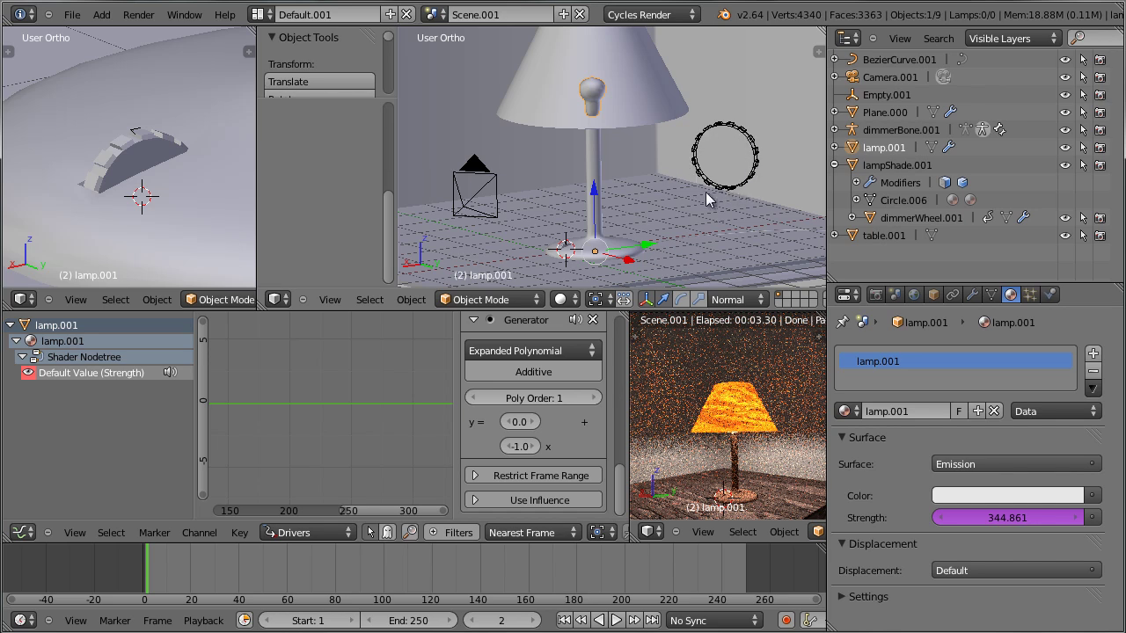
{"action": "scroll", "coordinate": [714, 200], "scroll_direction": "up", "scroll_amount": 4}
{"action": "scroll", "coordinate": [706, 221], "scroll_direction": "down", "scroll_amount": 3}
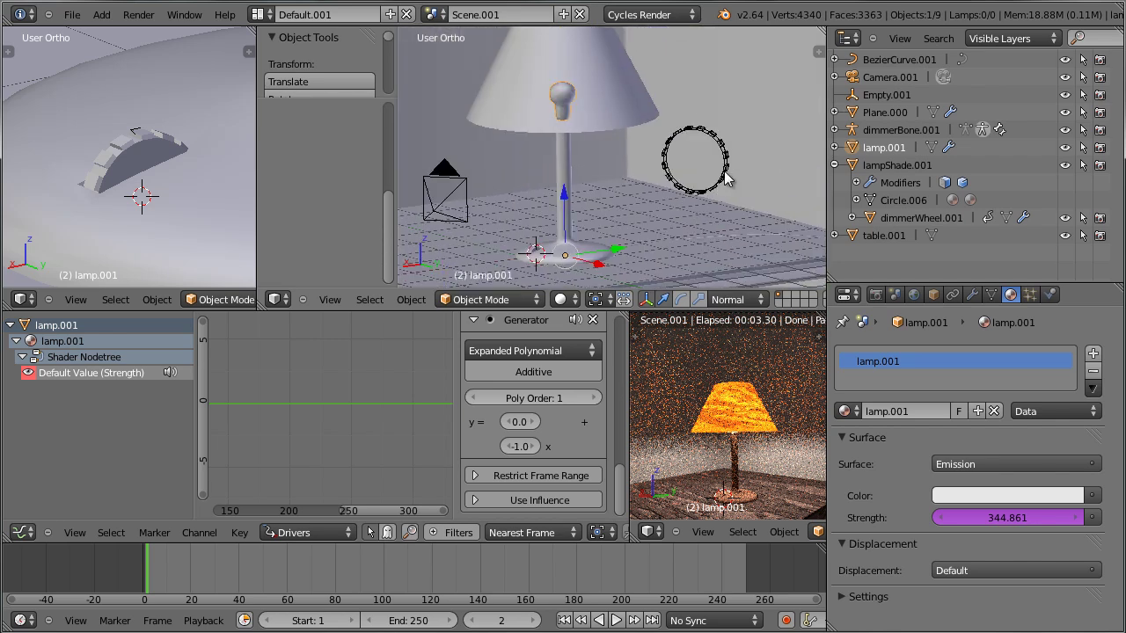
{"action": "right_click", "coordinate": [725, 174]}
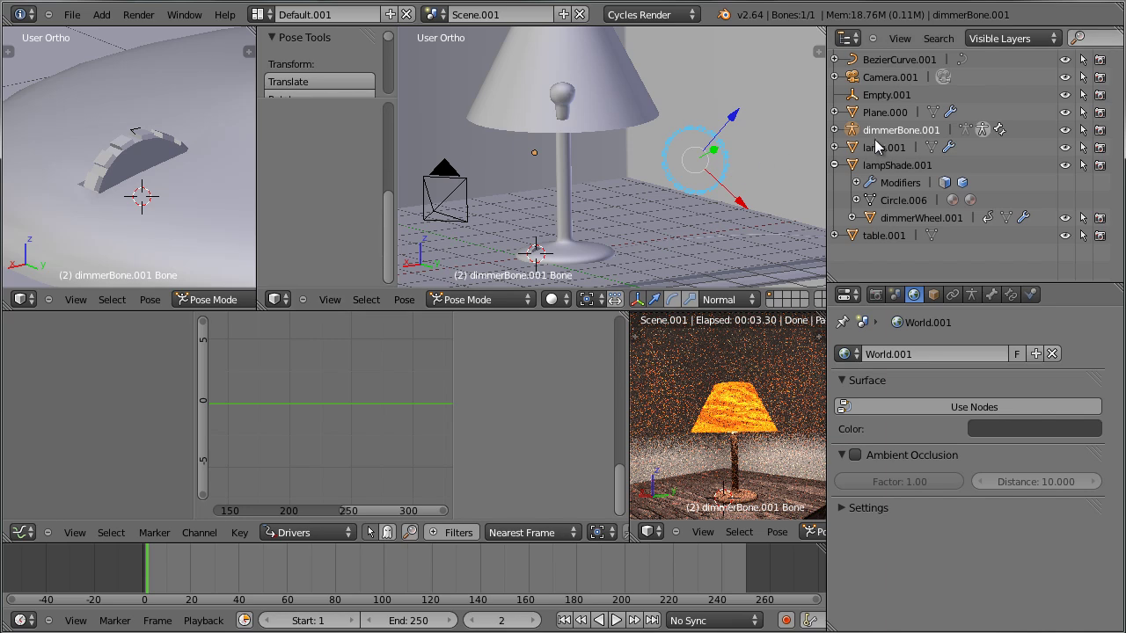
{"action": "left_click", "coordinate": [991, 296]}
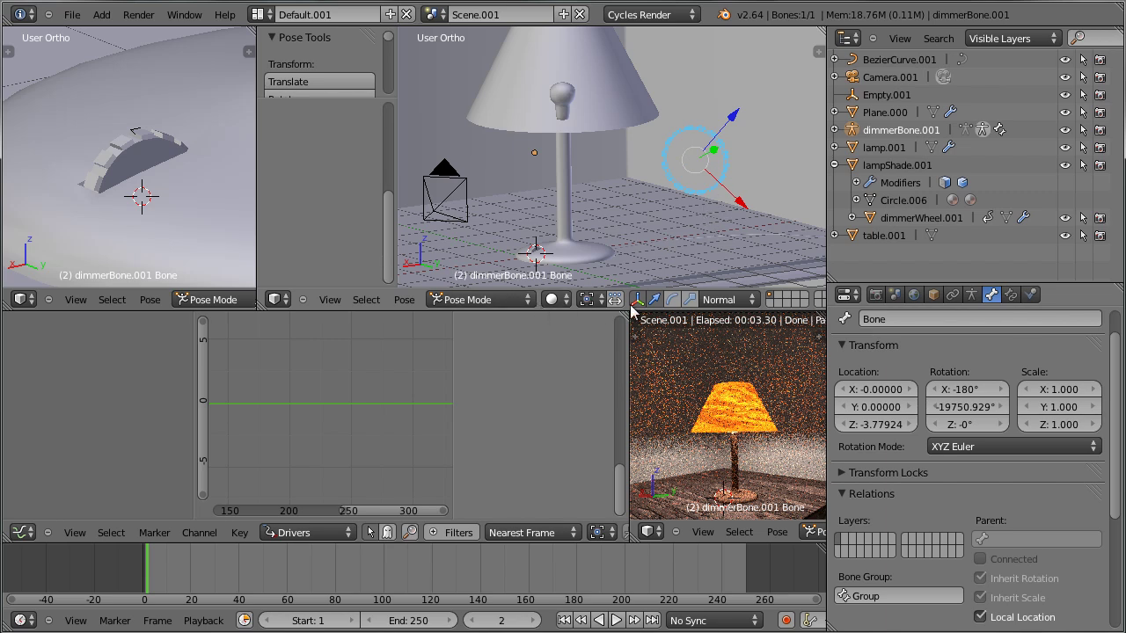
{"action": "left_click", "coordinate": [518, 304]}
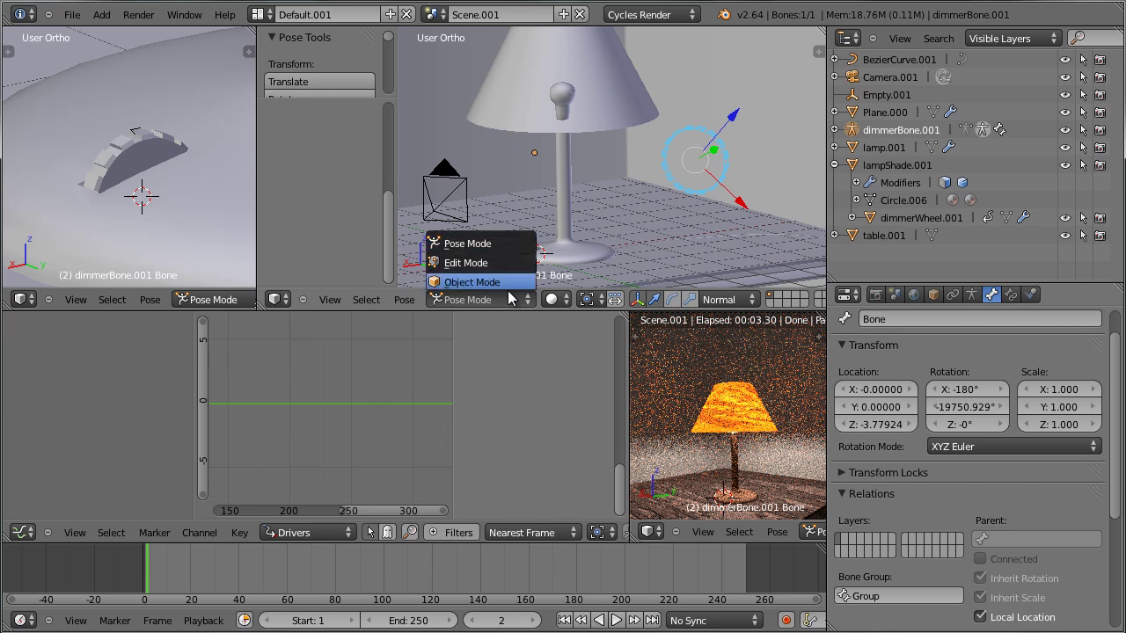
{"action": "left_click", "coordinate": [504, 246]}
{"action": "key", "text": "ctrl+Tab"}
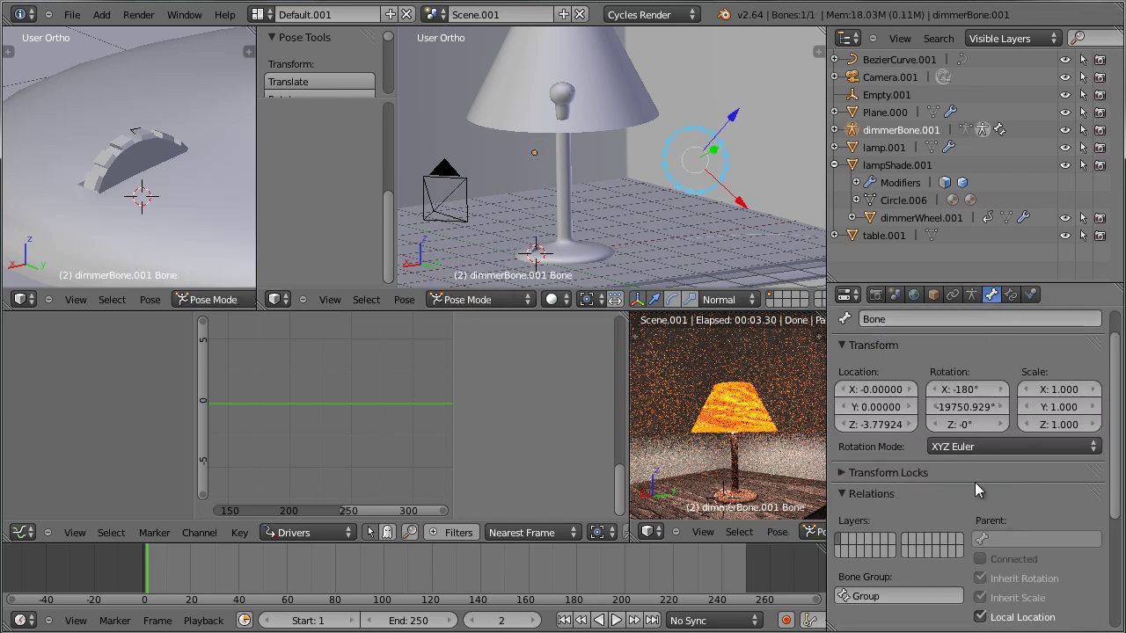
{"action": "scroll", "coordinate": [974, 483], "scroll_direction": "down", "scroll_amount": 3}
{"action": "scroll", "coordinate": [956, 440], "scroll_direction": "up", "scroll_amount": 4}
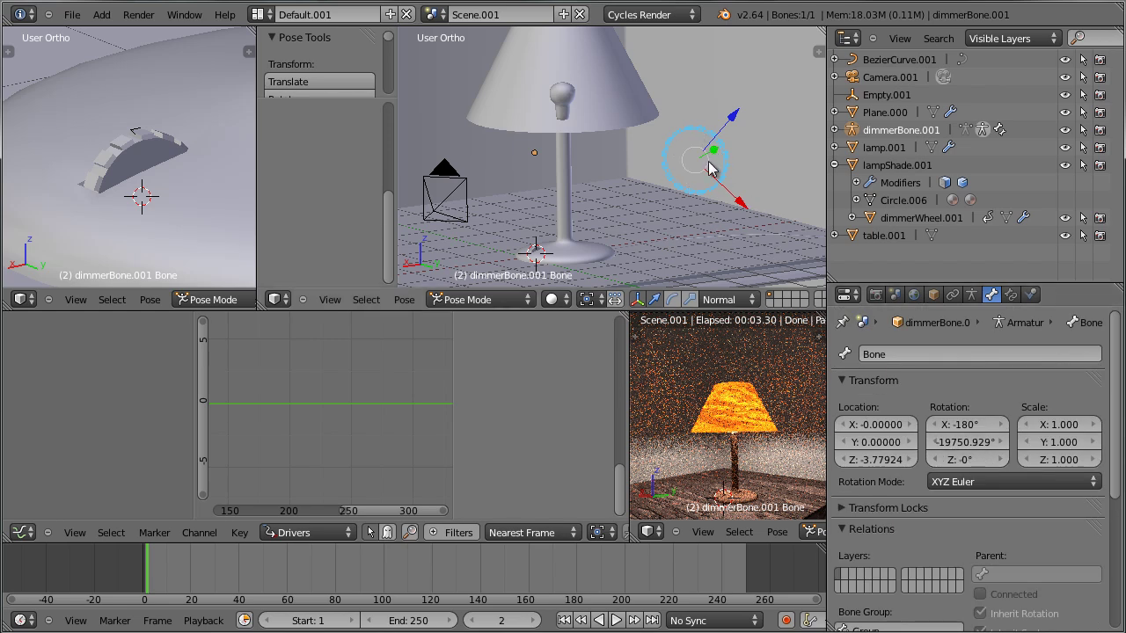
{"action": "left_click", "coordinate": [1022, 480]}
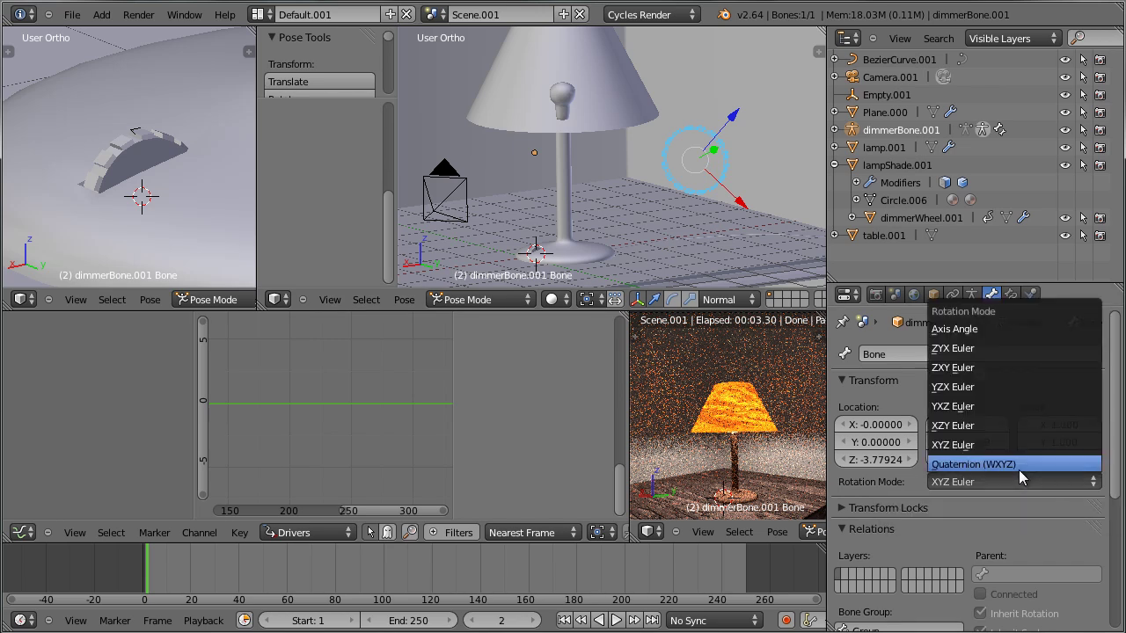
{"action": "left_click", "coordinate": [1009, 497]}
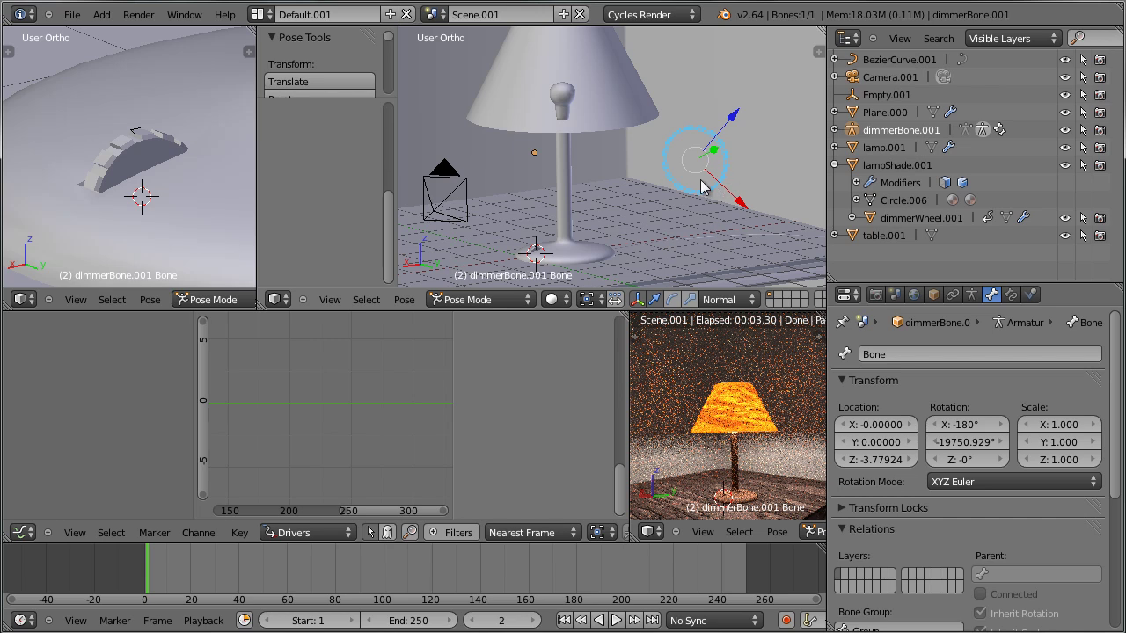
{"action": "left_click", "coordinate": [993, 485]}
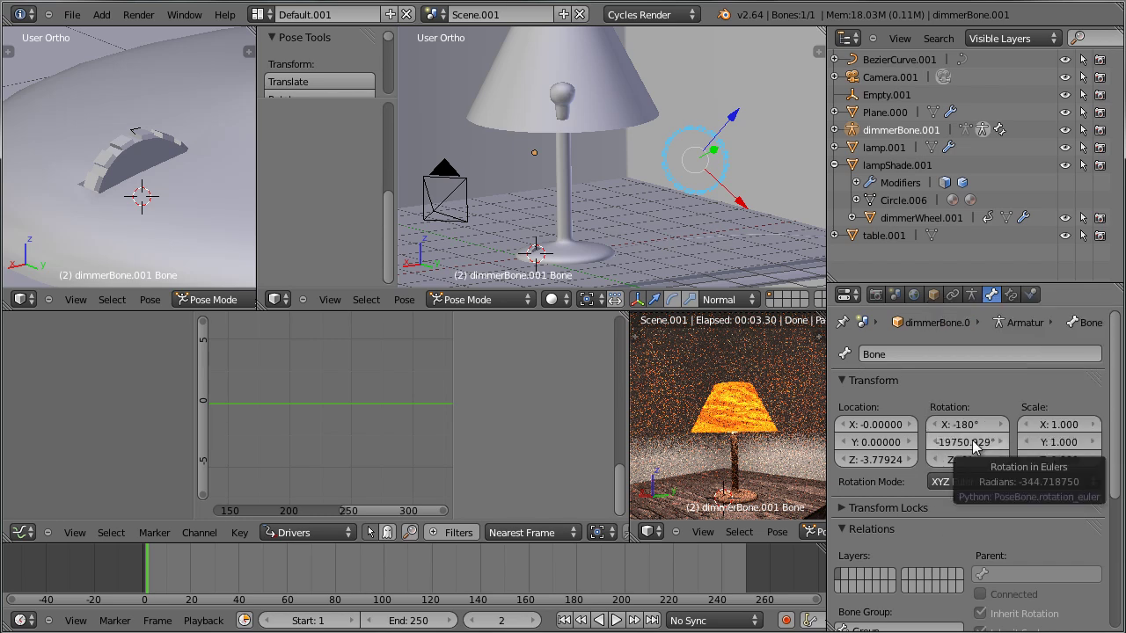
Drag the dimmerBone's Y rotation back and forth to -41830.451°, watching the lampshade brighten and dim.
{"action": "mouse_move", "coordinate": [974, 447]}
{"action": "left_mouse_down"}
{"action": "mouse_move", "coordinate": [947, 446]}
{"action": "mouse_move", "coordinate": [984, 444]}
{"action": "mouse_move", "coordinate": [962, 446]}
{"action": "left_mouse_up"}
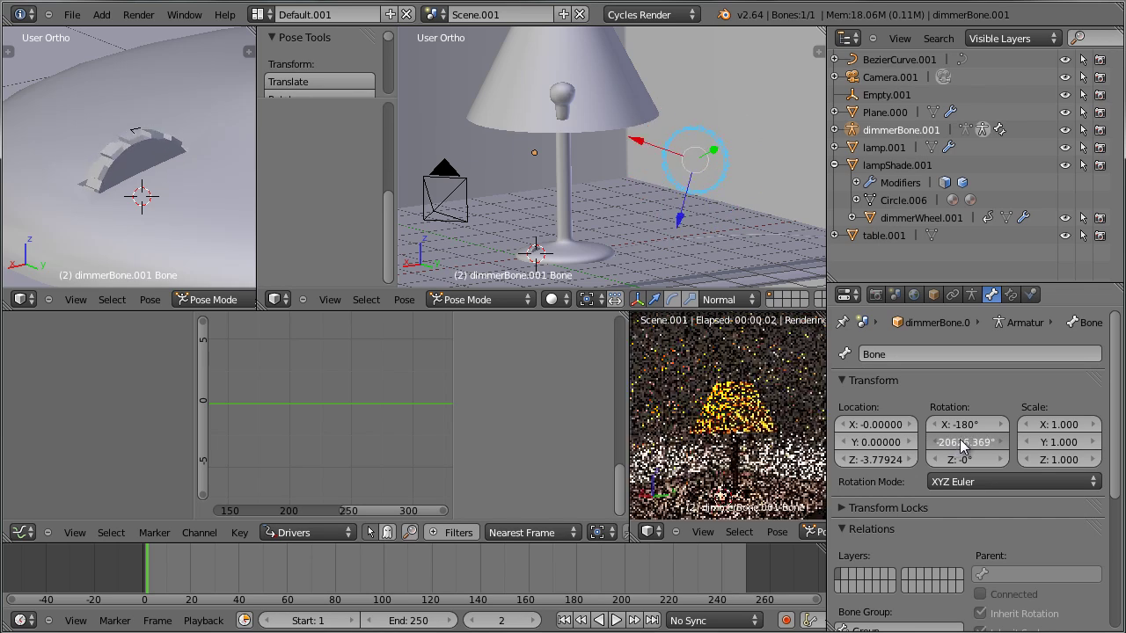
{"action": "left_click_drag", "start_coordinate": [957, 439], "coordinate": [978, 448]}
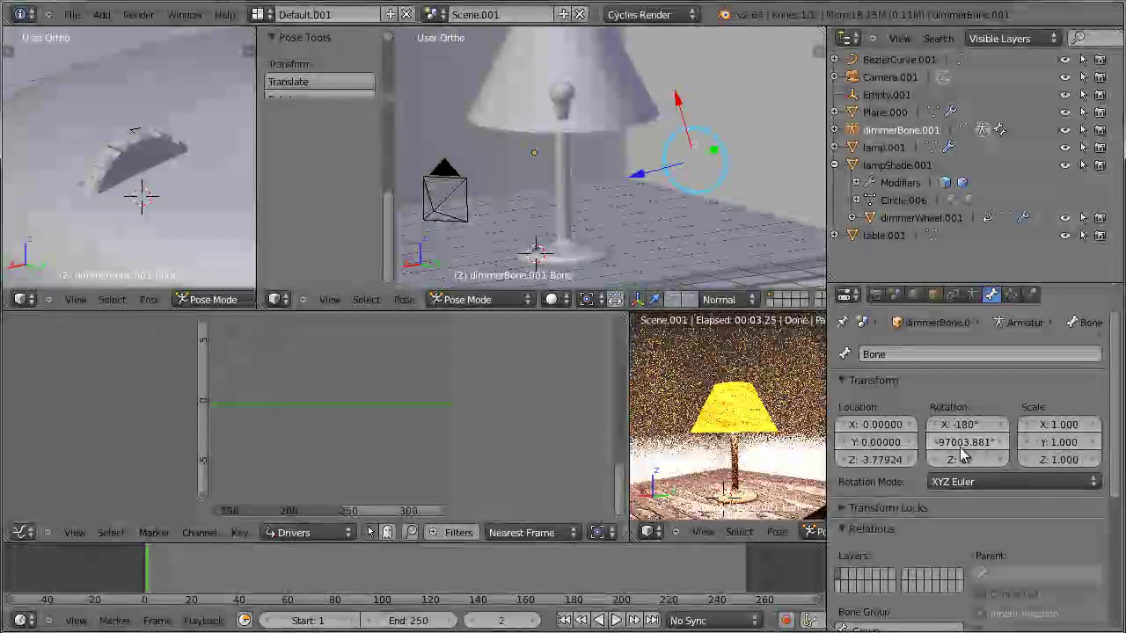
{"action": "left_click_drag", "start_coordinate": [953, 447], "coordinate": [1041, 445]}
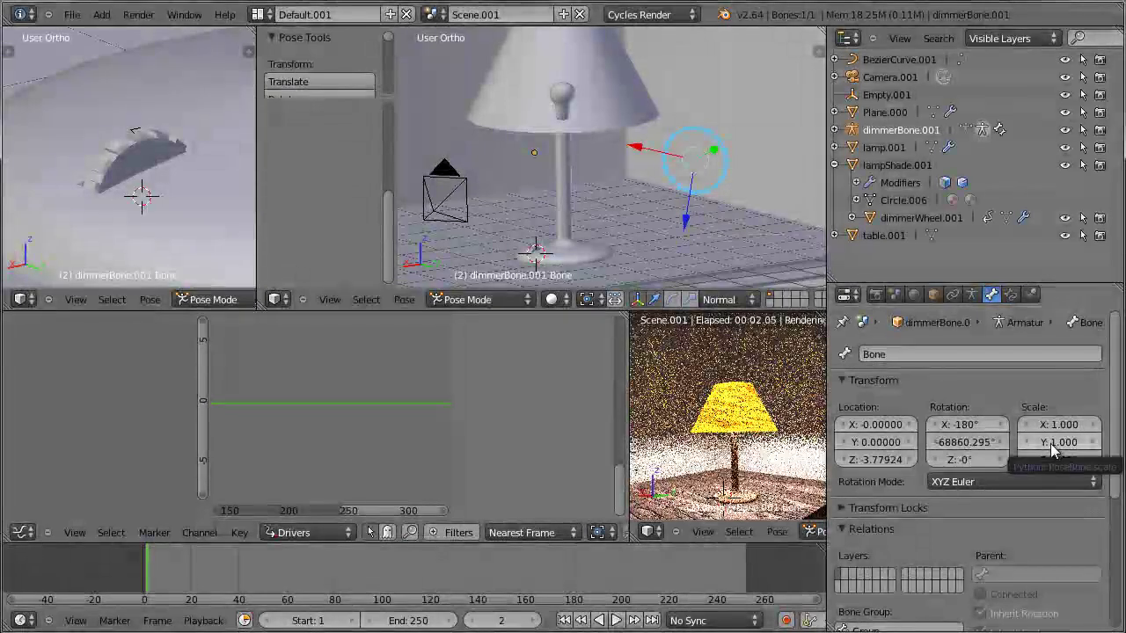
{"action": "left_click_drag", "start_coordinate": [970, 450], "coordinate": [1119, 452]}
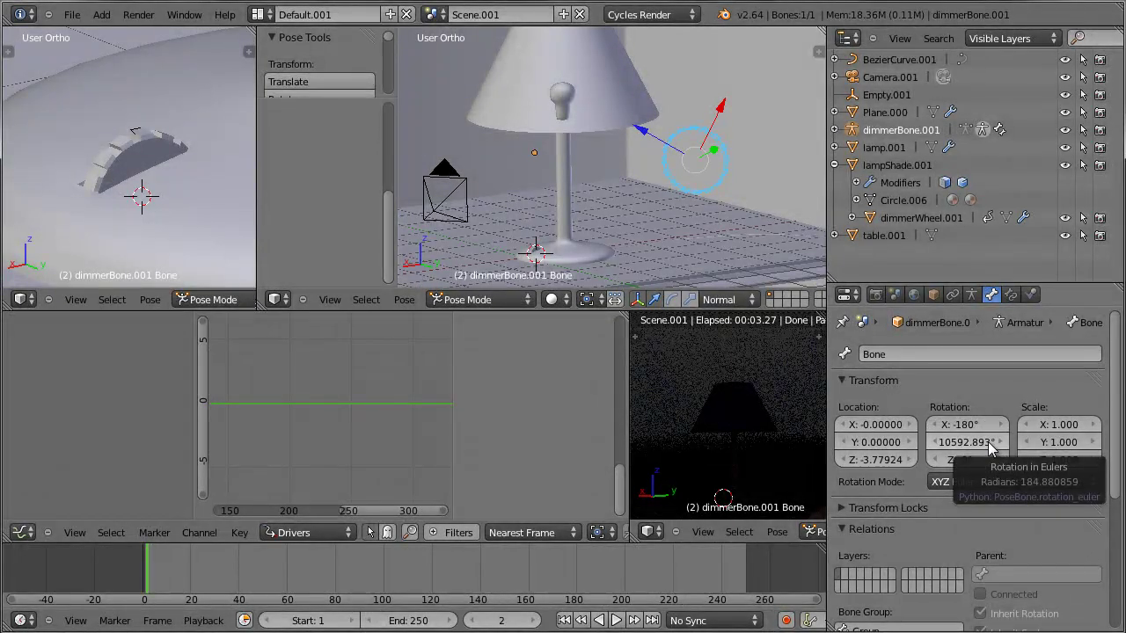
{"action": "left_click_drag", "start_coordinate": [991, 448], "coordinate": [853, 460]}
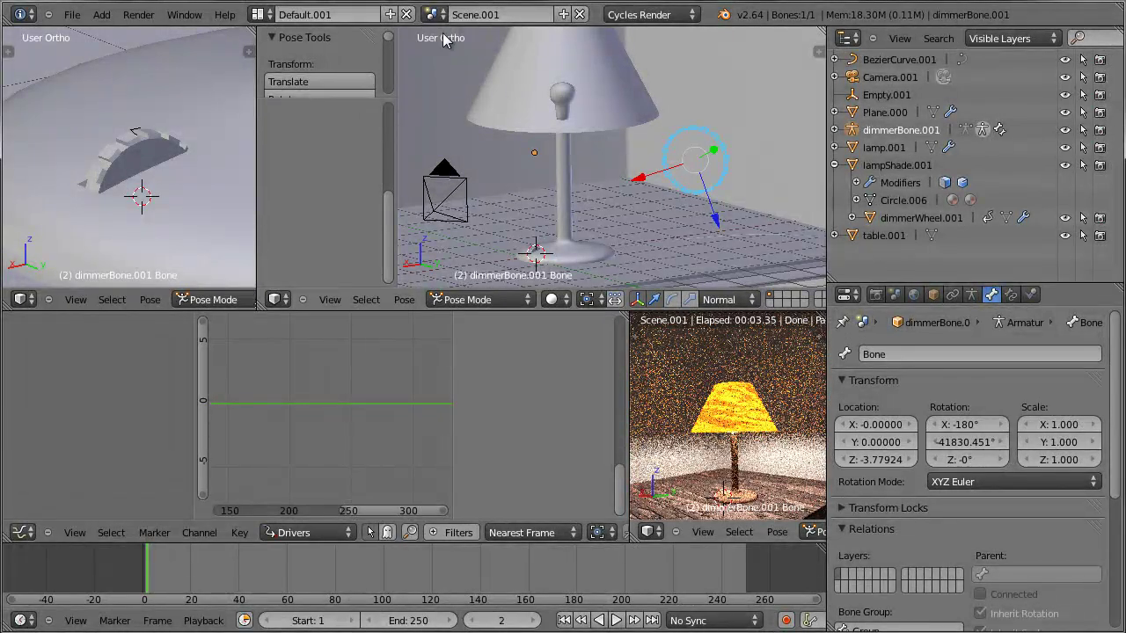
Switch to Scene.002, select its dimmerBone, then leave Pose Mode and select lamp.002.
{"action": "left_click", "coordinate": [439, 14]}
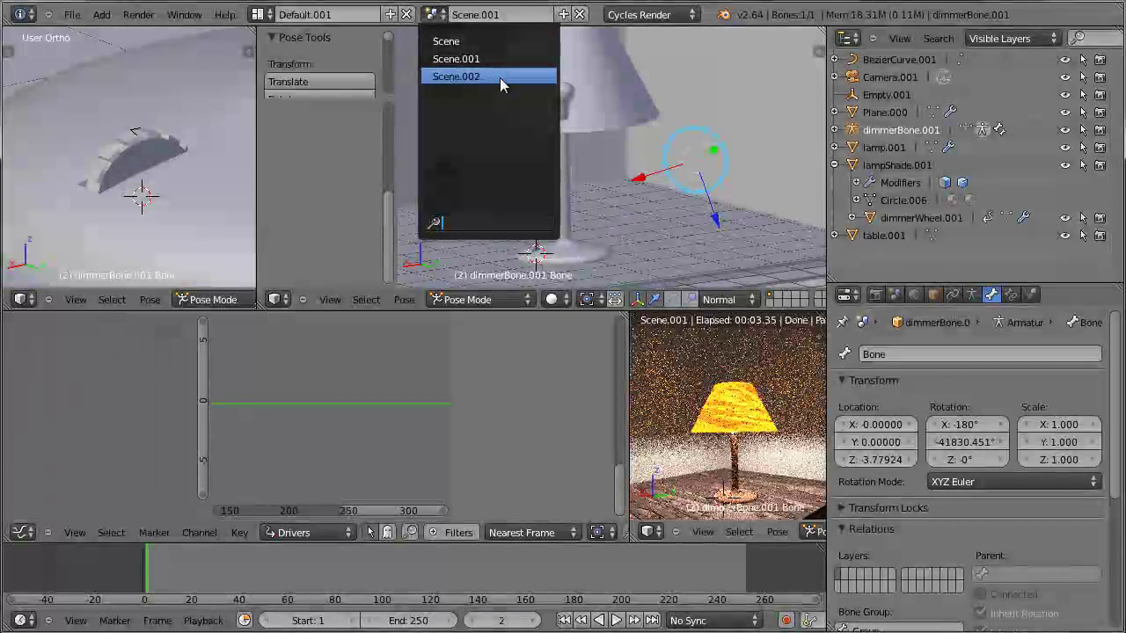
{"action": "left_click", "coordinate": [498, 77]}
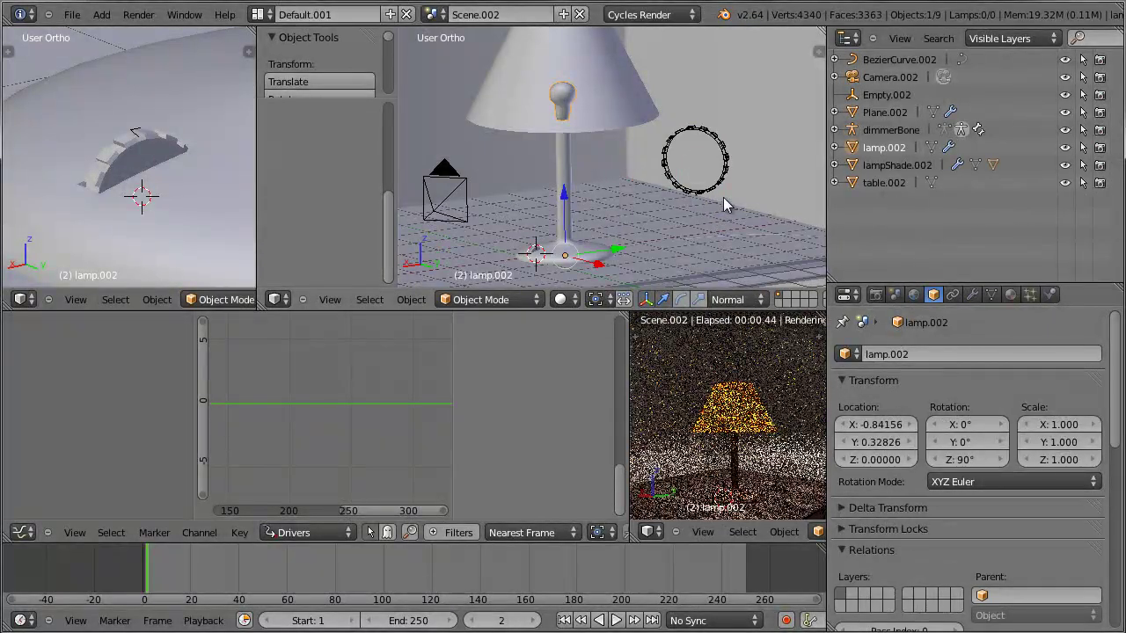
{"action": "right_click", "coordinate": [715, 176]}
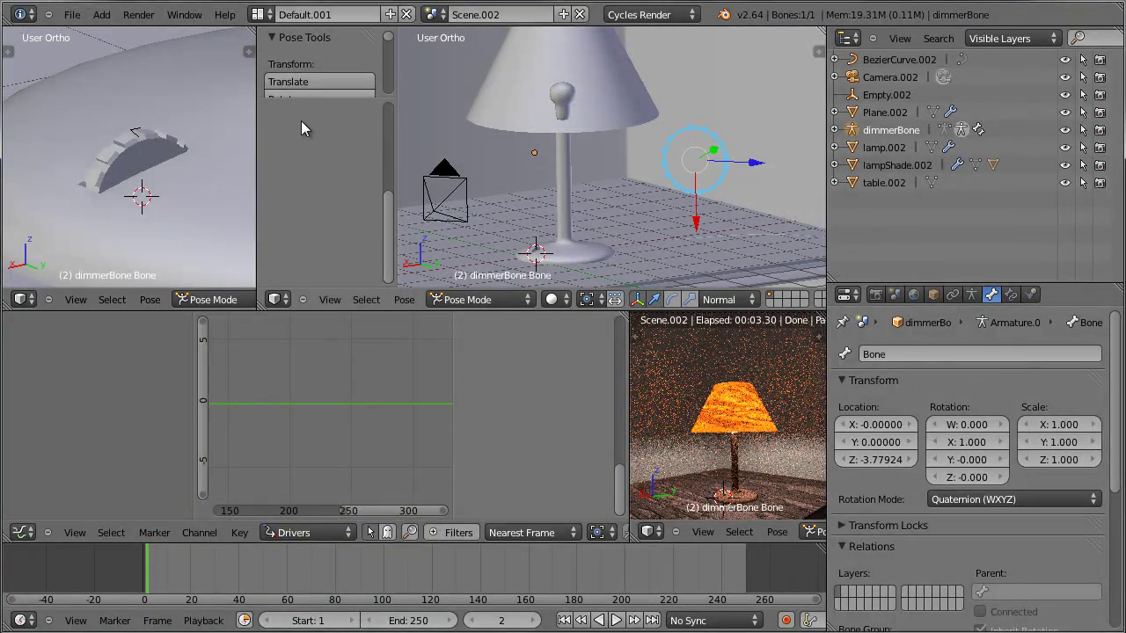
{"action": "key", "text": "ctrl+Tab"}
{"action": "right_click", "coordinate": [557, 99]}
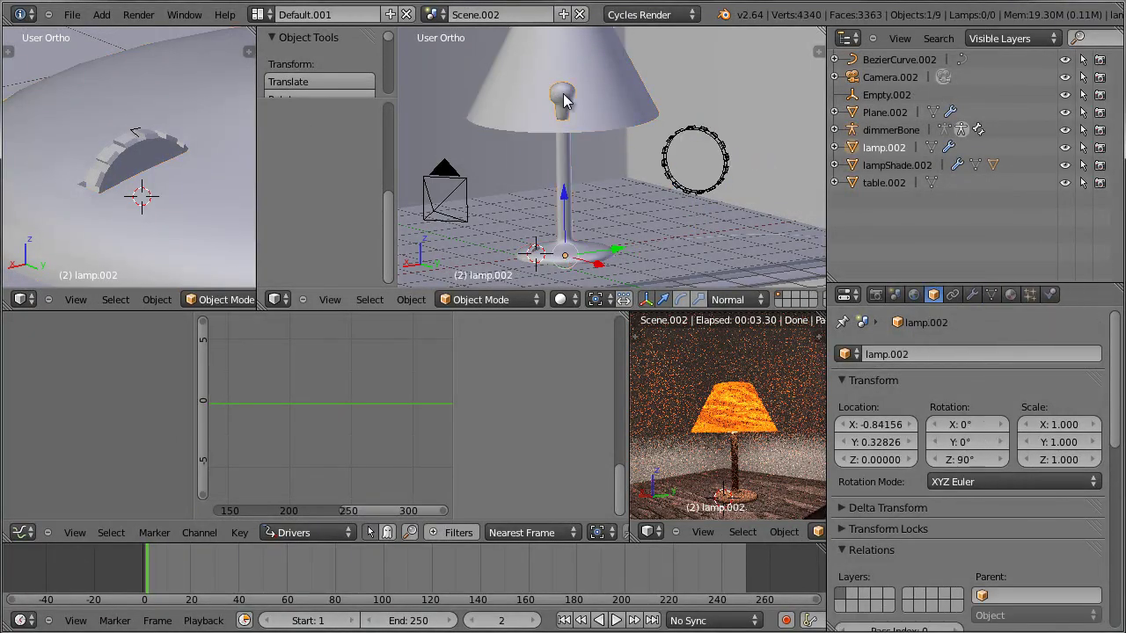
Check lamp.002's Emission material strength in the Material properties.
{"action": "left_click", "coordinate": [1010, 295]}
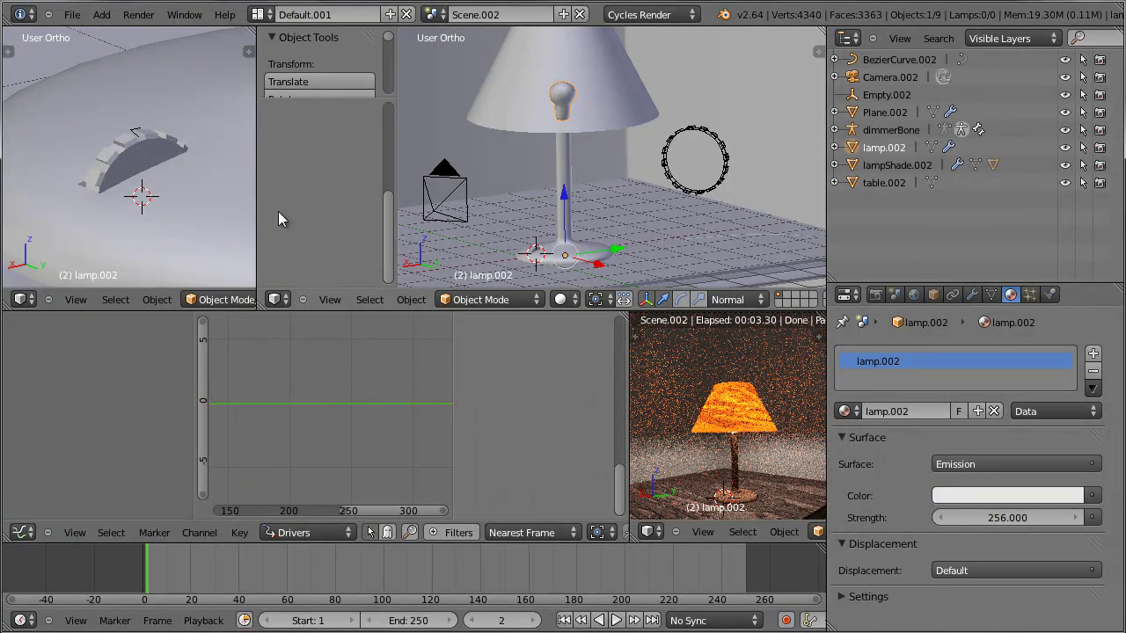
{"action": "scroll", "coordinate": [538, 245], "scroll_direction": "up", "scroll_amount": 3}
{"action": "scroll", "coordinate": [538, 245], "scroll_direction": "down", "scroll_amount": 2}
Select dimmerWheel.004, glance at its constraints, and show its Object transform settings.
{"action": "right_click", "coordinate": [141, 148]}
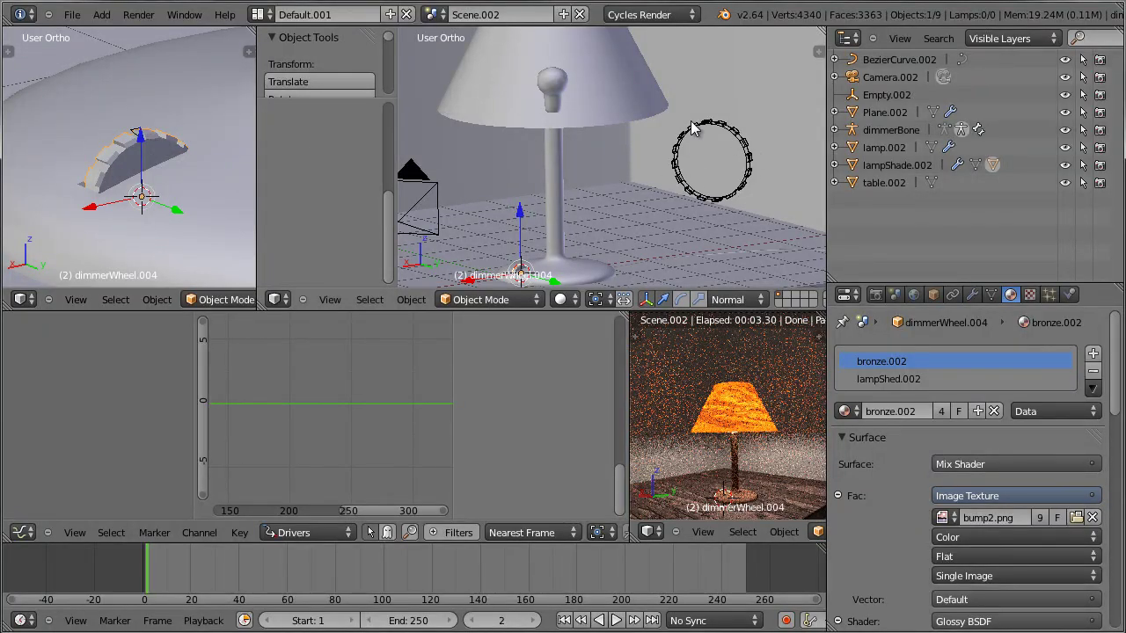
{"action": "right_click", "coordinate": [123, 170]}
{"action": "right_click", "coordinate": [123, 170]}
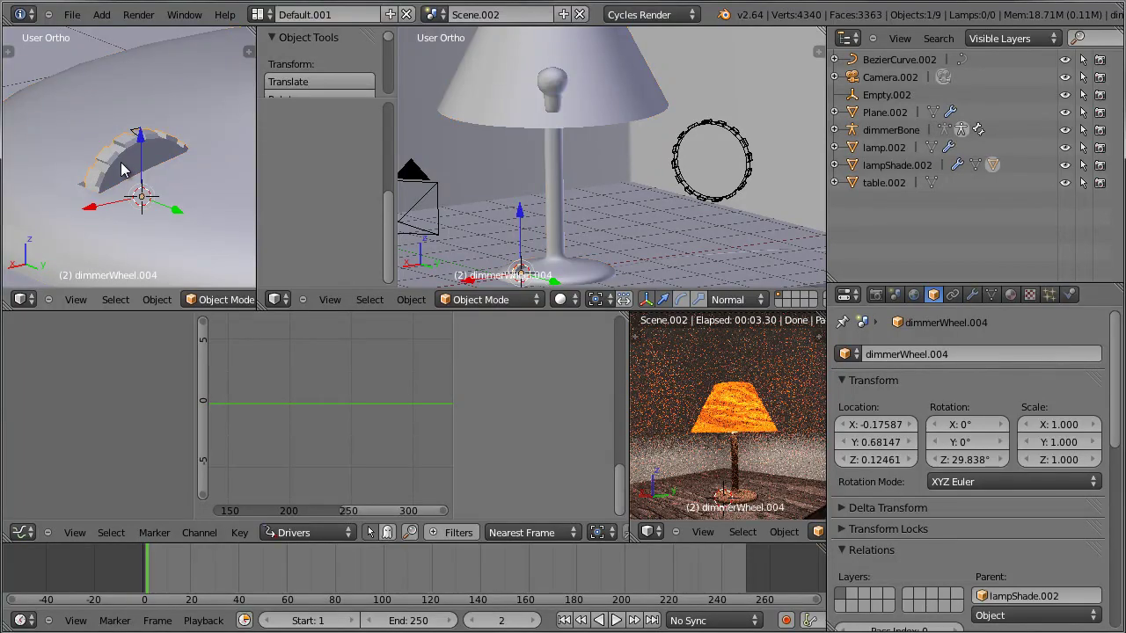
{"action": "left_click", "coordinate": [952, 296]}
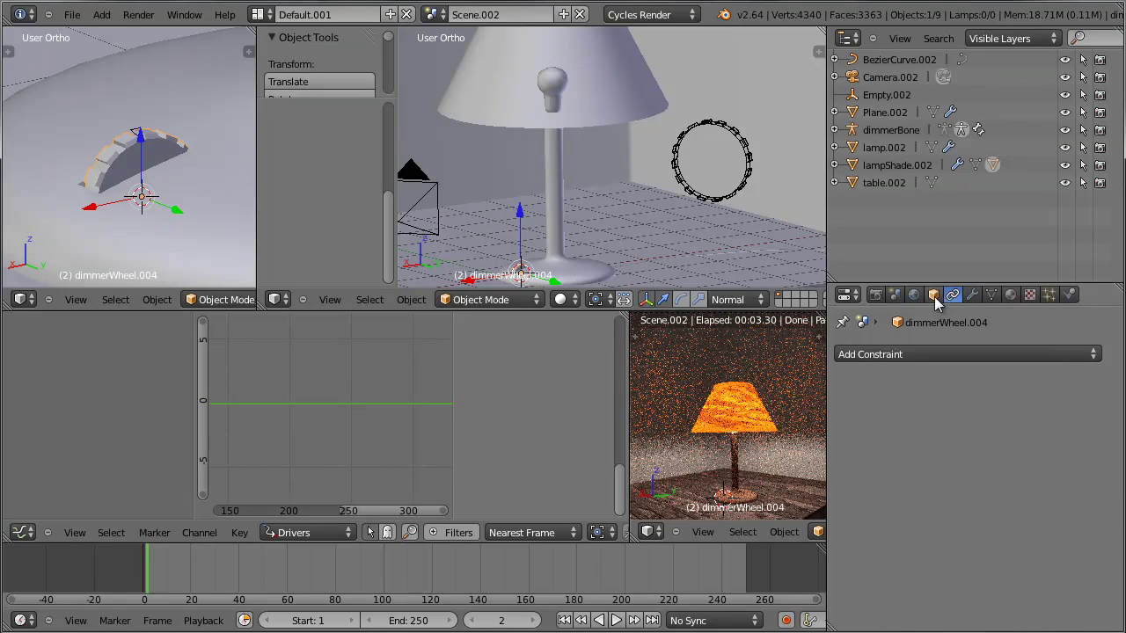
{"action": "left_click", "coordinate": [933, 295]}
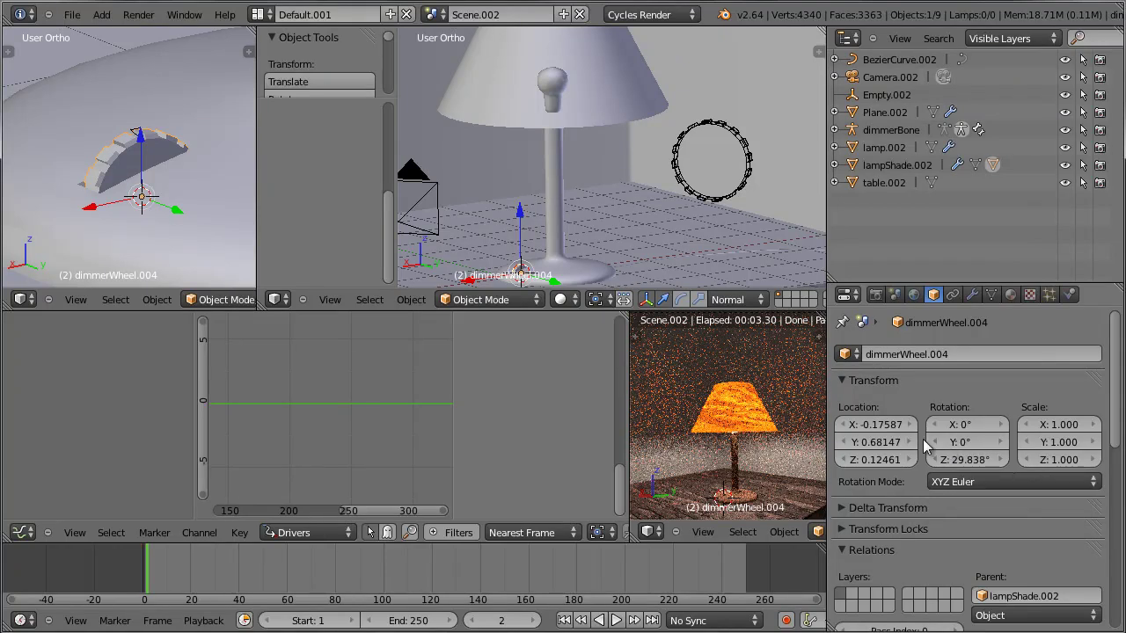
Add a single driver to dimmerWheel.004's Y rotation, then reselect the wheel.
{"action": "right_click", "coordinate": [980, 441]}
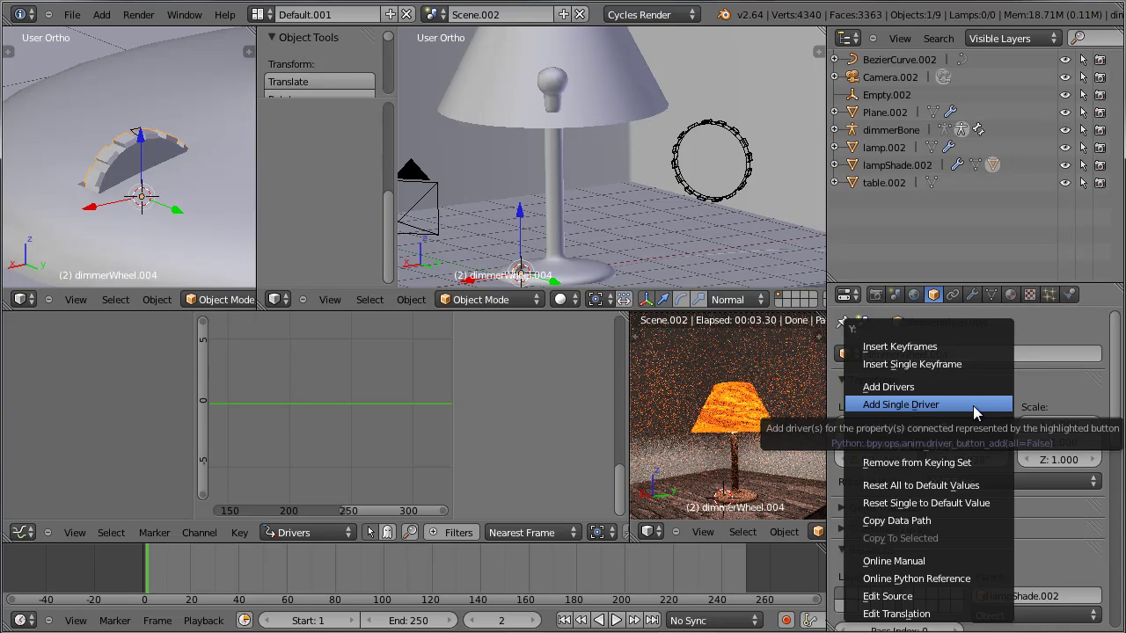
{"action": "left_click", "coordinate": [974, 409]}
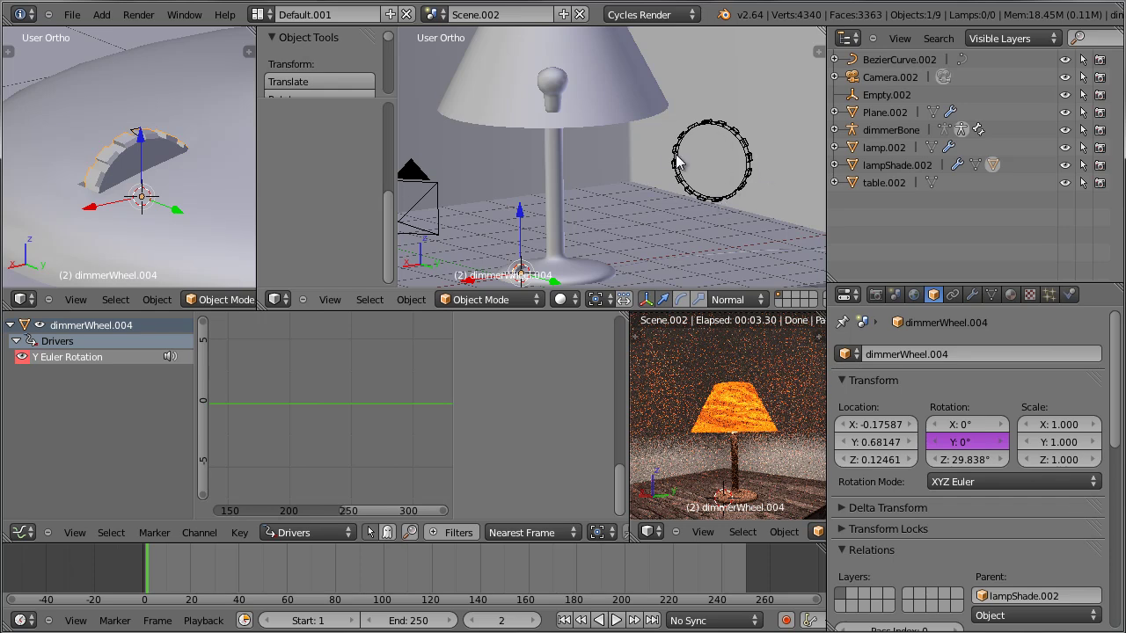
{"action": "right_click", "coordinate": [746, 159]}
{"action": "right_click", "coordinate": [159, 154]}
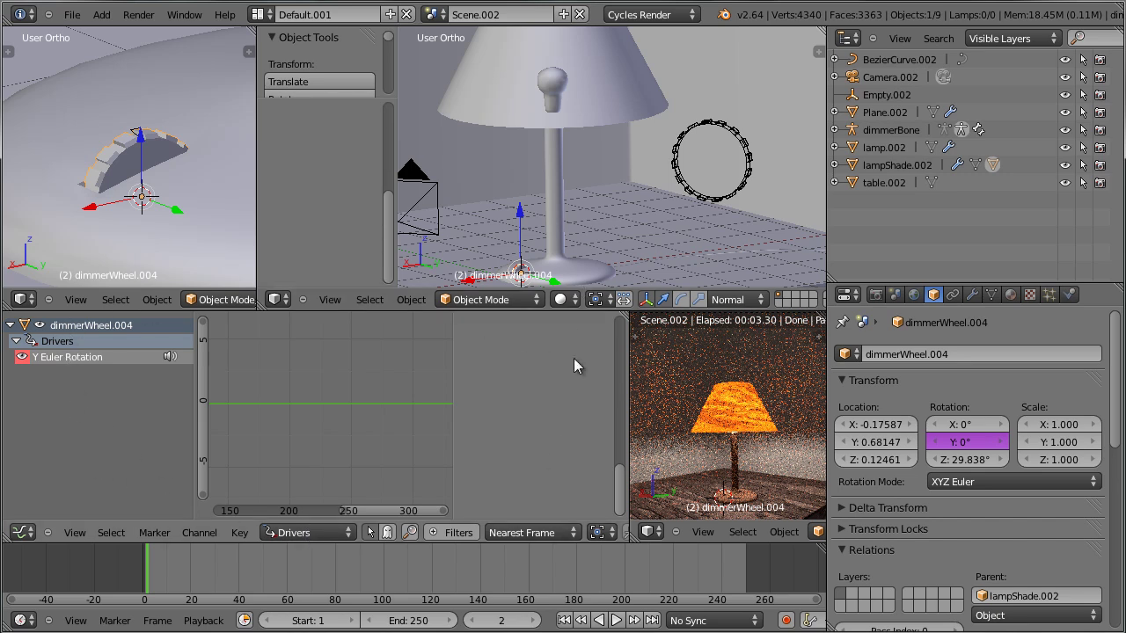
Toggle the Graph Editor to F-Curve Editor and back to Drivers, then show the sidebar.
{"action": "left_click", "coordinate": [341, 532]}
{"action": "left_click", "coordinate": [340, 516]}
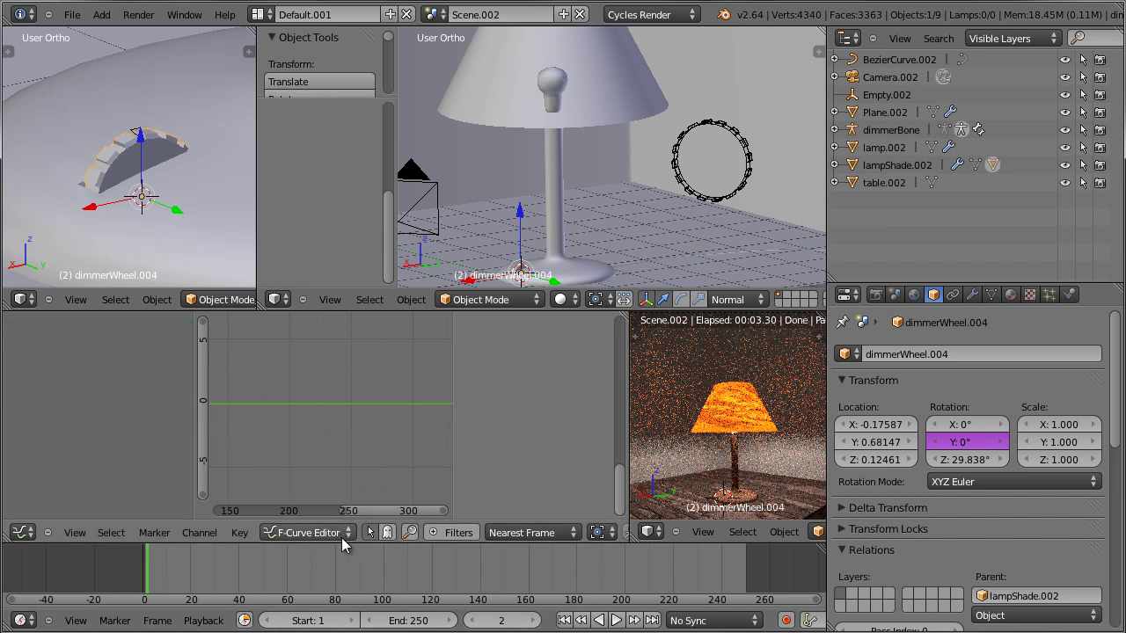
{"action": "left_click", "coordinate": [344, 534]}
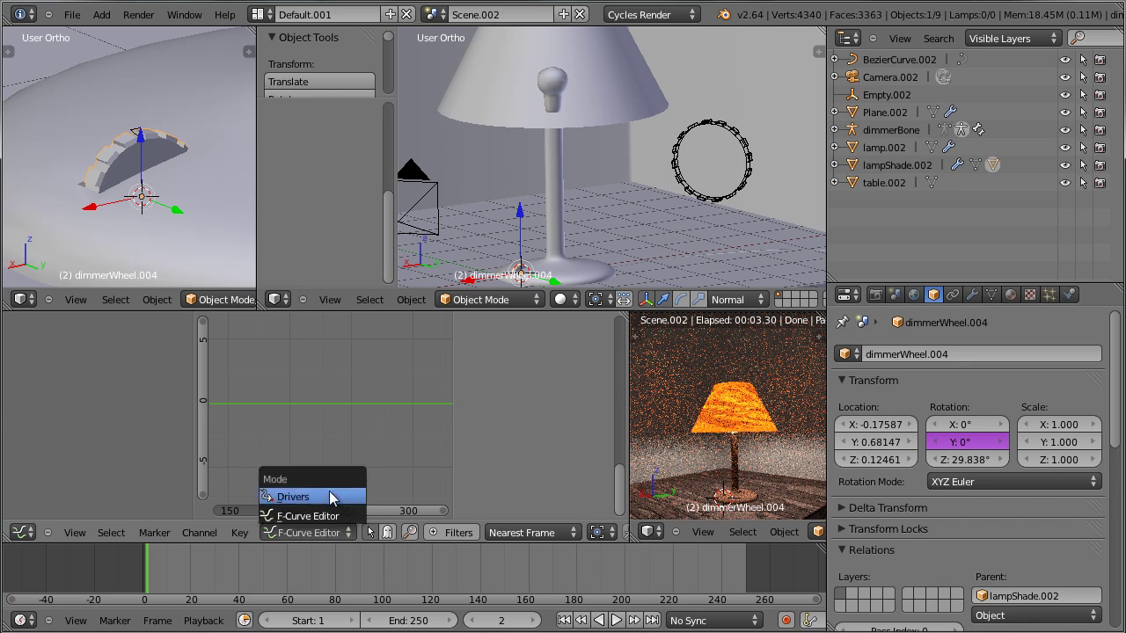
{"action": "left_click", "coordinate": [331, 498]}
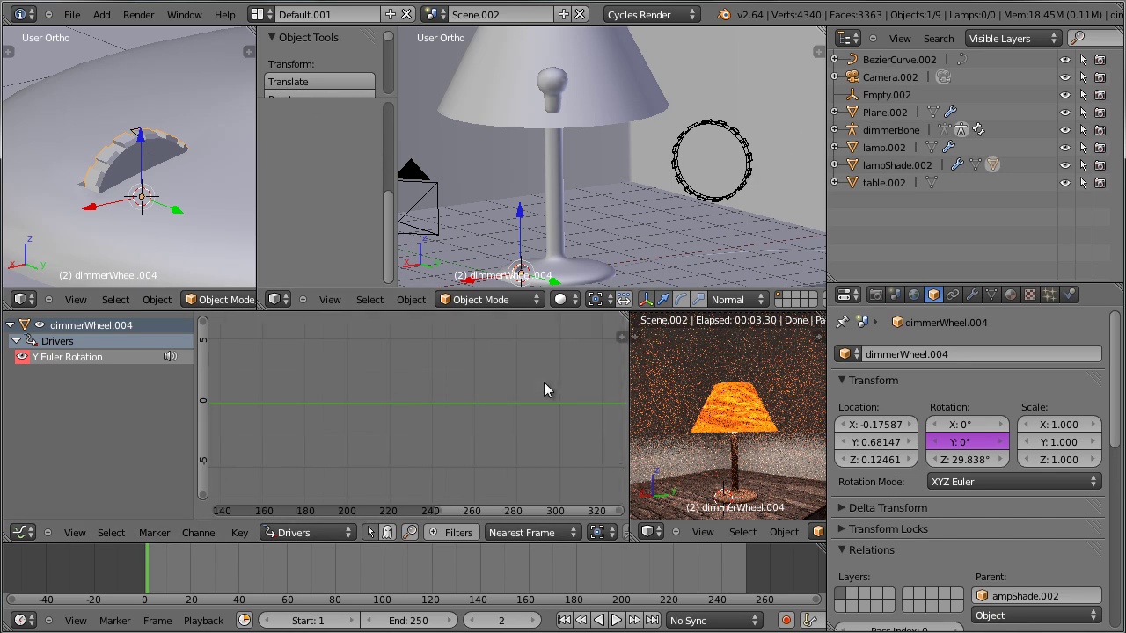
{"action": "key", "text": "n"}
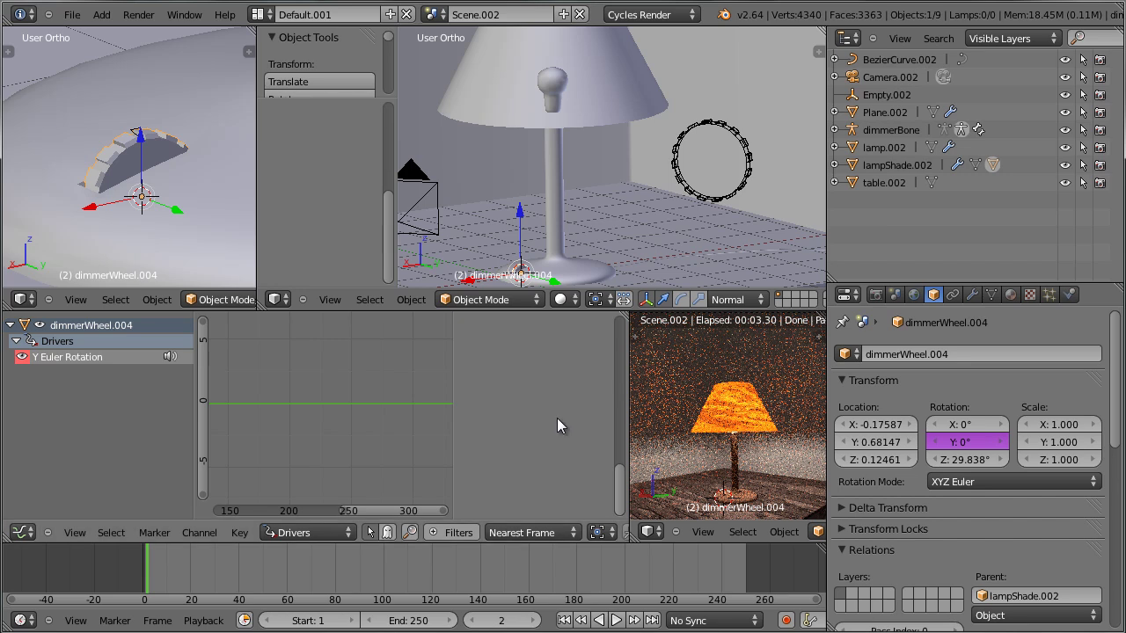
Select the Y Euler Rotation driver channel and set its driver type to Averaged Value.
{"action": "scroll", "coordinate": [610, 369], "scroll_direction": "up", "scroll_amount": 3}
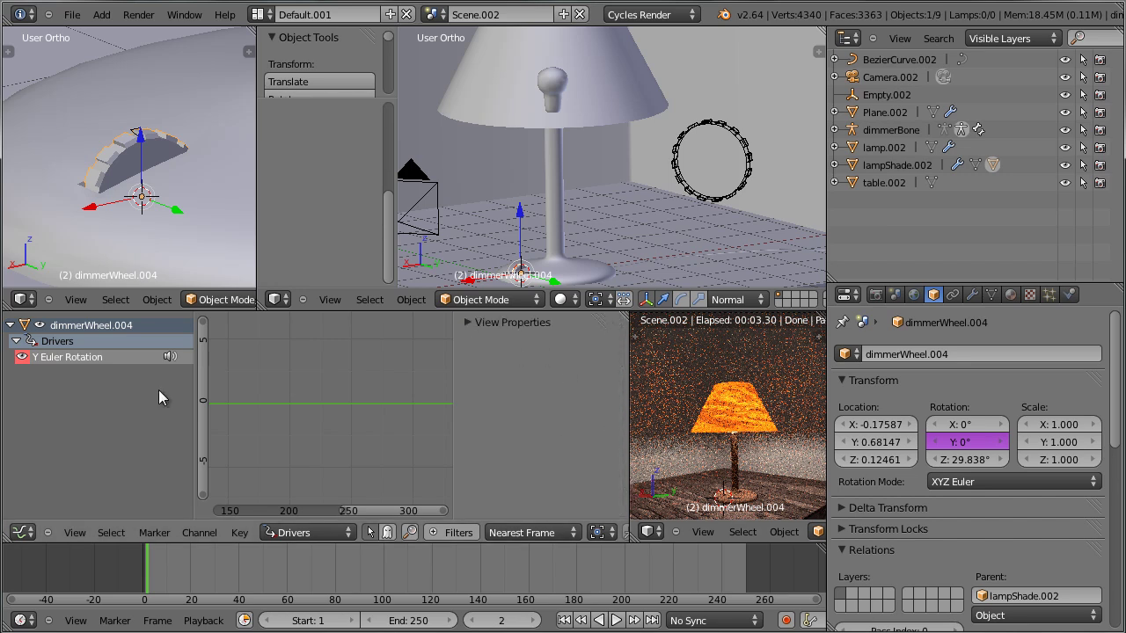
{"action": "left_click", "coordinate": [112, 358]}
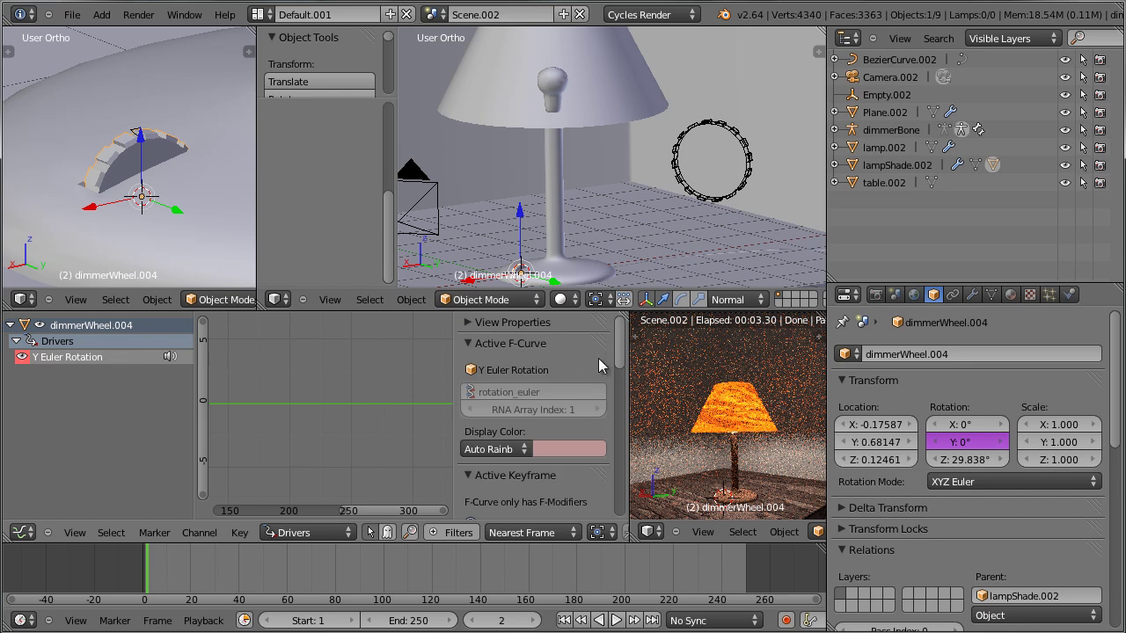
{"action": "left_click_drag", "start_coordinate": [619, 355], "coordinate": [626, 395]}
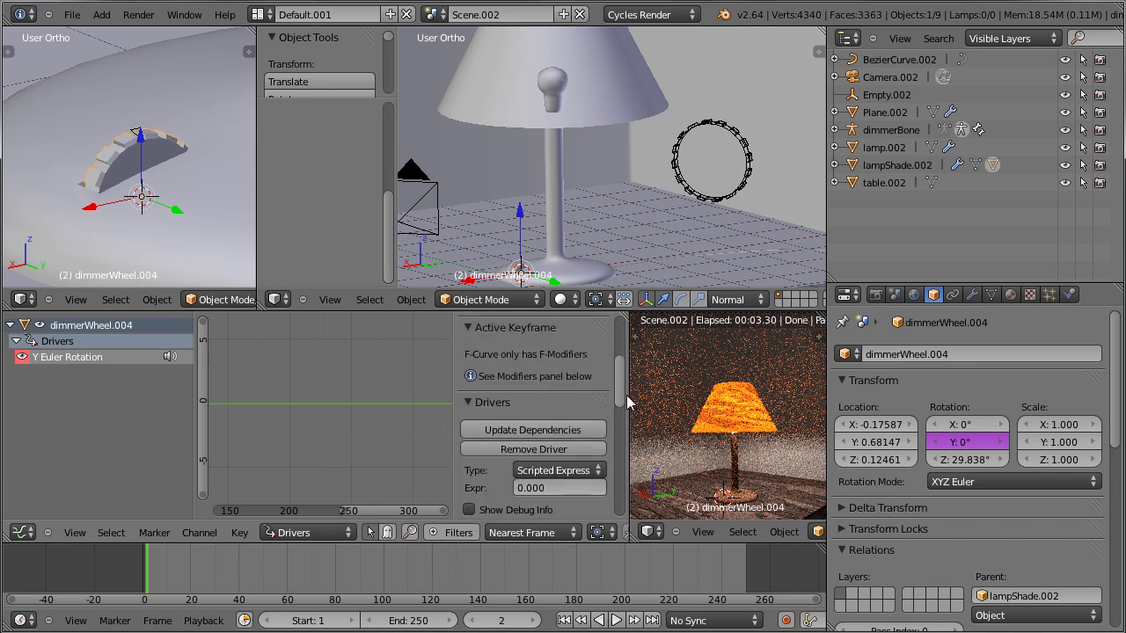
{"action": "scroll", "coordinate": [577, 454], "scroll_direction": "down", "scroll_amount": 2}
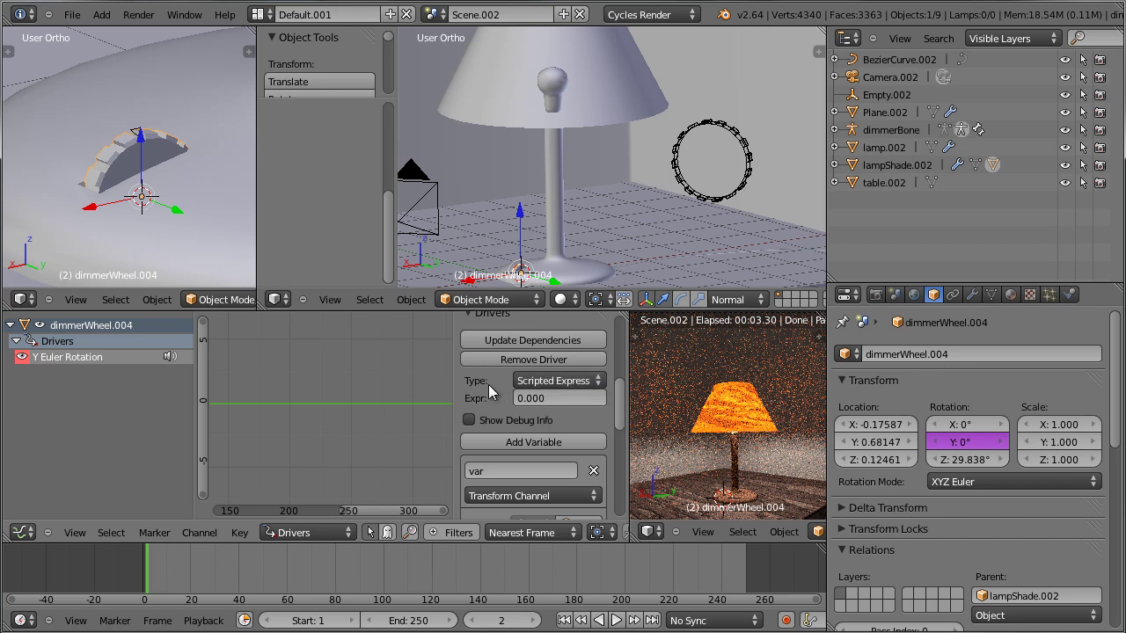
{"action": "left_click", "coordinate": [600, 385]}
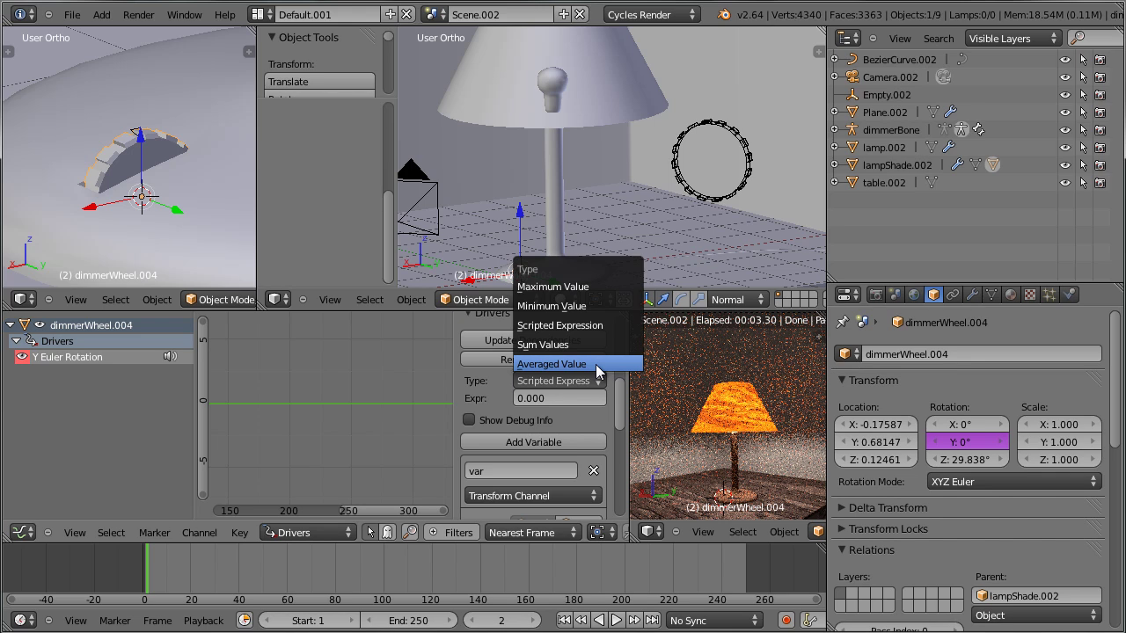
{"action": "left_click", "coordinate": [595, 364]}
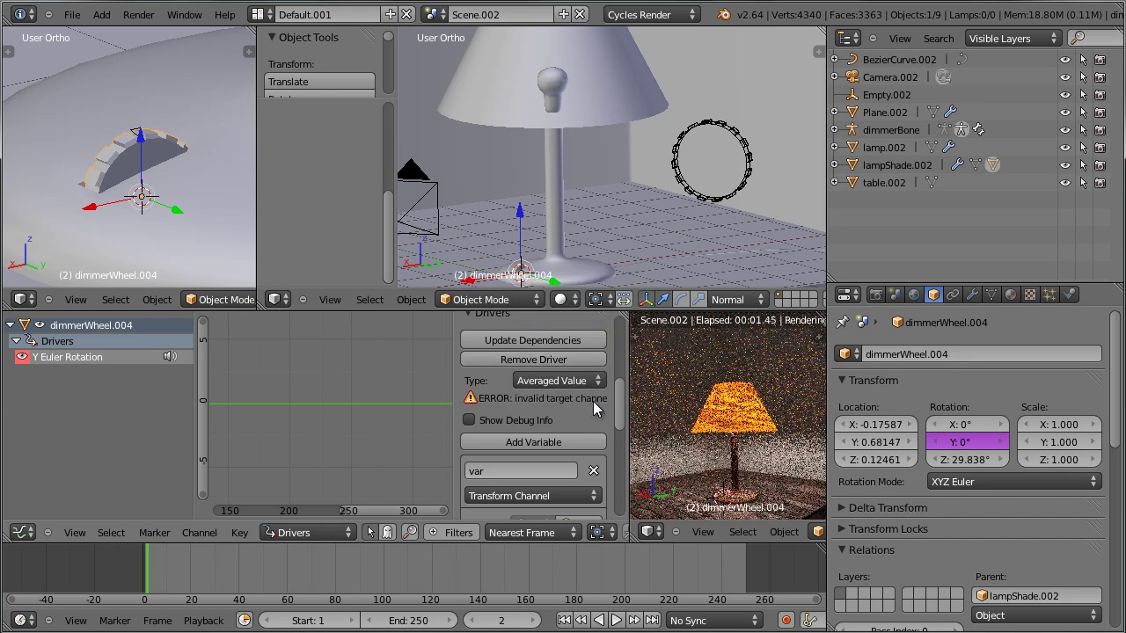
{"action": "scroll", "coordinate": [592, 401], "scroll_direction": "down", "scroll_amount": 1}
{"action": "scroll", "coordinate": [593, 407], "scroll_direction": "down", "scroll_amount": 1}
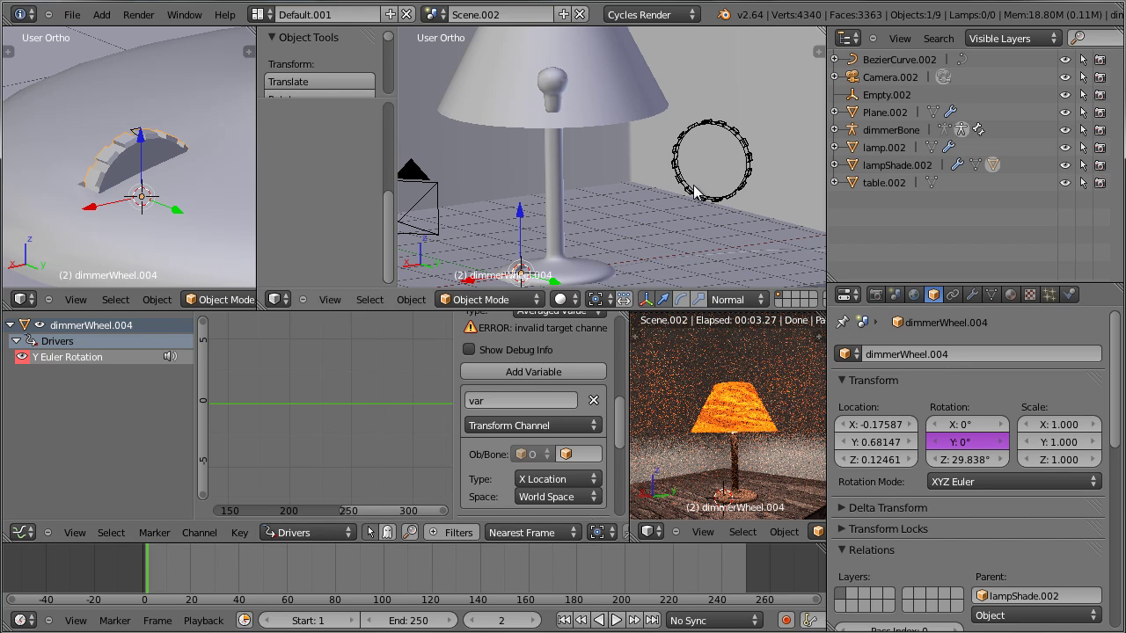
Set the driver variable's target object to dimmerBone.
{"action": "right_click", "coordinate": [747, 171]}
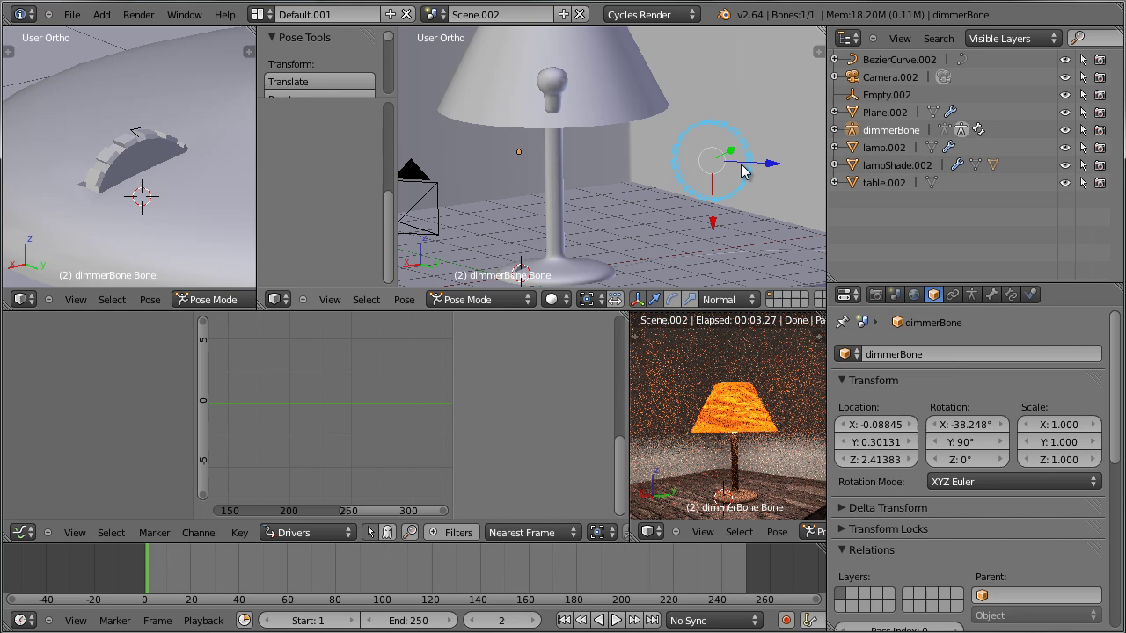
{"action": "right_click", "coordinate": [149, 164]}
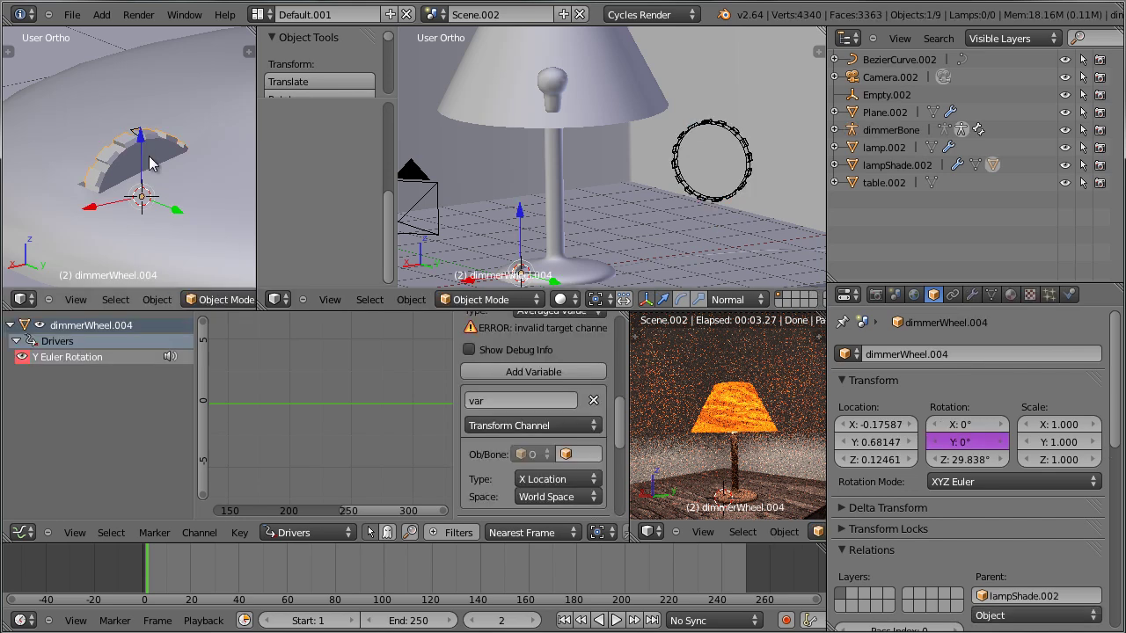
{"action": "left_click", "coordinate": [581, 455]}
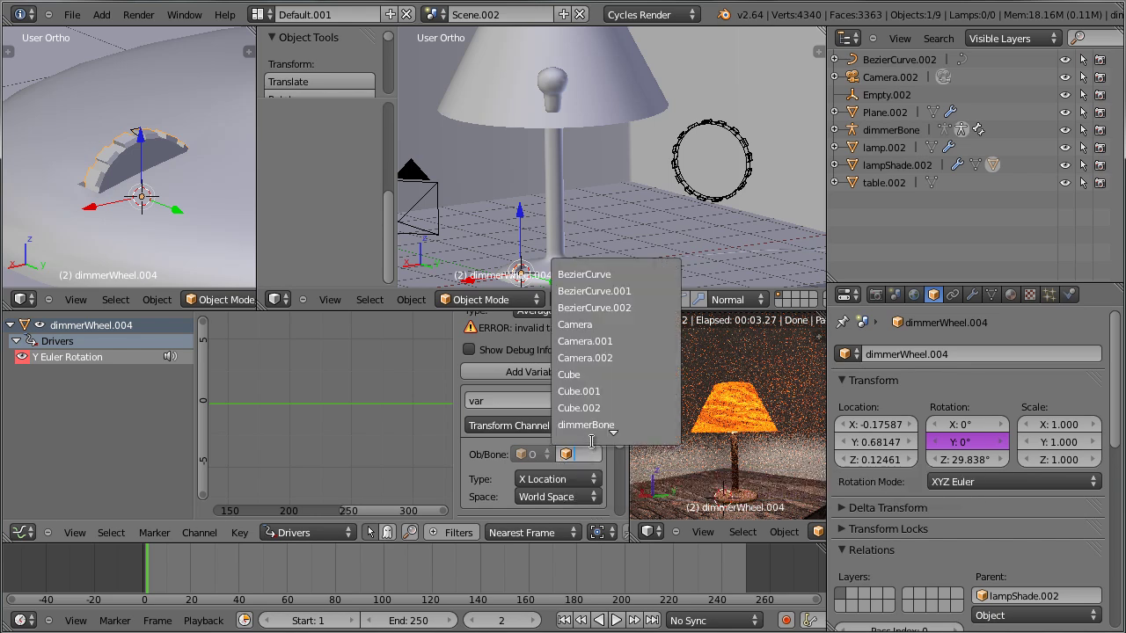
{"action": "left_click", "coordinate": [620, 423]}
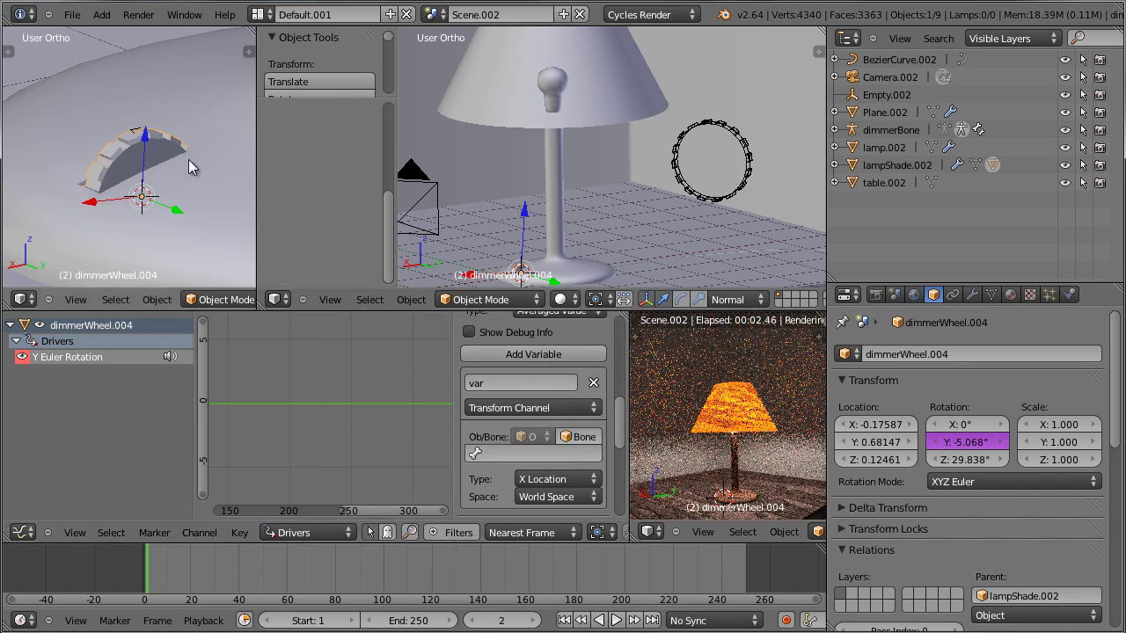
Choose the bone named Bone as the driver variable's target bone.
{"action": "right_click", "coordinate": [673, 174]}
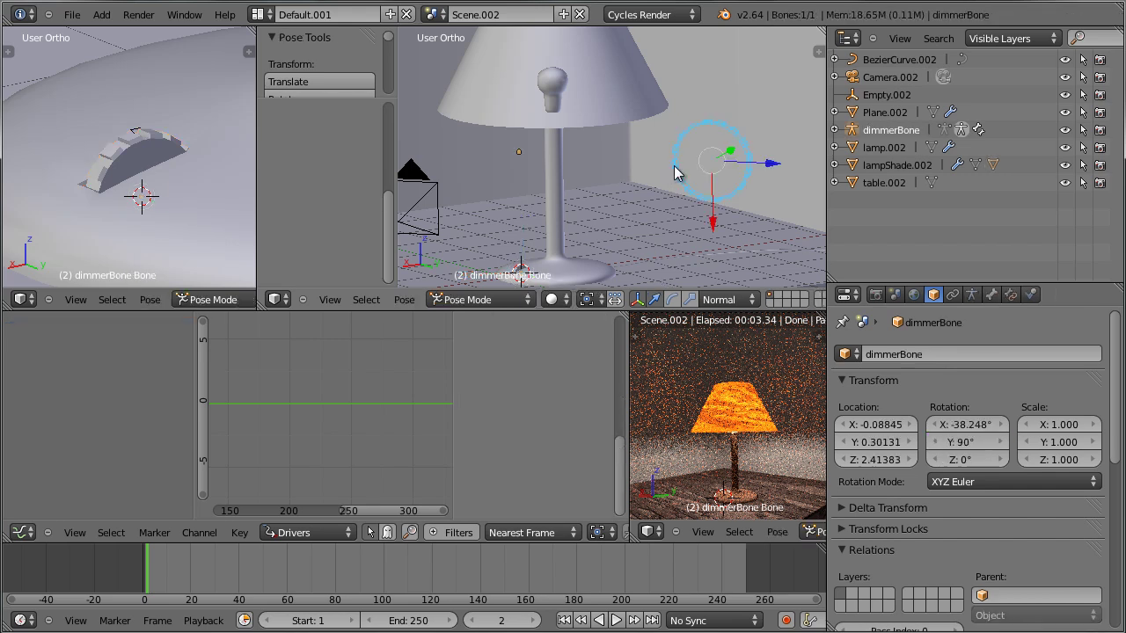
{"action": "right_click", "coordinate": [125, 166]}
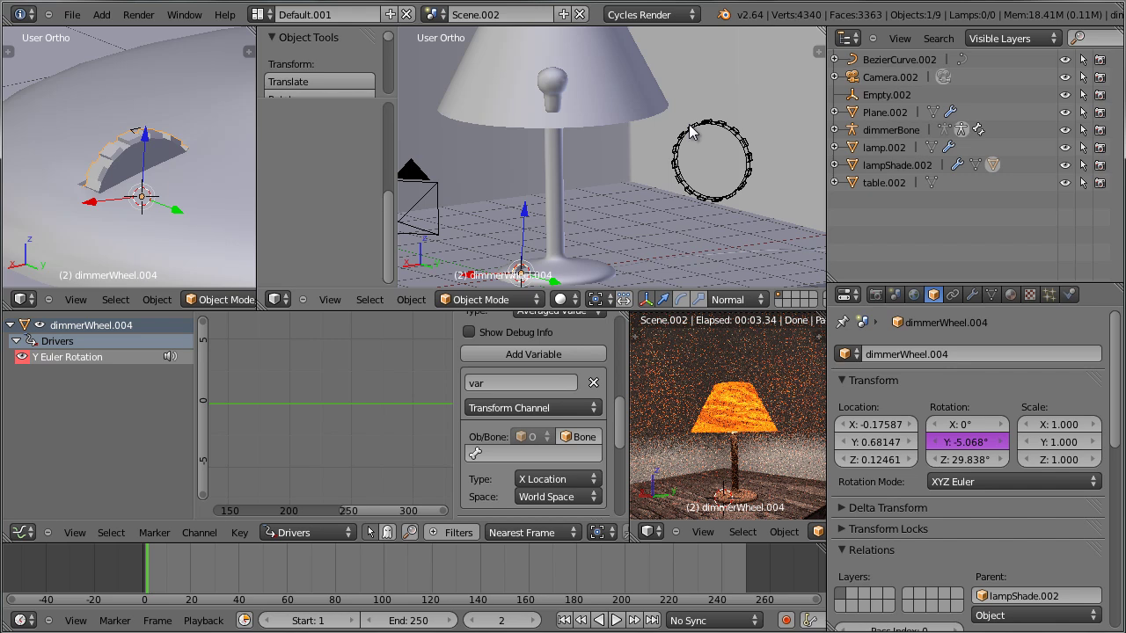
{"action": "left_click", "coordinate": [533, 454]}
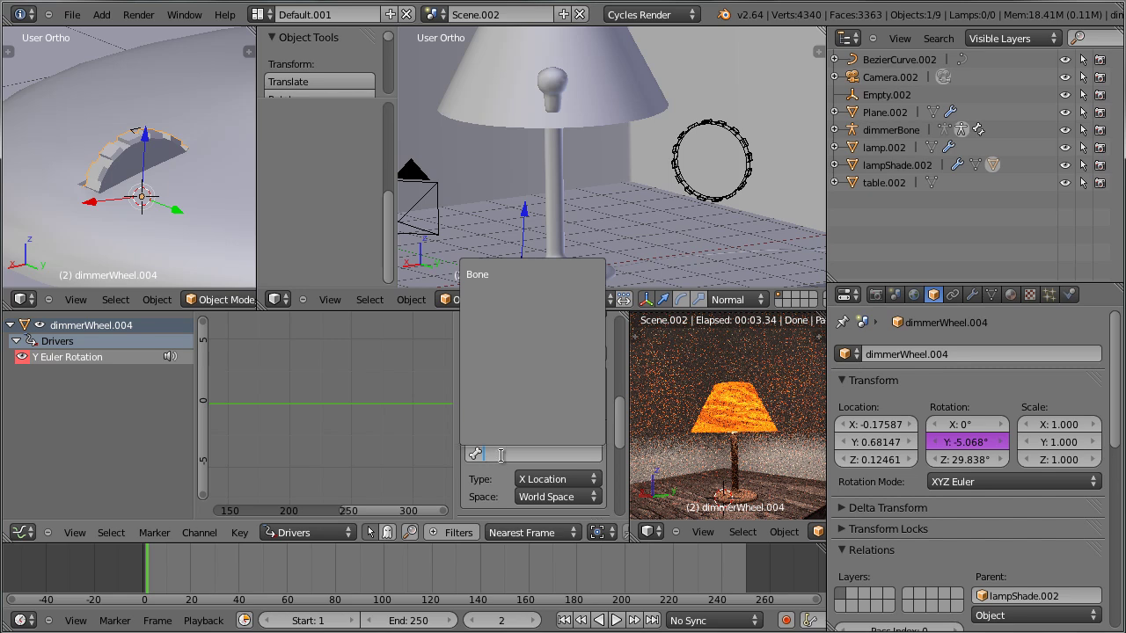
{"action": "left_click", "coordinate": [497, 273]}
{"action": "scroll", "coordinate": [593, 429], "scroll_direction": "down", "scroll_amount": 1}
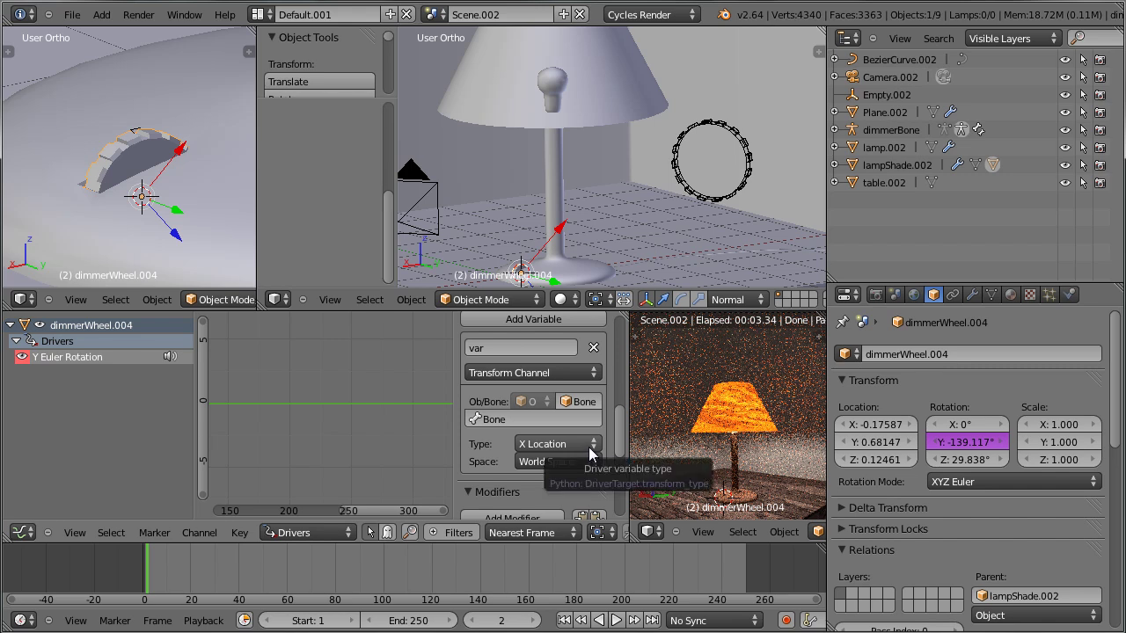
Keep the variable as Transform Channel and have it read the bone's Y Rotation.
{"action": "left_click", "coordinate": [584, 374]}
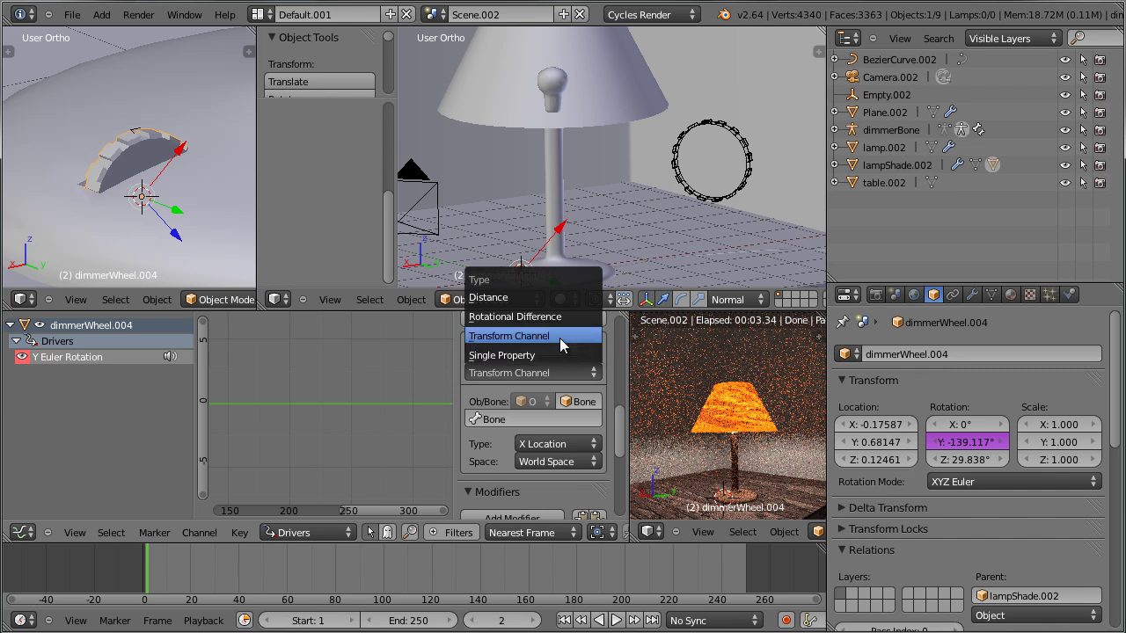
{"action": "left_click", "coordinate": [559, 338]}
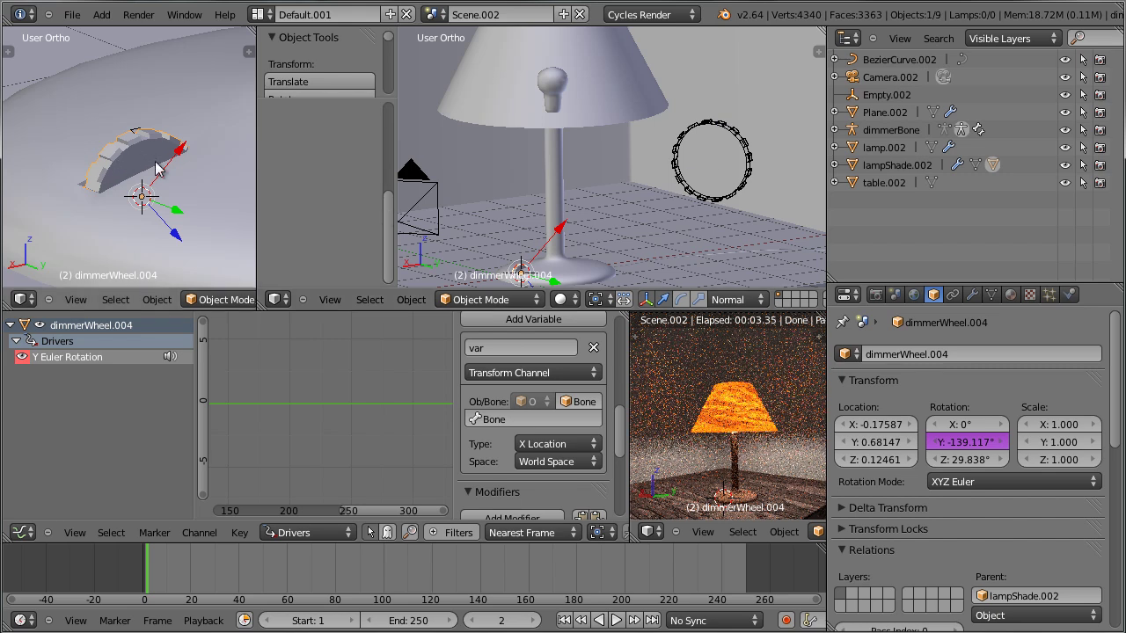
{"action": "left_click", "coordinate": [589, 447]}
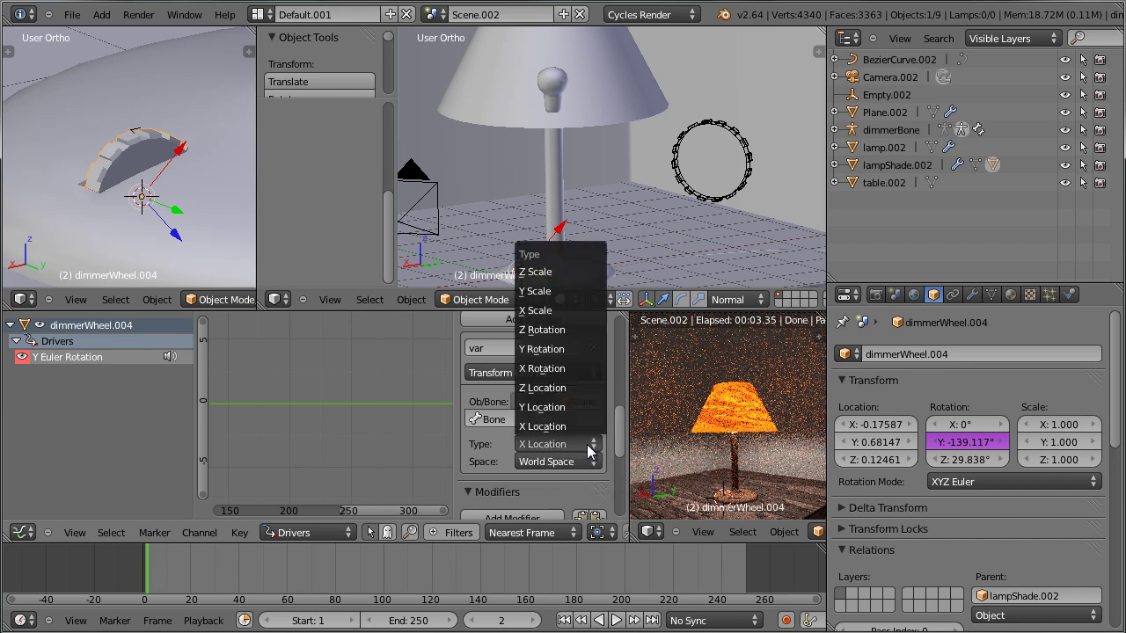
{"action": "left_click", "coordinate": [562, 350]}
{"action": "right_click", "coordinate": [714, 189]}
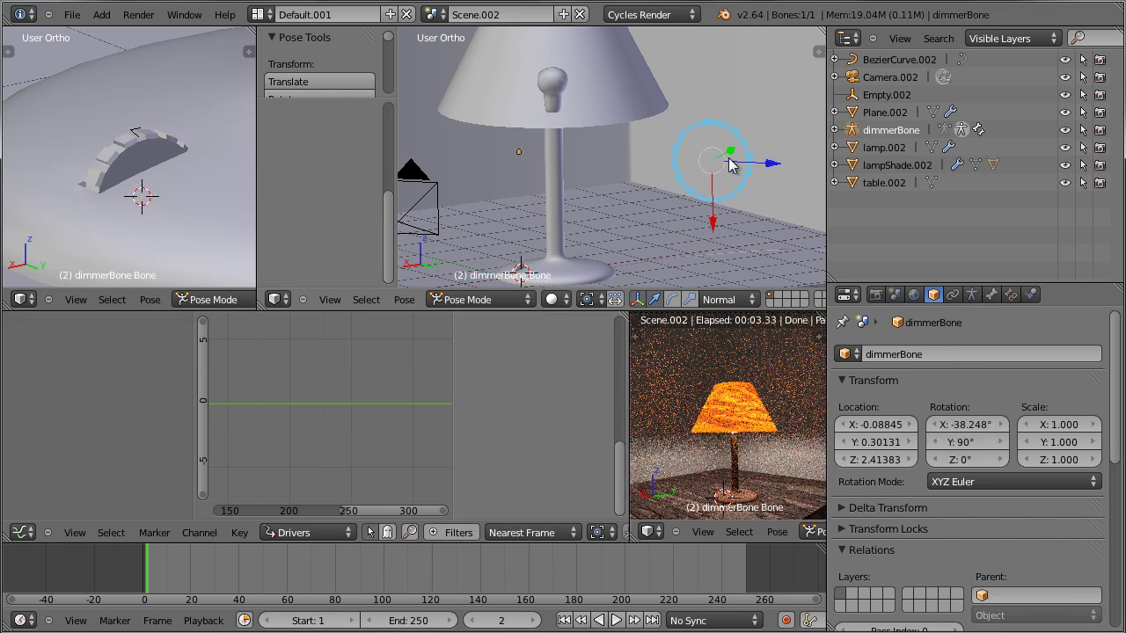
{"action": "key", "text": "ctrl+Tab"}
{"action": "right_click", "coordinate": [163, 146]}
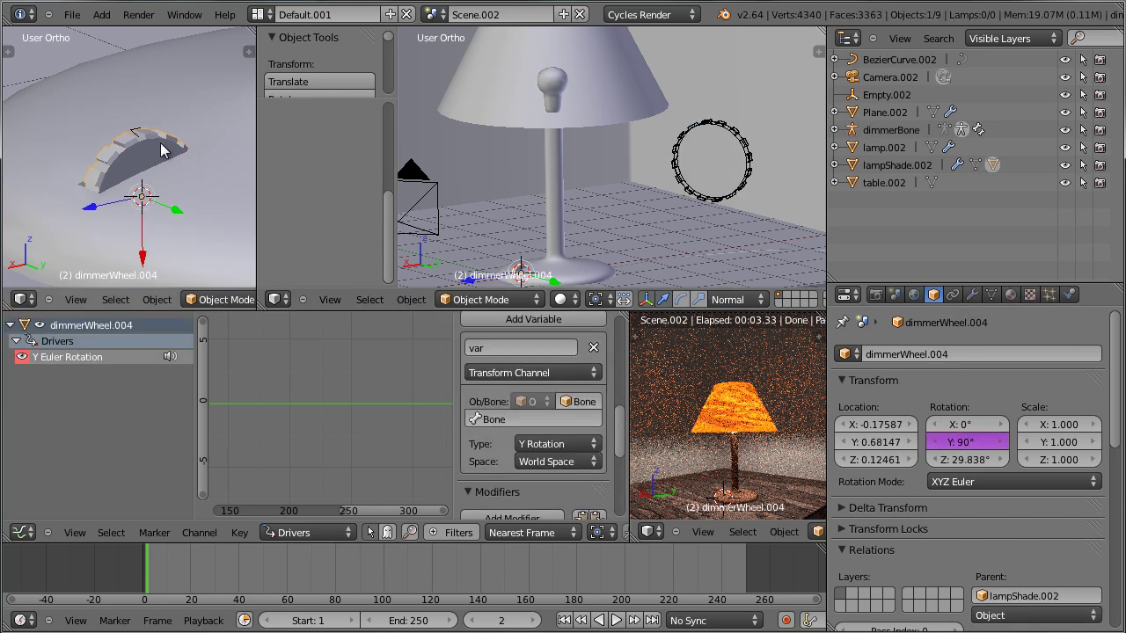
Set the variable's space to Local Space and update the driver's dependencies.
{"action": "left_click", "coordinate": [584, 464]}
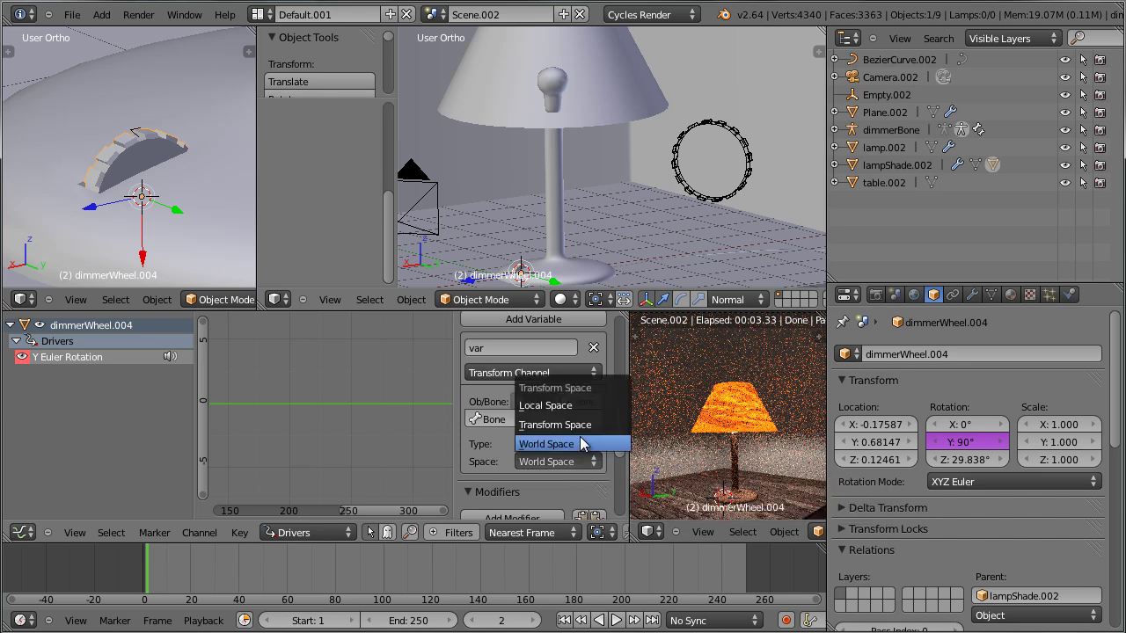
{"action": "left_click", "coordinate": [583, 407]}
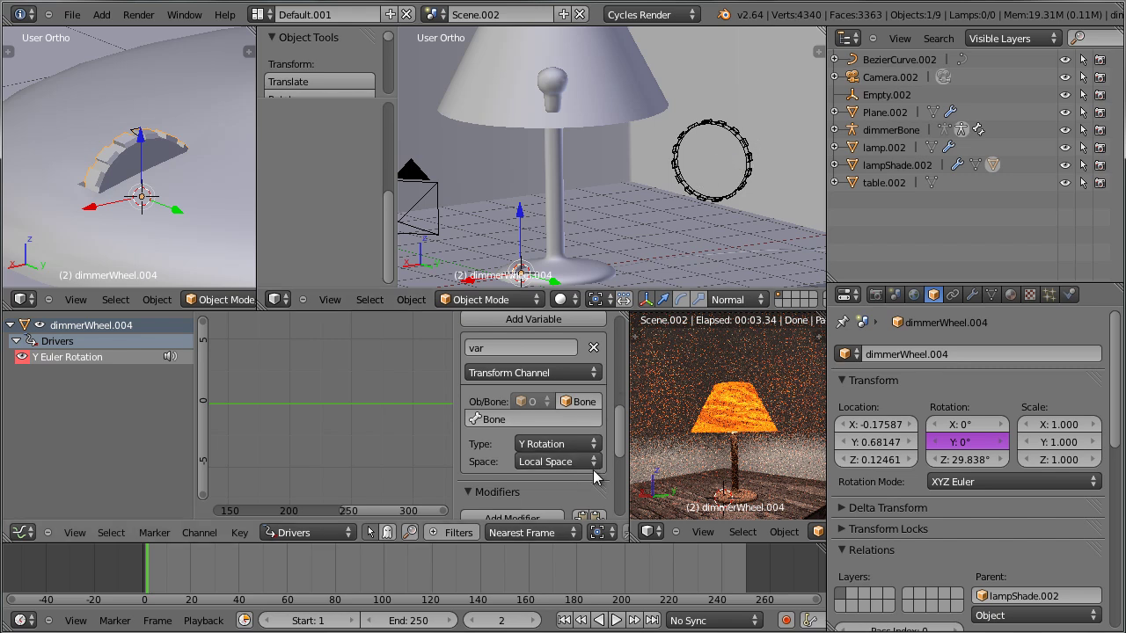
{"action": "scroll", "coordinate": [588, 462], "scroll_direction": "down", "scroll_amount": 2}
{"action": "scroll", "coordinate": [588, 458], "scroll_direction": "down", "scroll_amount": 2}
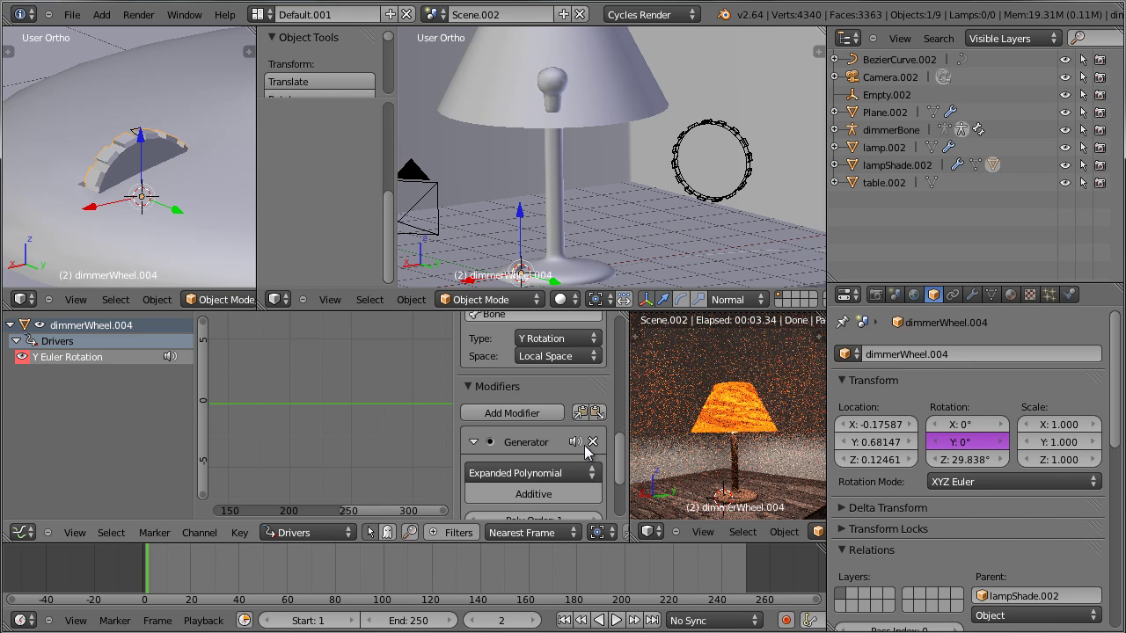
{"action": "scroll", "coordinate": [589, 426], "scroll_direction": "up", "scroll_amount": 7}
{"action": "scroll", "coordinate": [589, 426], "scroll_direction": "up", "scroll_amount": 2}
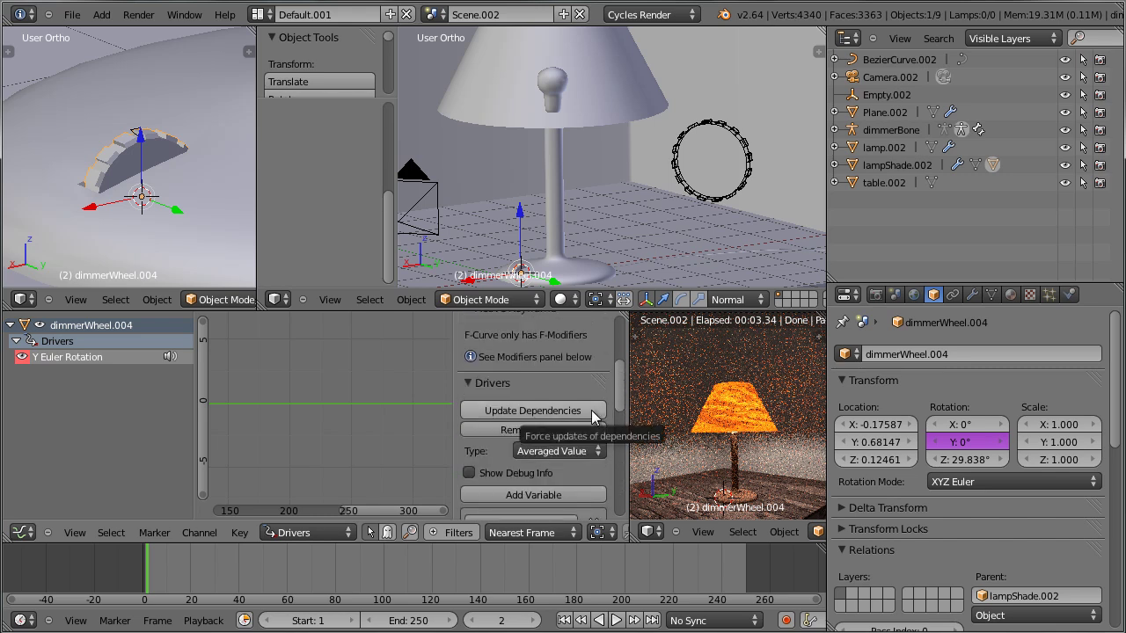
{"action": "left_click", "coordinate": [591, 410]}
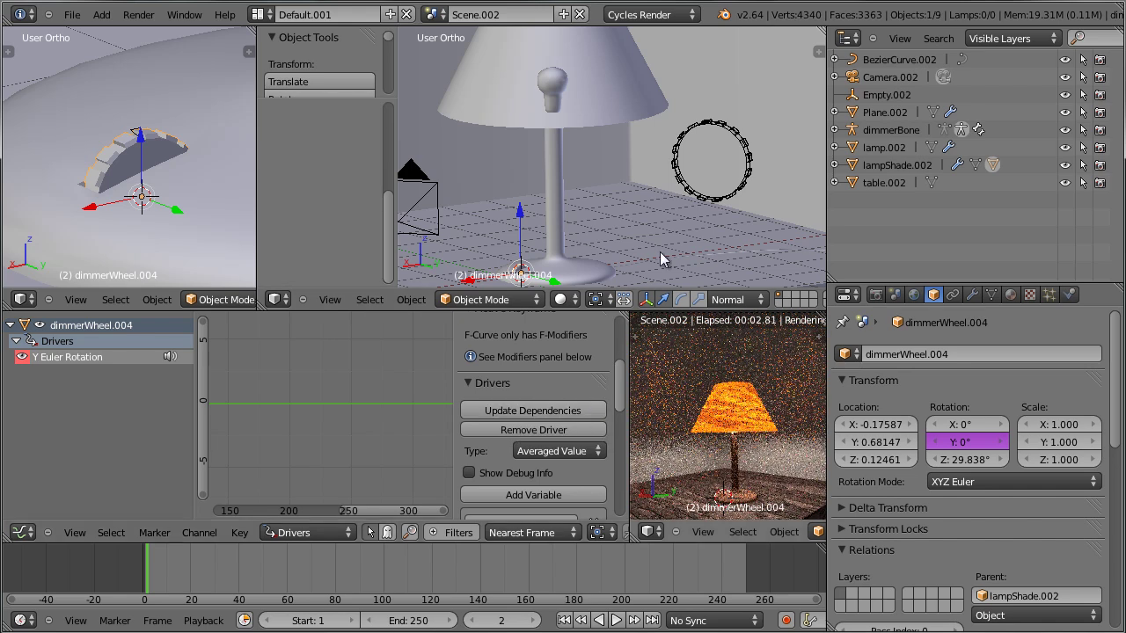
{"action": "mouse_move", "coordinate": [620, 399]}
{"action": "left_mouse_down"}
{"action": "mouse_move", "coordinate": [620, 372]}
{"action": "mouse_move", "coordinate": [614, 387]}
{"action": "left_mouse_up"}
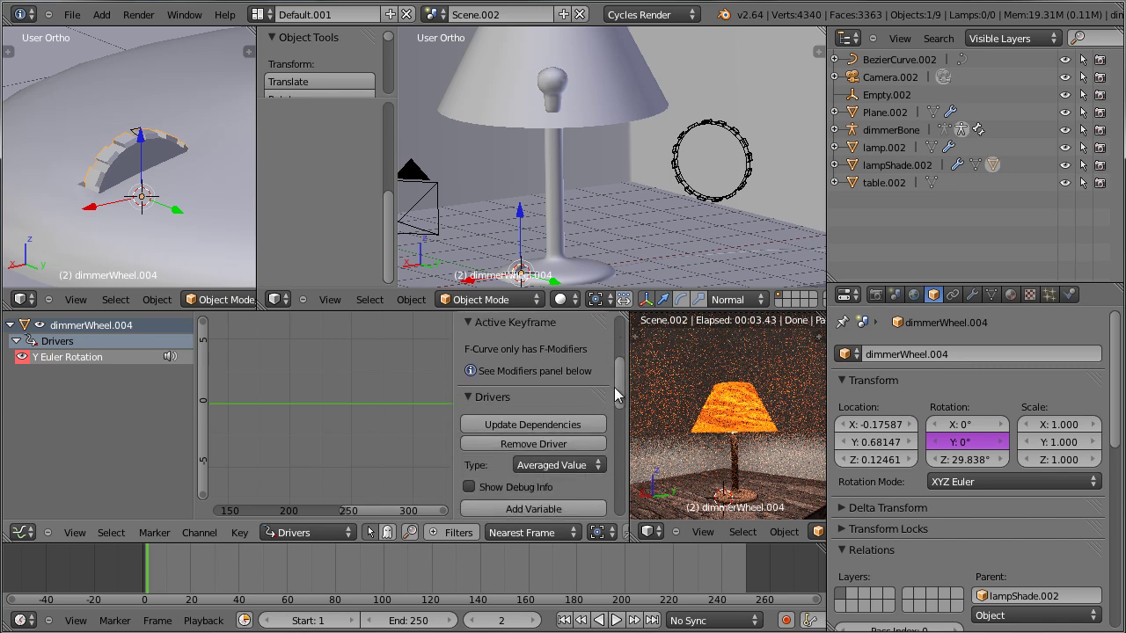
Set the dimmerBone's Rotation Mode to XYZ Euler and drag its Y rotation to 1338.282°.
{"action": "right_click", "coordinate": [744, 167]}
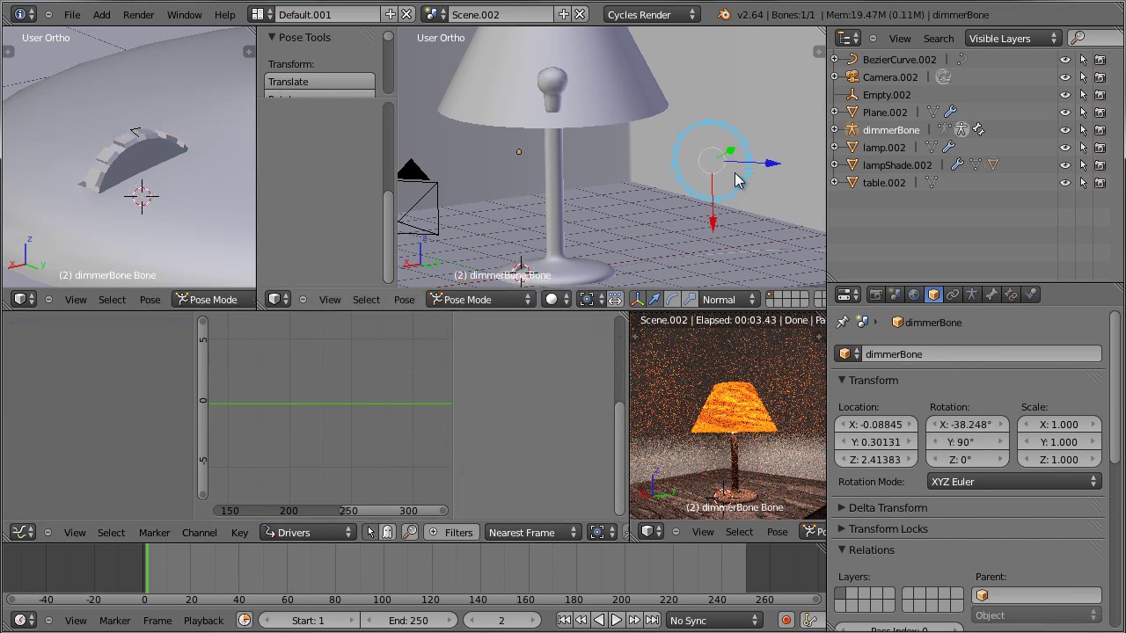
{"action": "left_click", "coordinate": [991, 295]}
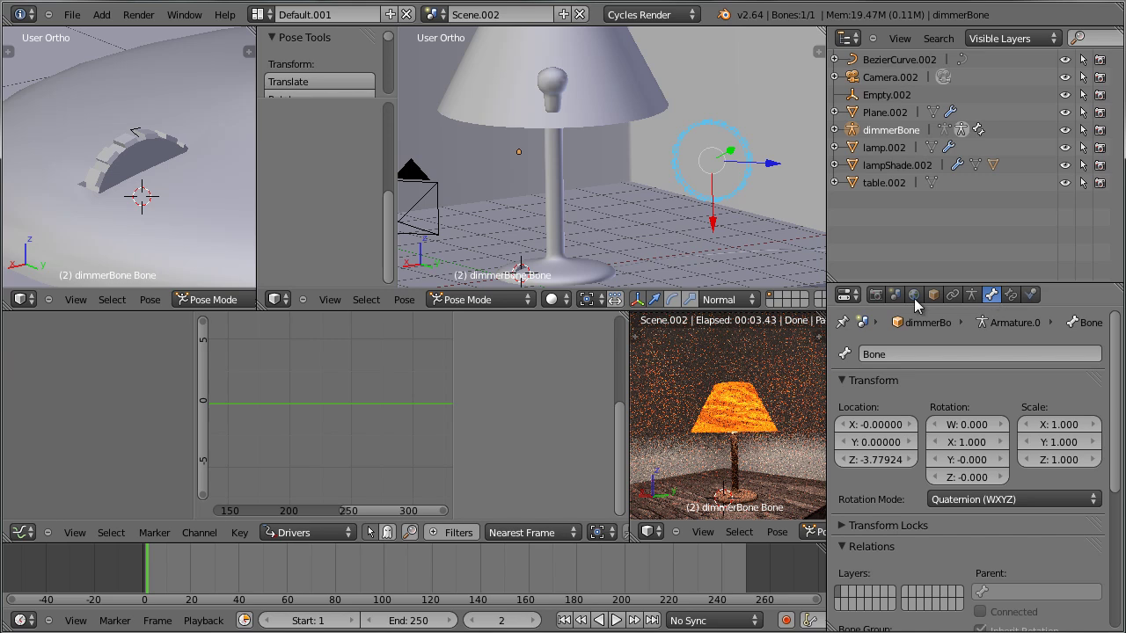
{"action": "left_click", "coordinate": [520, 299]}
{"action": "left_click", "coordinate": [1031, 502]}
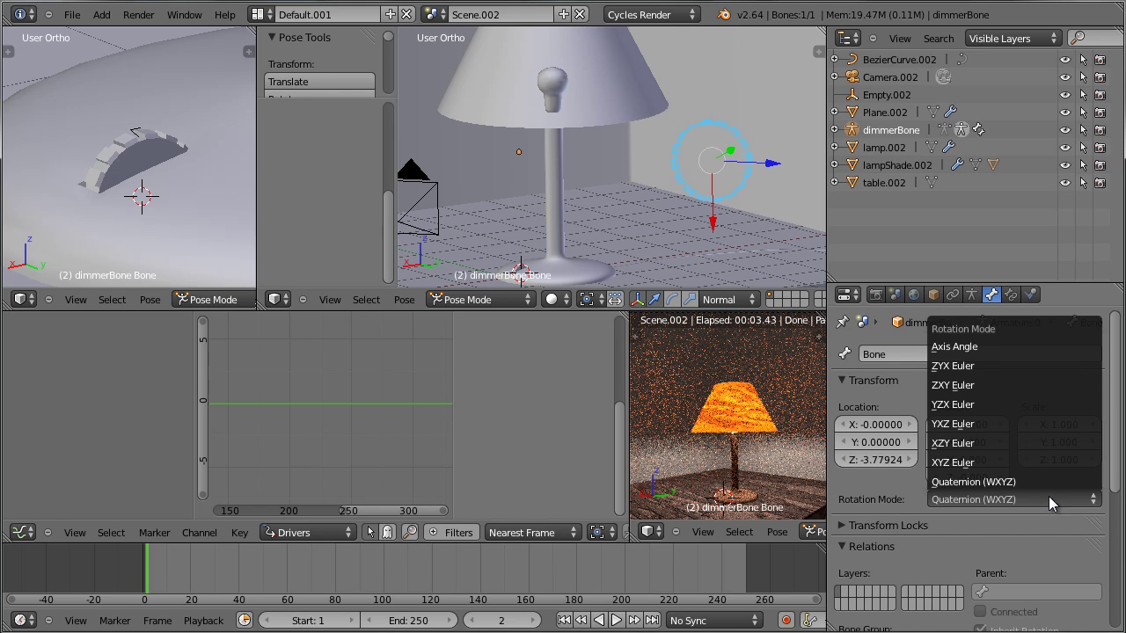
{"action": "left_click", "coordinate": [1045, 463]}
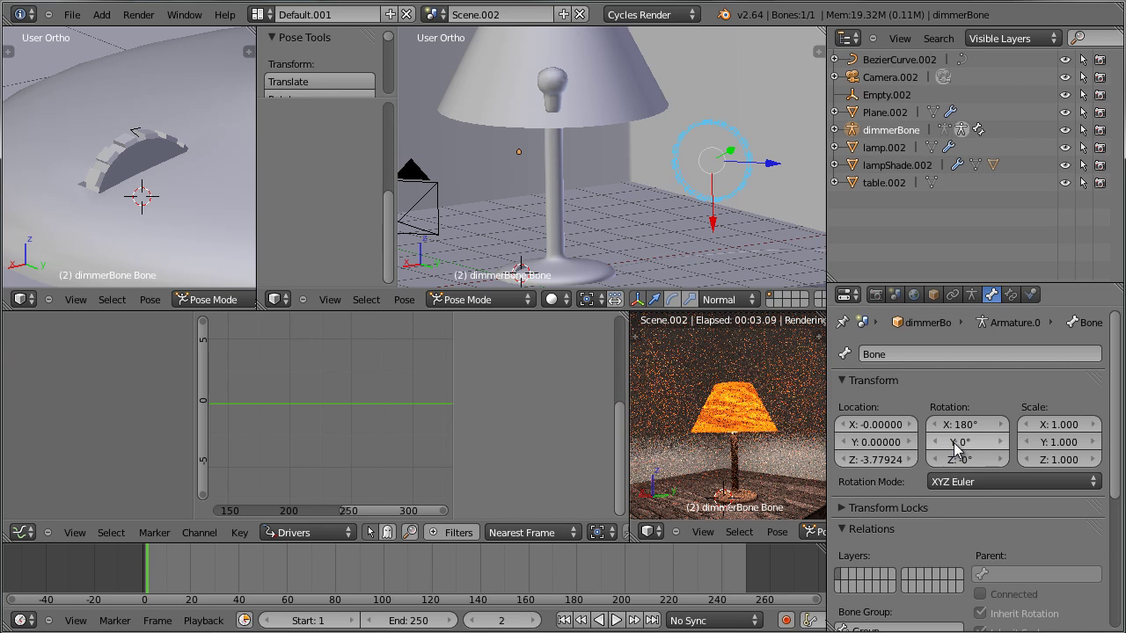
{"action": "left_click_drag", "start_coordinate": [948, 453], "coordinate": [972, 438]}
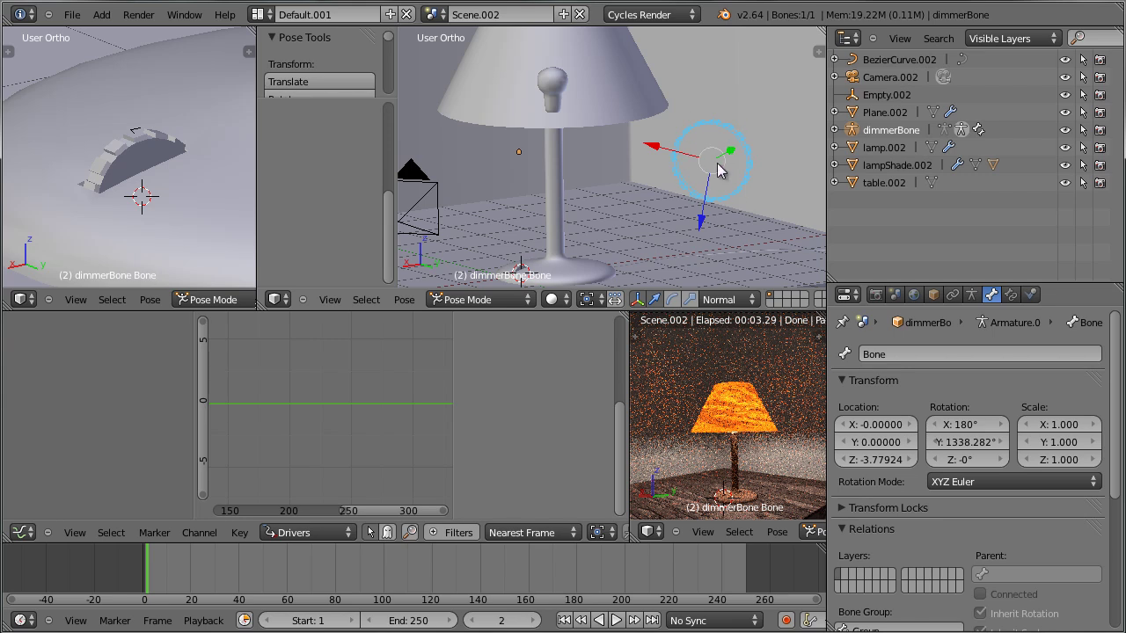
Select the lamp.002 bulb and show its Emission material, Strength 256.
{"action": "right_click", "coordinate": [560, 78]}
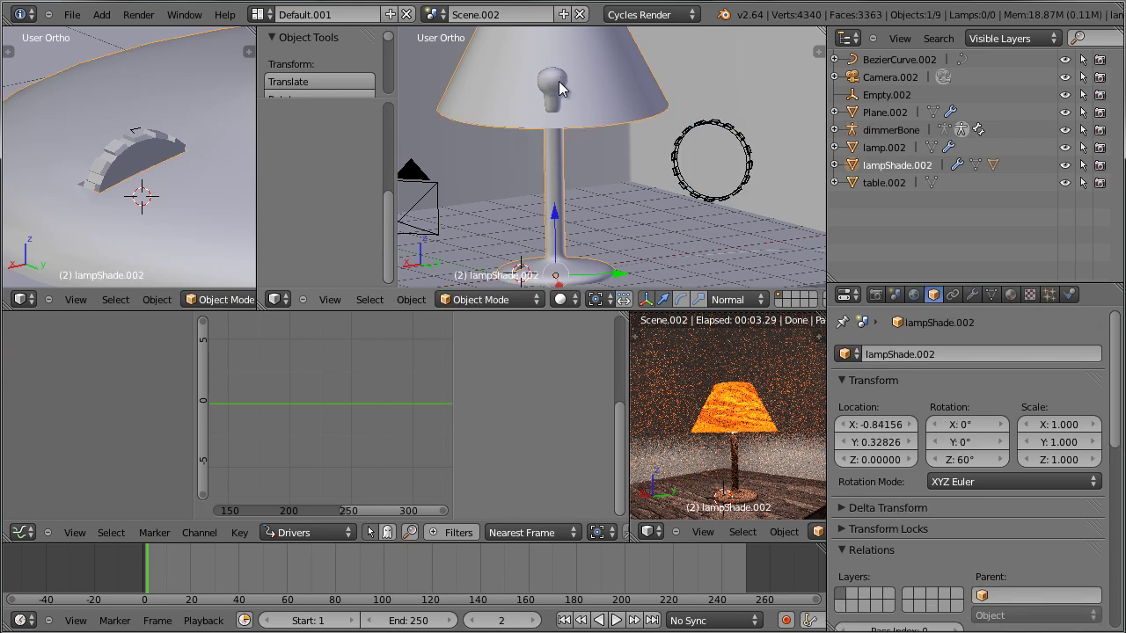
{"action": "right_click", "coordinate": [558, 81]}
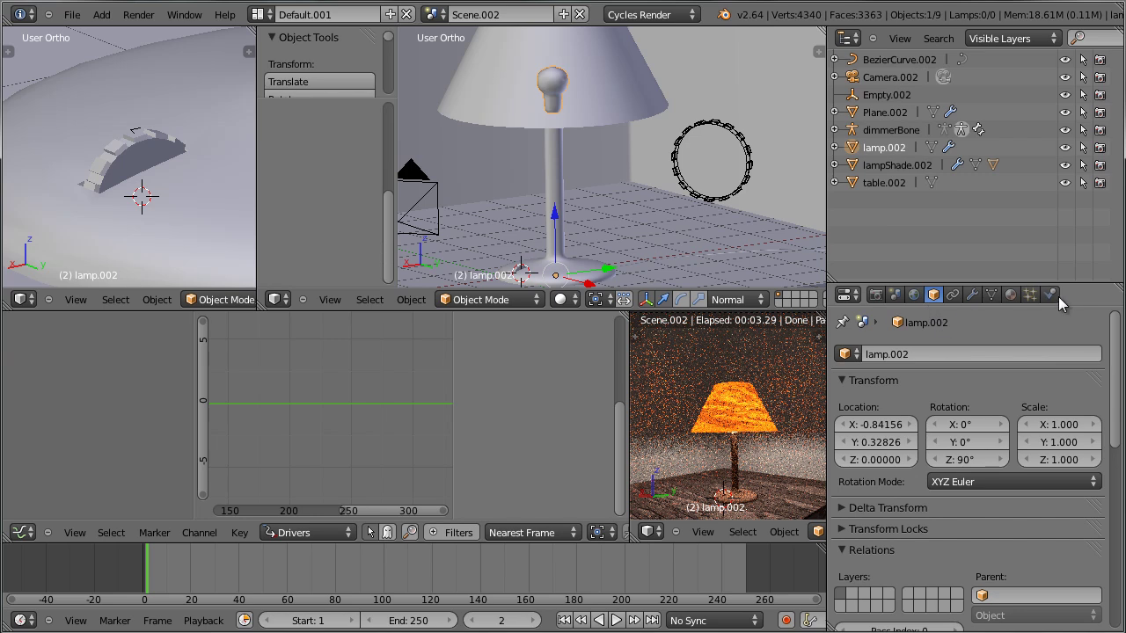
{"action": "left_click", "coordinate": [1009, 294]}
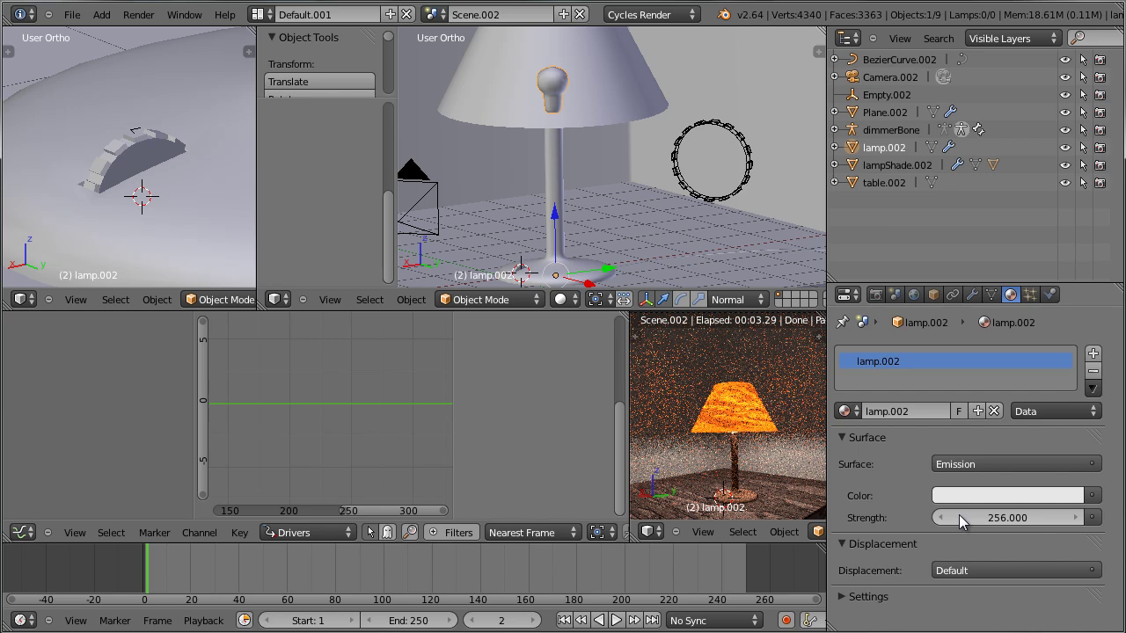
Add a driver to the Emission Strength of lamp.002's material.
{"action": "right_click", "coordinate": [1033, 517]}
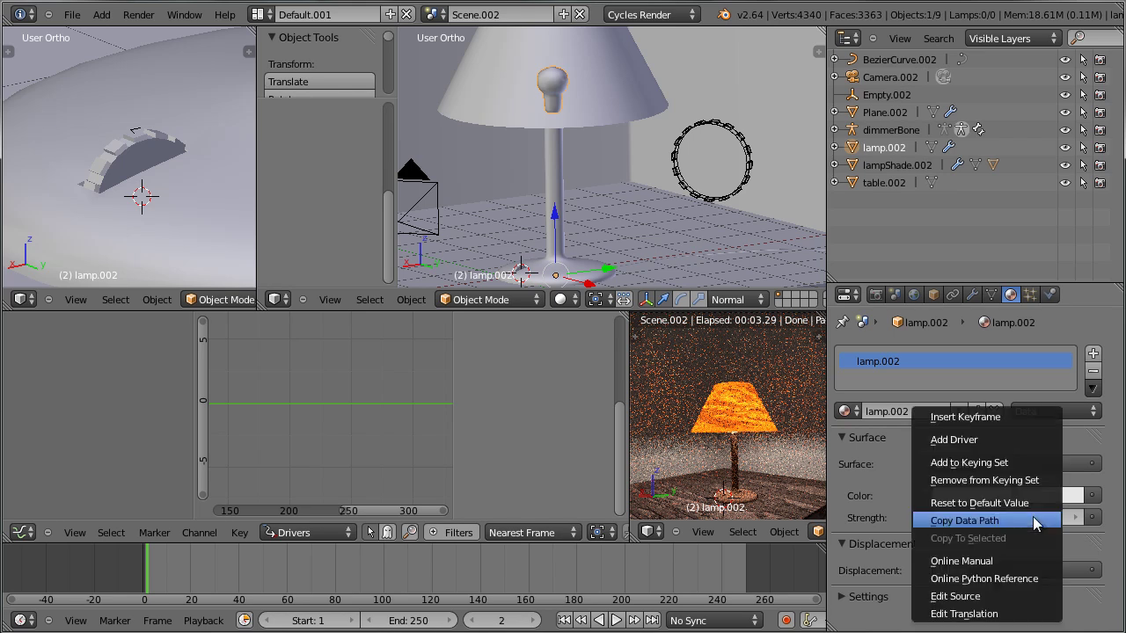
{"action": "left_click", "coordinate": [1017, 445]}
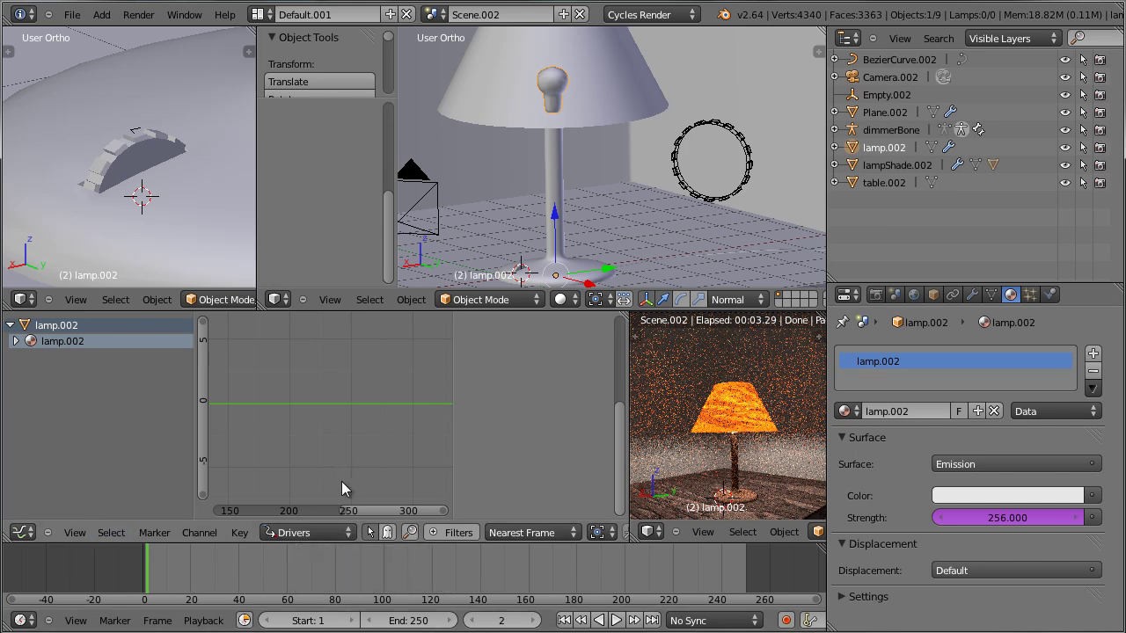
Keep the Graph Editor in Drivers mode and reselect the lamp.002 bulb in the viewport.
{"action": "left_click", "coordinate": [352, 529]}
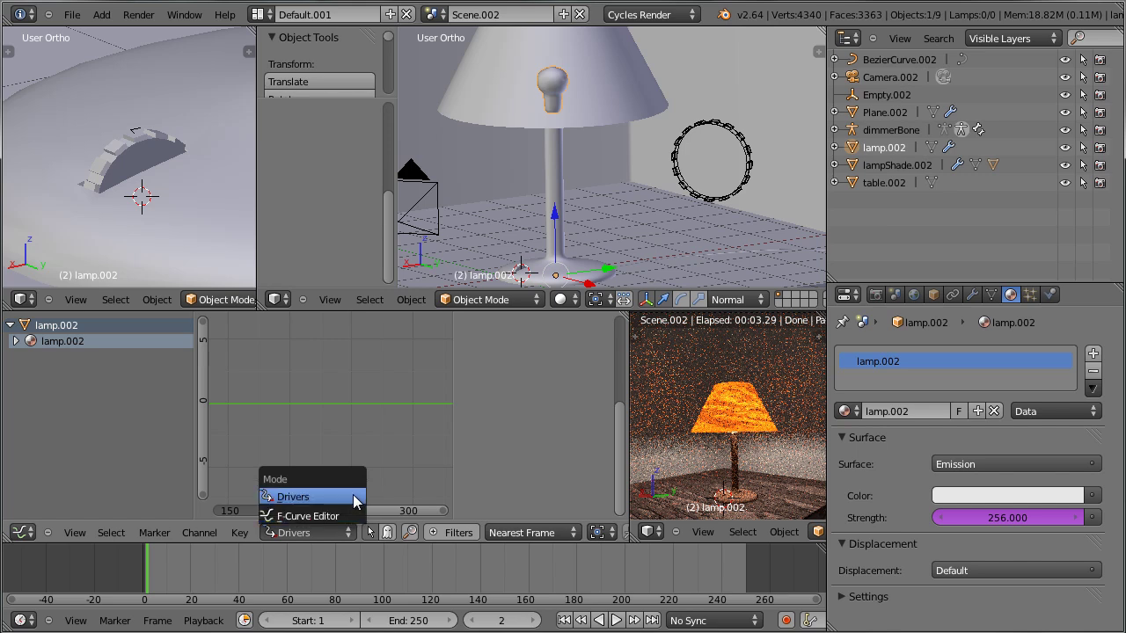
{"action": "left_click", "coordinate": [356, 498]}
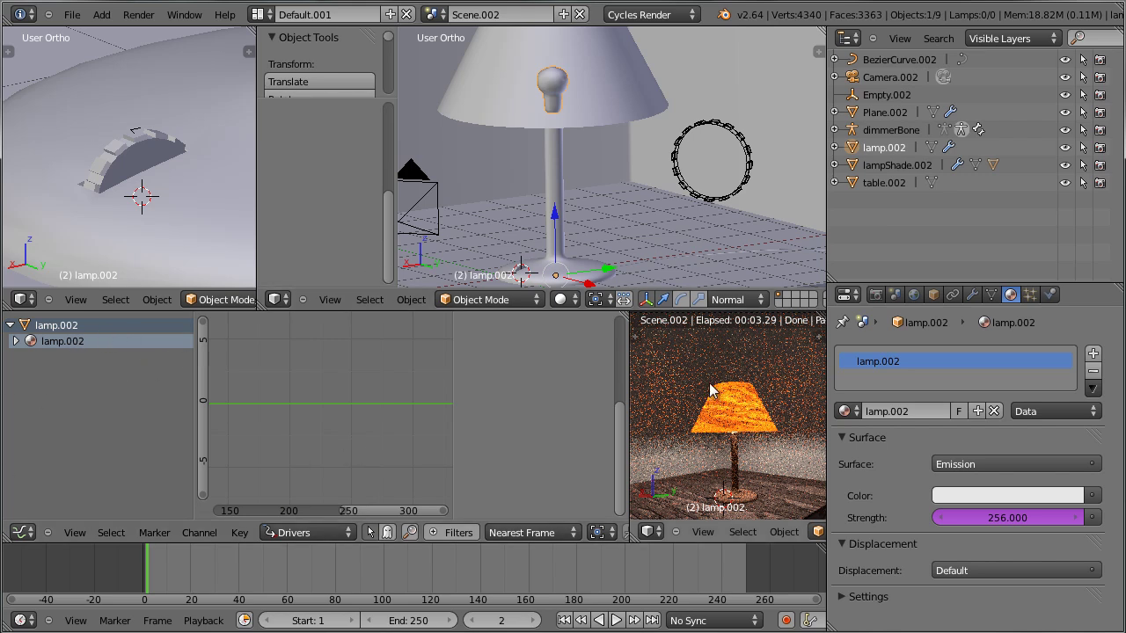
{"action": "right_click", "coordinate": [556, 84]}
{"action": "right_click", "coordinate": [561, 87]}
{"action": "right_click", "coordinate": [563, 88]}
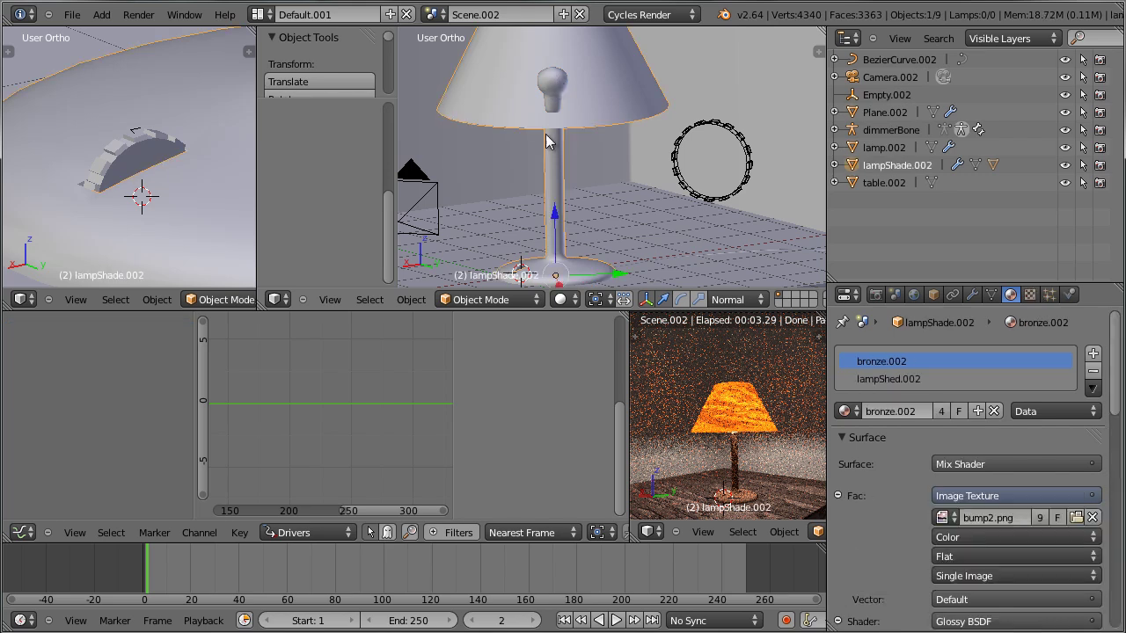
{"action": "right_click", "coordinate": [561, 77]}
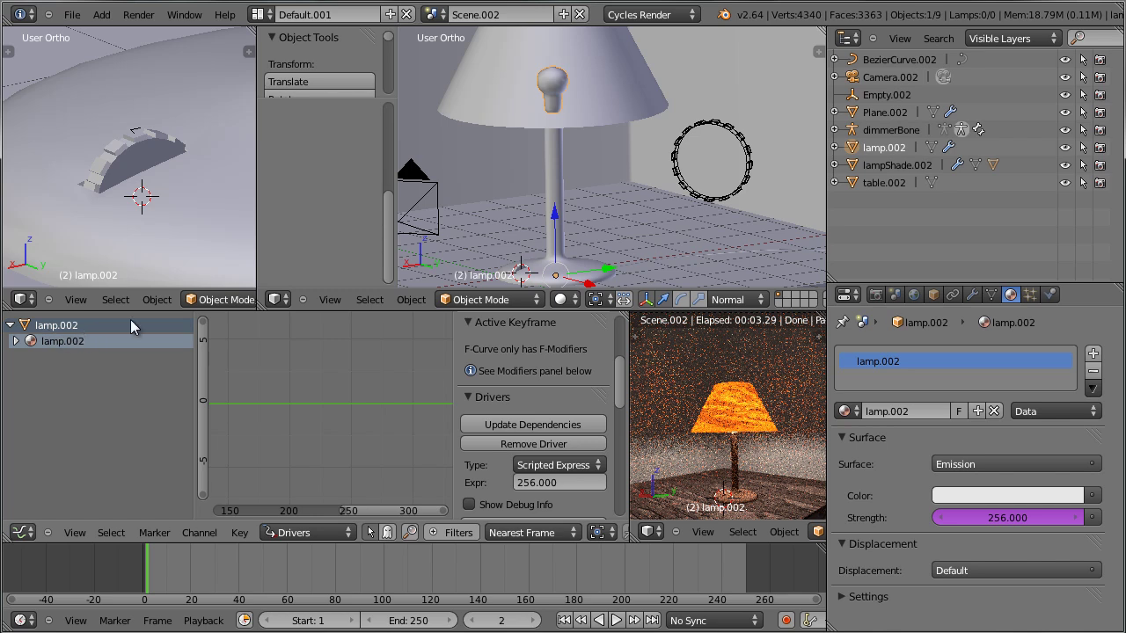
Expand lamp.002 and Shader Nodetree channels, select Default Value (Strength), and scroll to its Drivers panel.
{"action": "left_click", "coordinate": [16, 341]}
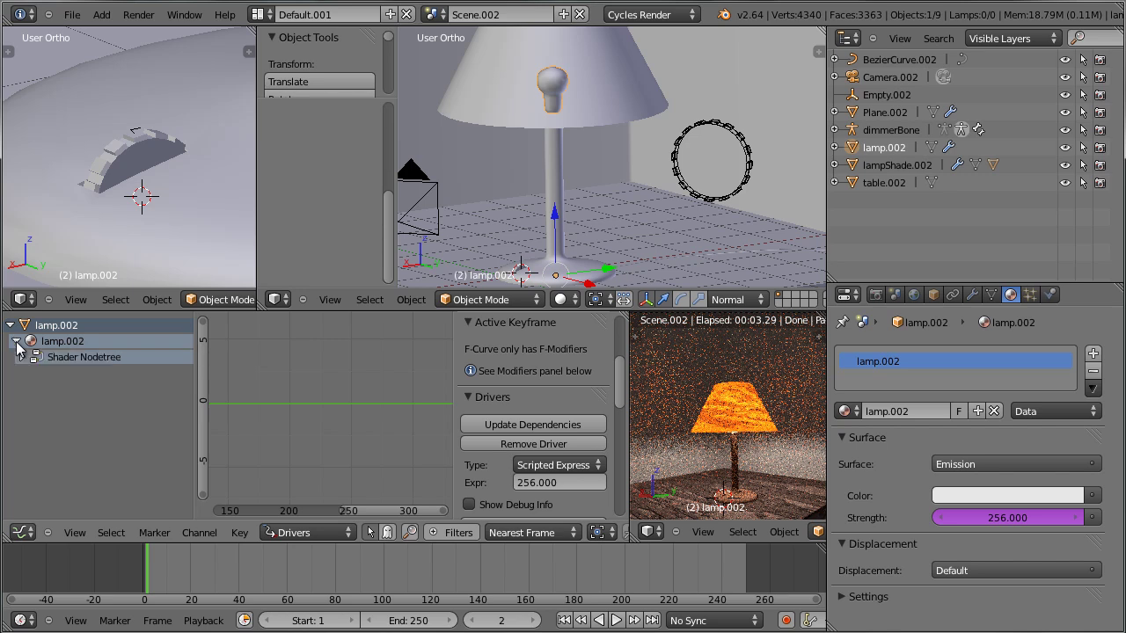
{"action": "left_click", "coordinate": [89, 364]}
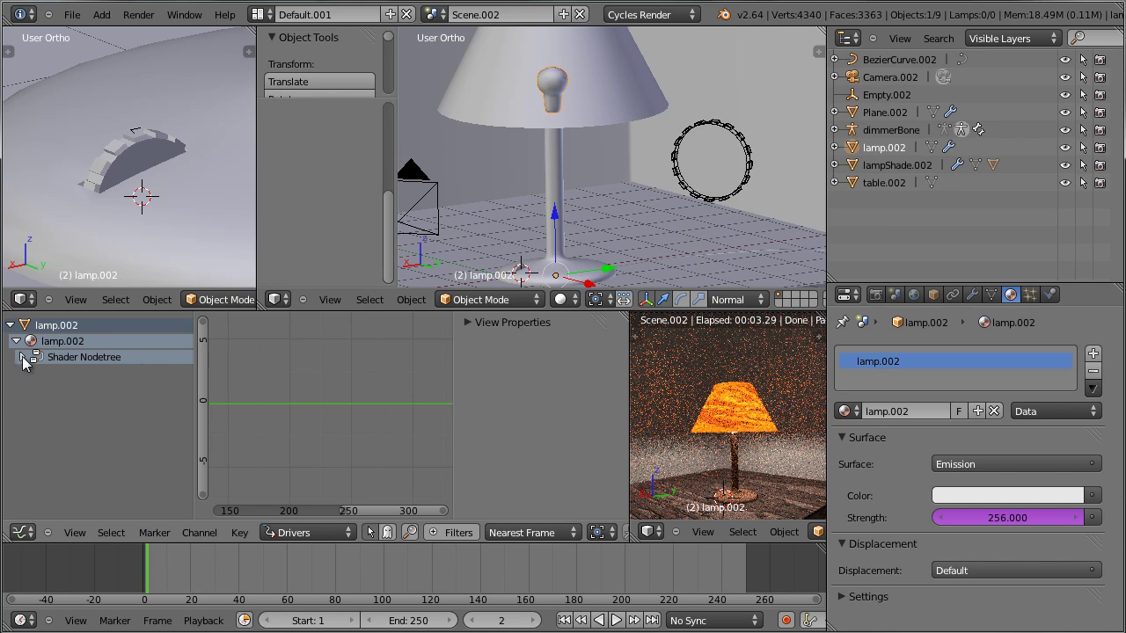
{"action": "left_click", "coordinate": [22, 357]}
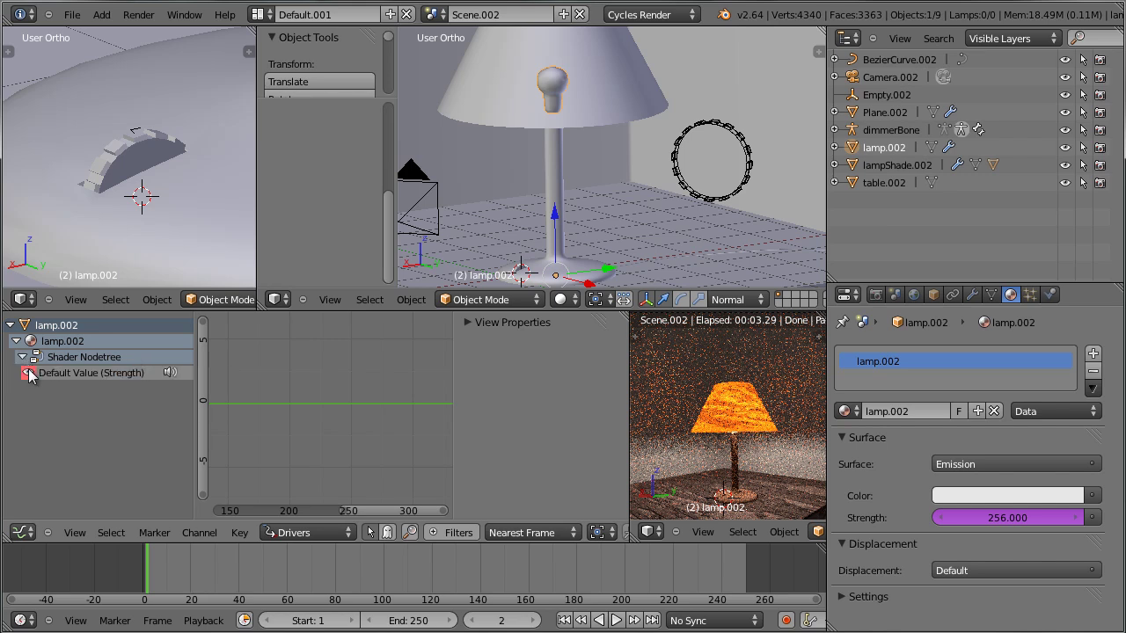
{"action": "left_click", "coordinate": [97, 377]}
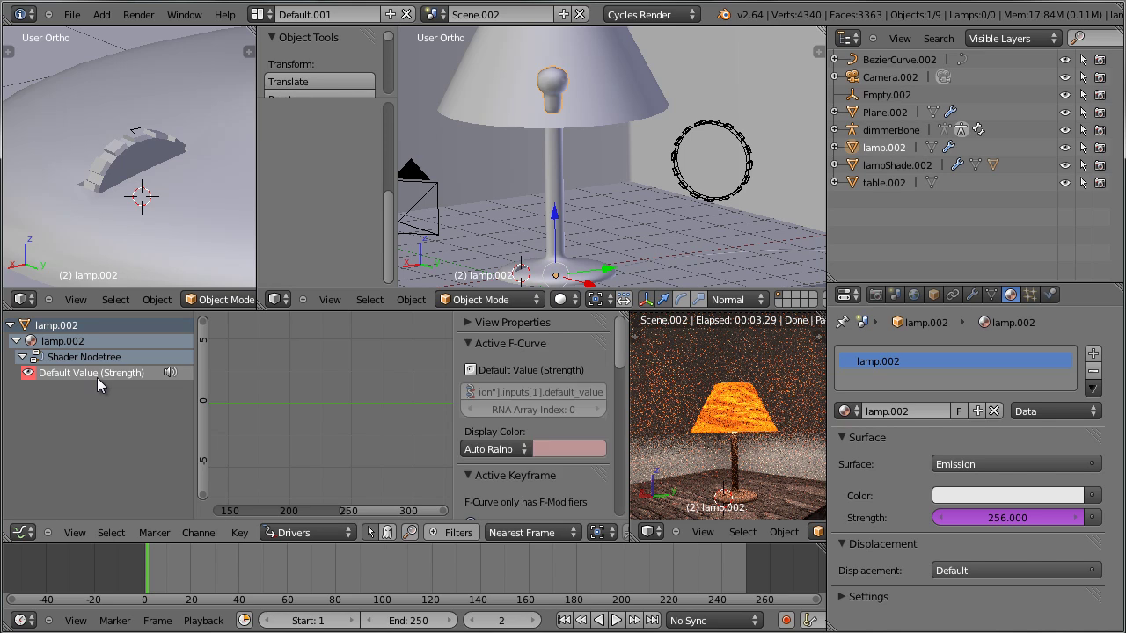
{"action": "left_click_drag", "start_coordinate": [620, 356], "coordinate": [604, 391]}
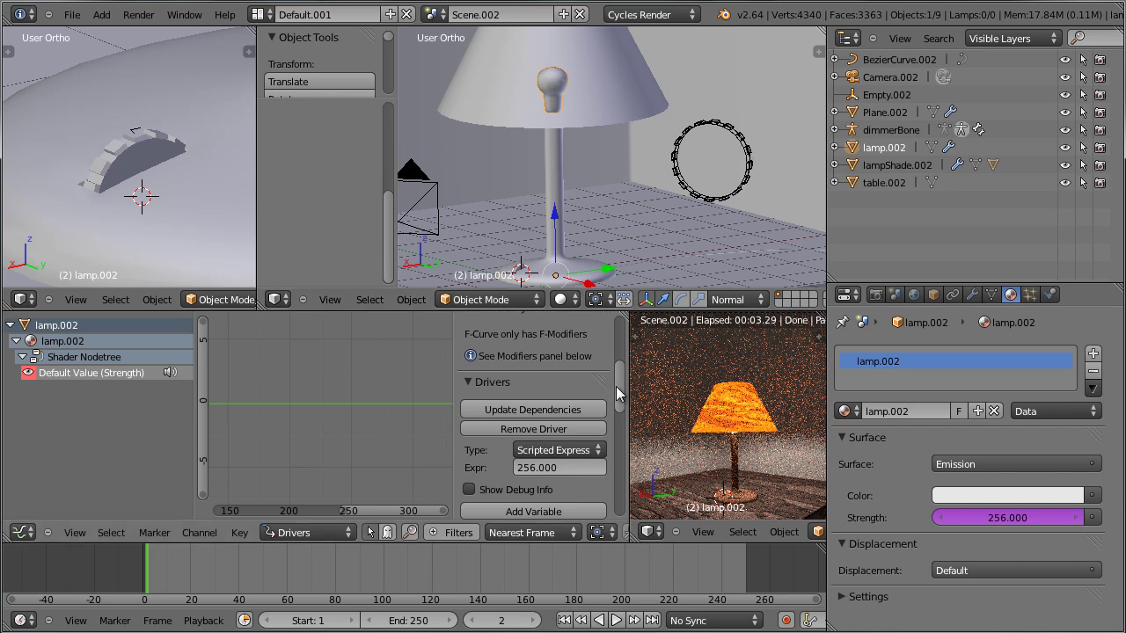
Set the Strength driver's type to Averaged Value.
{"action": "left_click", "coordinate": [598, 451]}
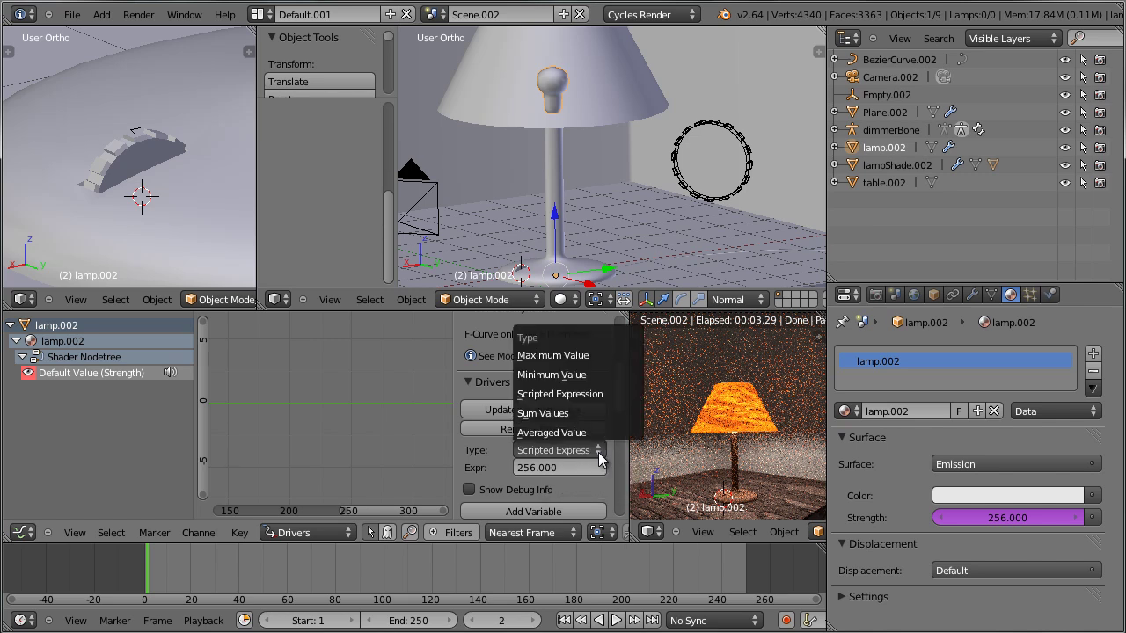
{"action": "left_click", "coordinate": [598, 432]}
{"action": "scroll", "coordinate": [595, 445], "scroll_direction": "down", "scroll_amount": 4}
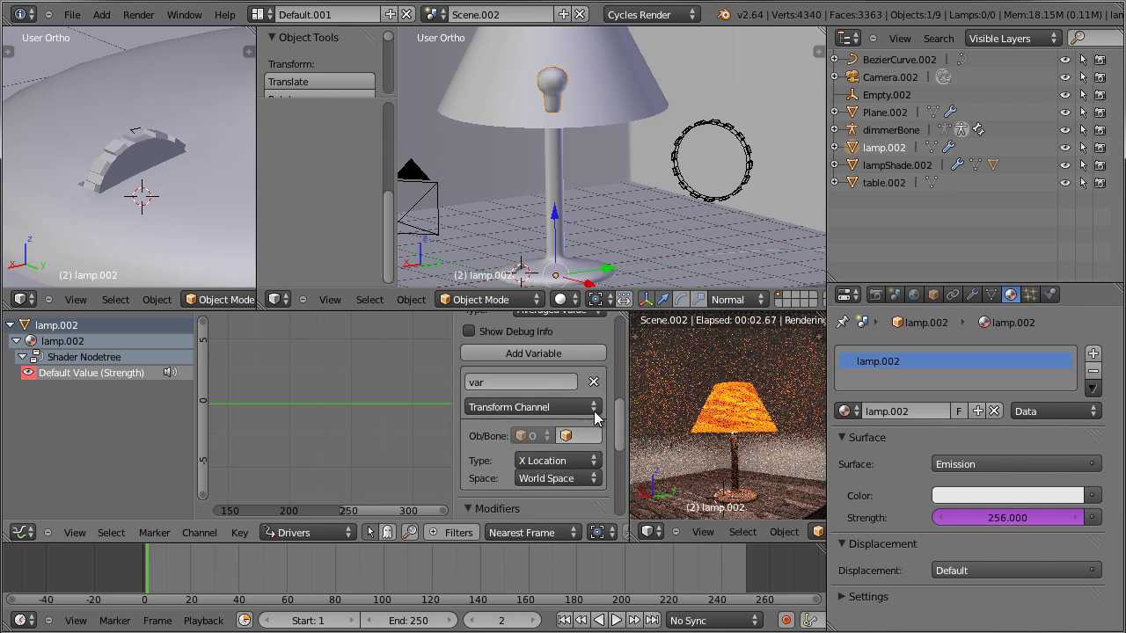
{"action": "left_click", "coordinate": [595, 407]}
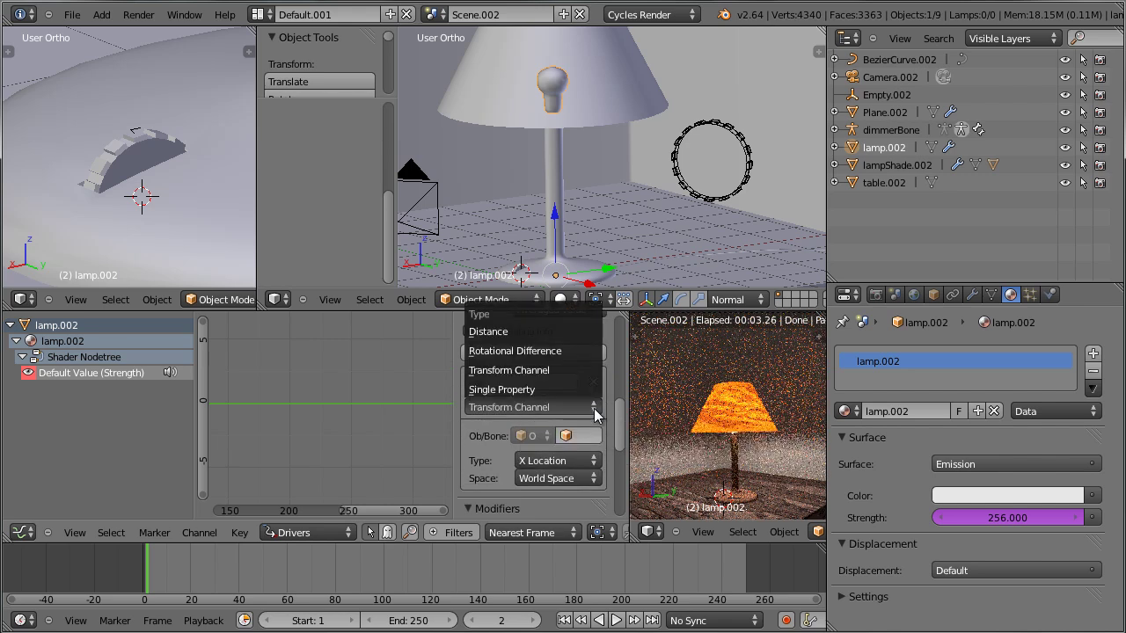
Reselect the lamp.002 bulb in the viewport to bring back its driver settings.
{"action": "right_click", "coordinate": [749, 168]}
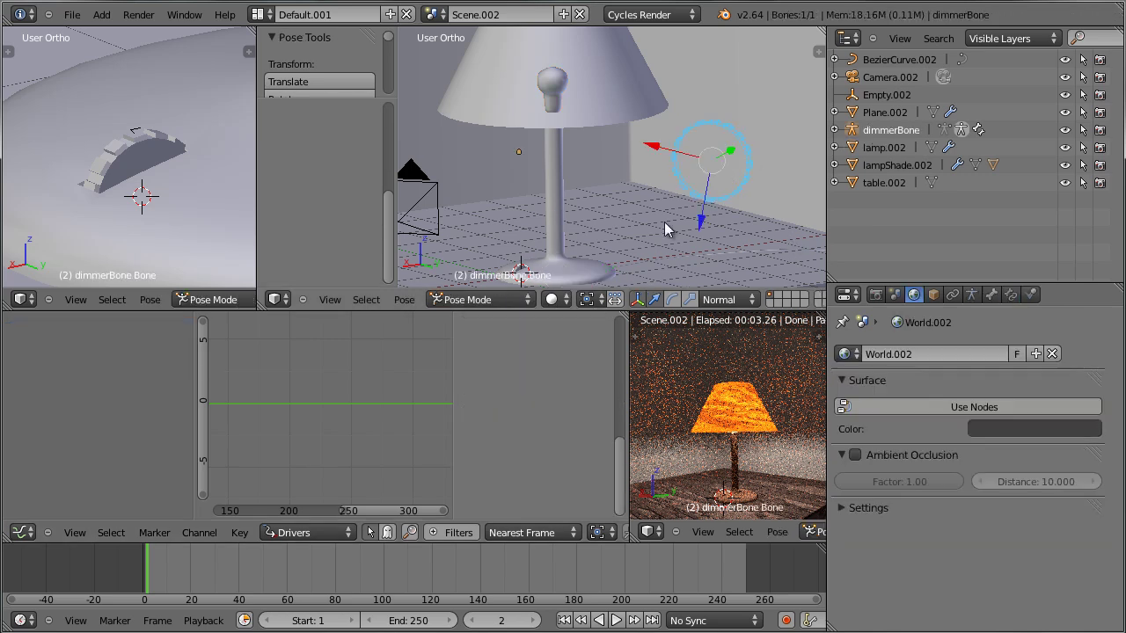
{"action": "right_click", "coordinate": [547, 95]}
{"action": "right_click", "coordinate": [549, 88]}
{"action": "right_click", "coordinate": [556, 85]}
{"action": "right_click", "coordinate": [556, 85]}
{"action": "right_click", "coordinate": [556, 84]}
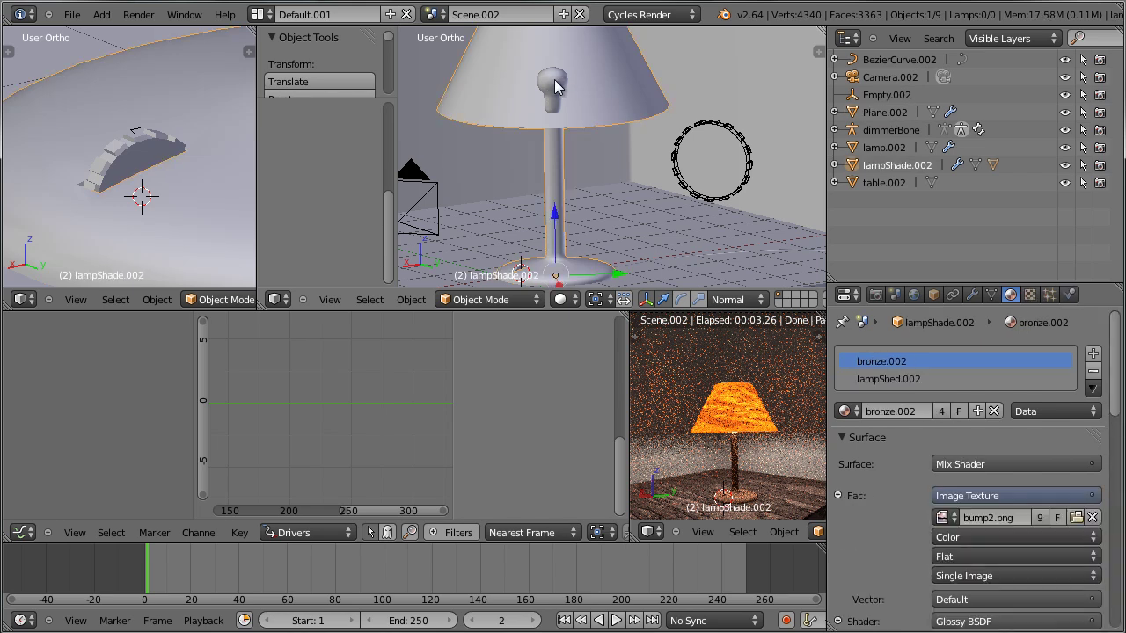
{"action": "right_click", "coordinate": [556, 84]}
{"action": "scroll", "coordinate": [596, 429], "scroll_direction": "down", "scroll_amount": 2}
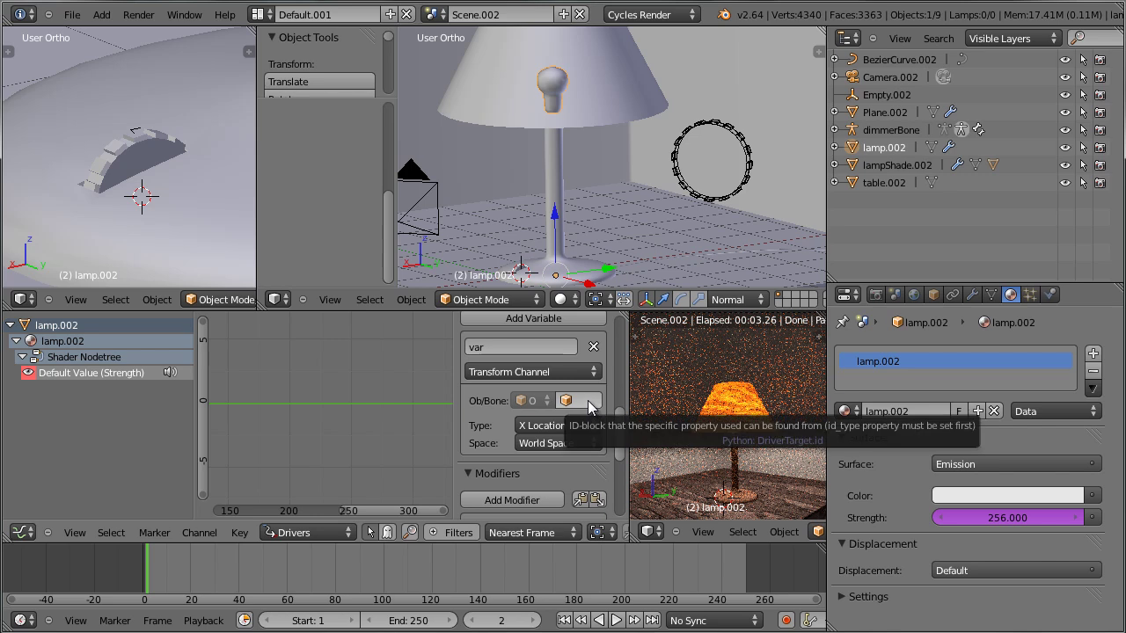
Point the driver variable at dimmerBone's bone 'Bone', reading Y Rotation in Local Space.
{"action": "left_click", "coordinate": [588, 400]}
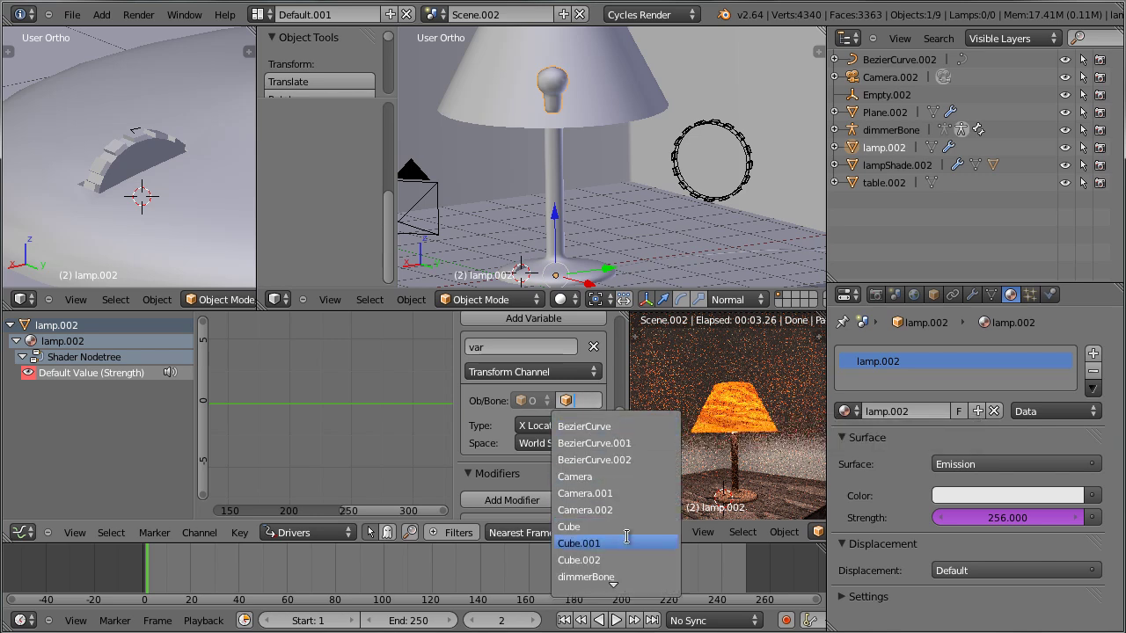
{"action": "left_click", "coordinate": [630, 572]}
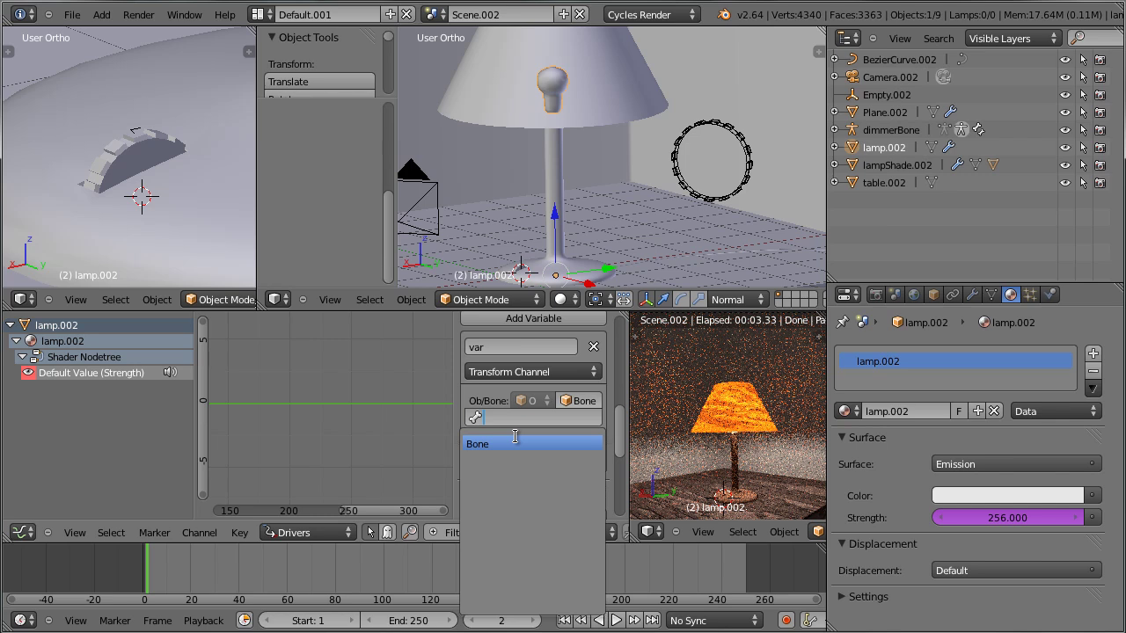
{"action": "left_click", "coordinate": [532, 435]}
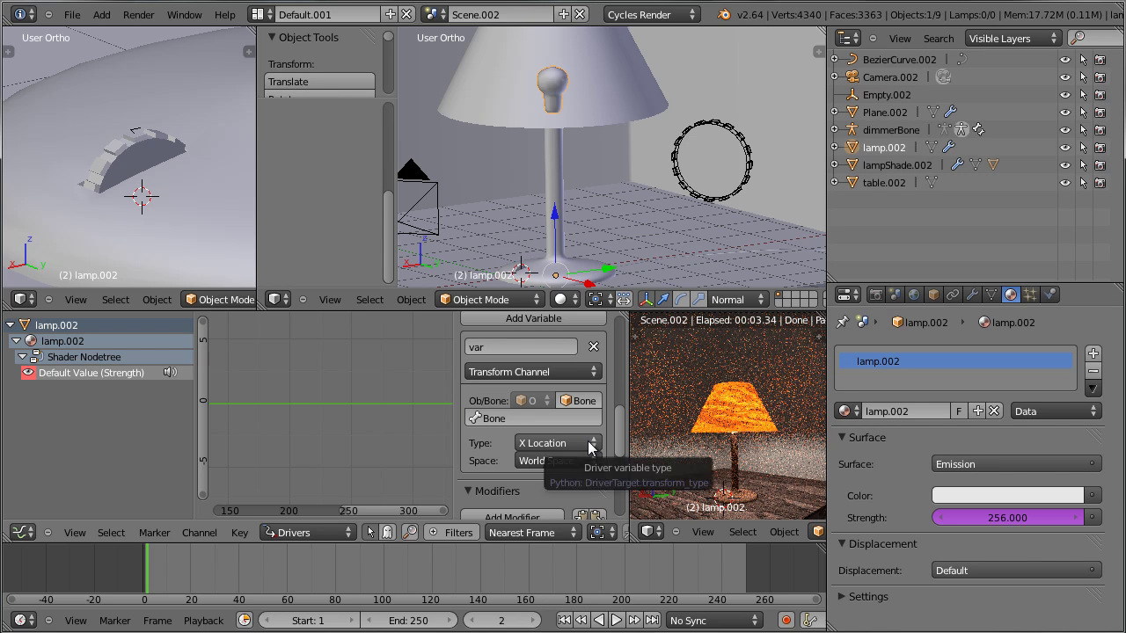
{"action": "left_click", "coordinate": [588, 445]}
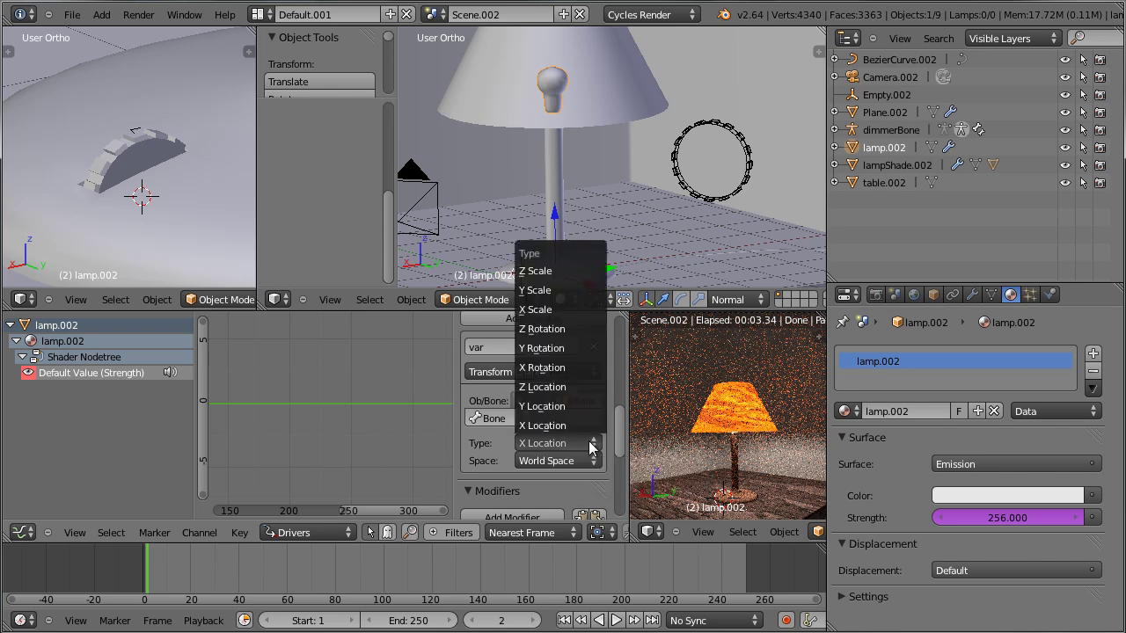
{"action": "left_click", "coordinate": [594, 345]}
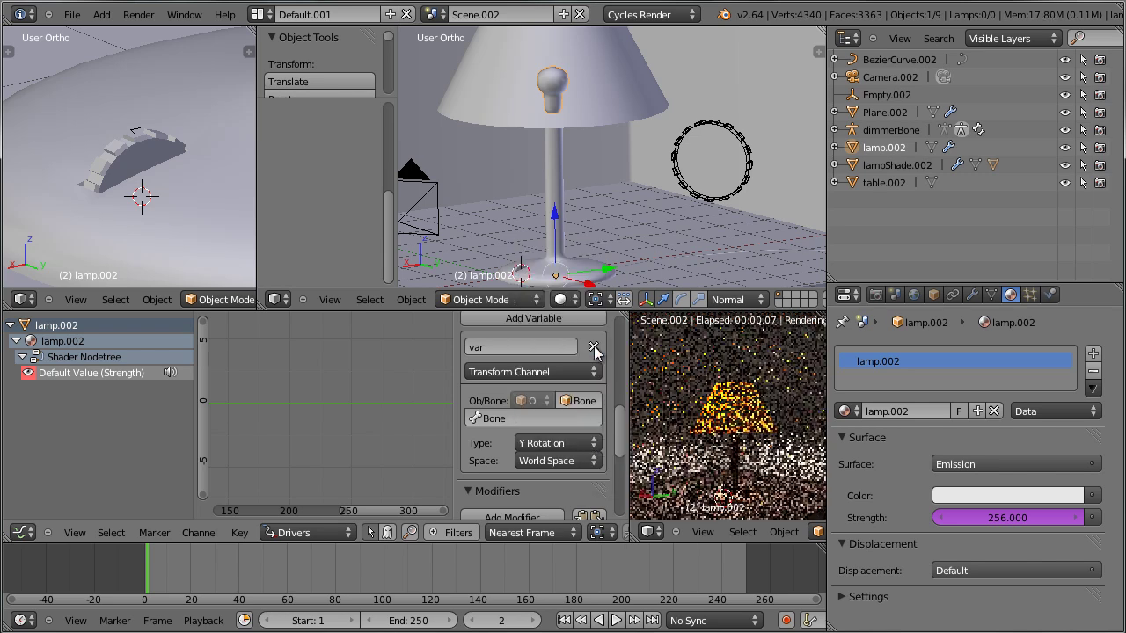
{"action": "left_click", "coordinate": [592, 462]}
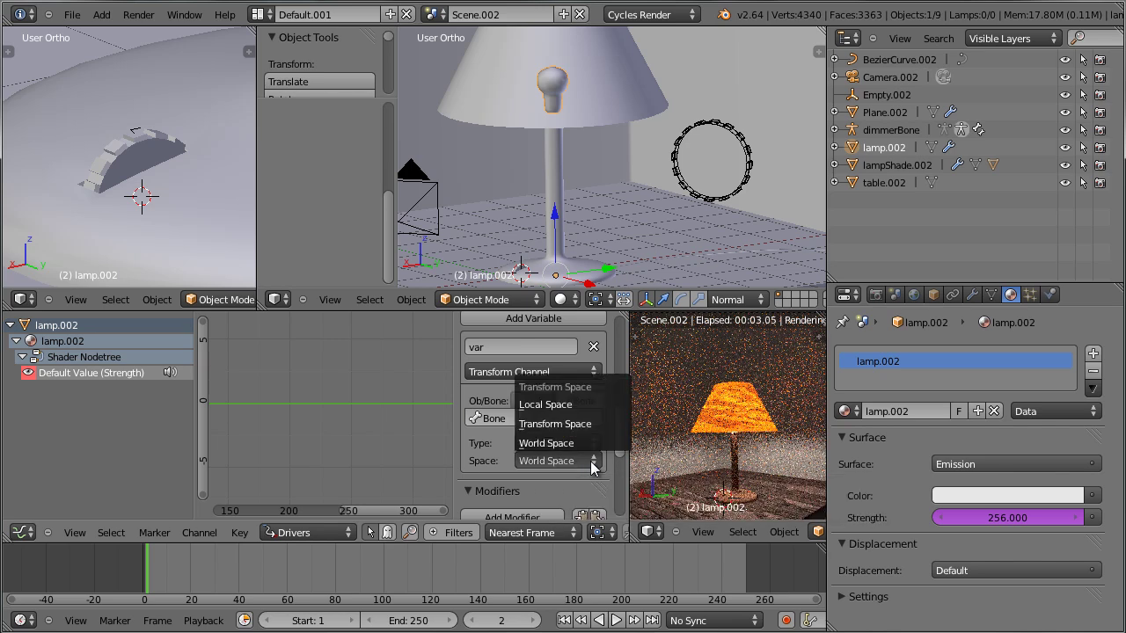
{"action": "left_click", "coordinate": [599, 405]}
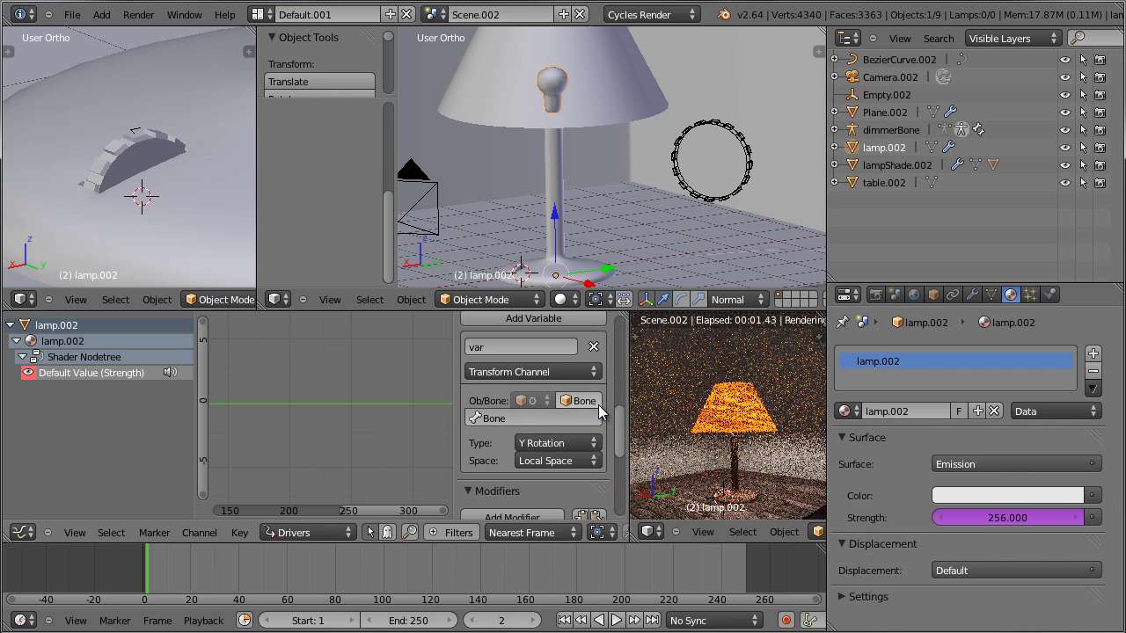
Select the dimmerBone and confirm its rotation mode stays XYZ Euler.
{"action": "right_click", "coordinate": [746, 174]}
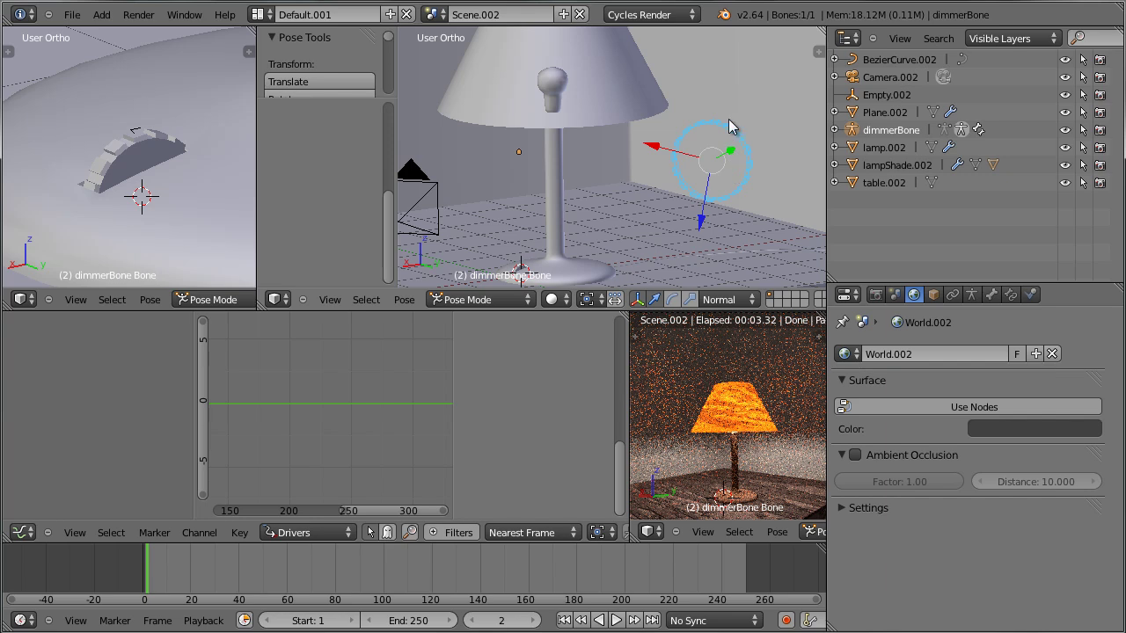
{"action": "left_click", "coordinate": [992, 294]}
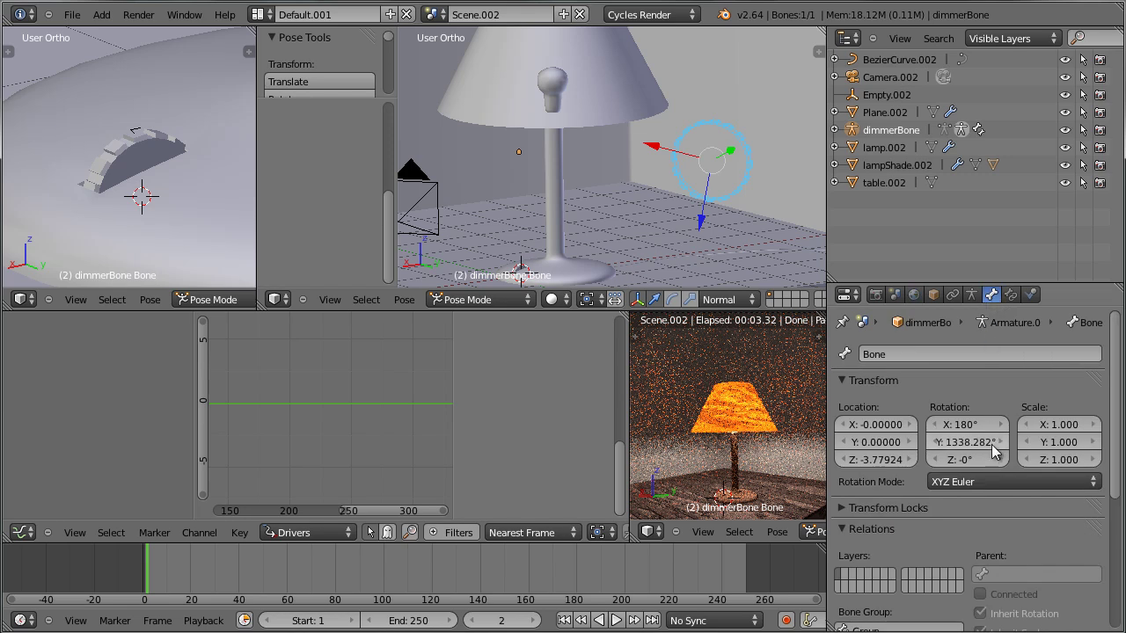
{"action": "left_click", "coordinate": [1018, 482]}
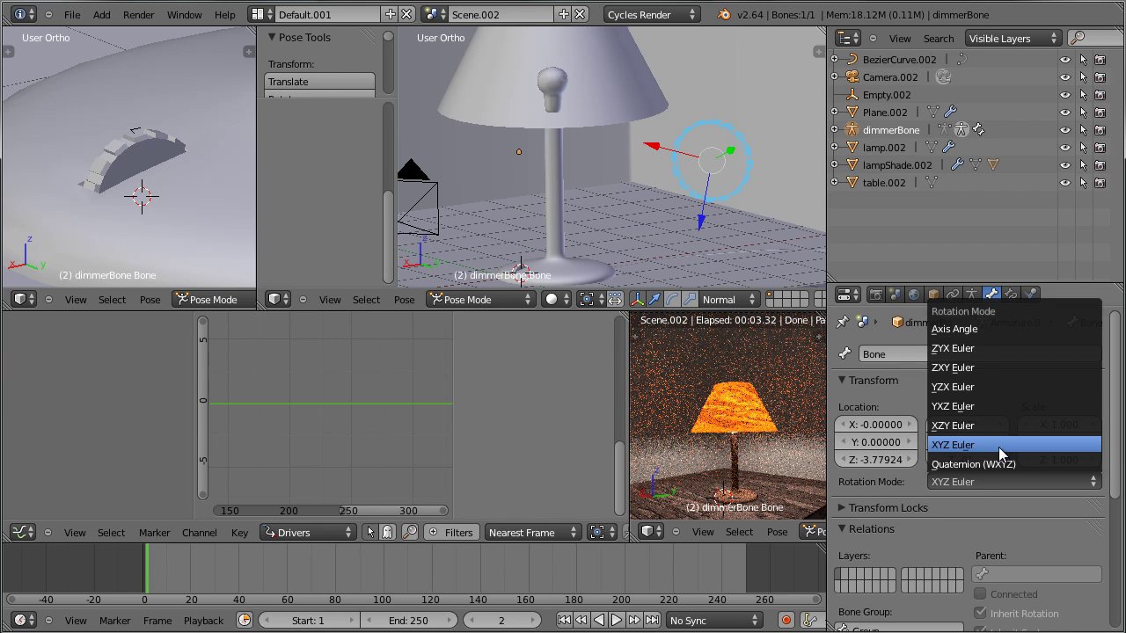
{"action": "left_click", "coordinate": [999, 447]}
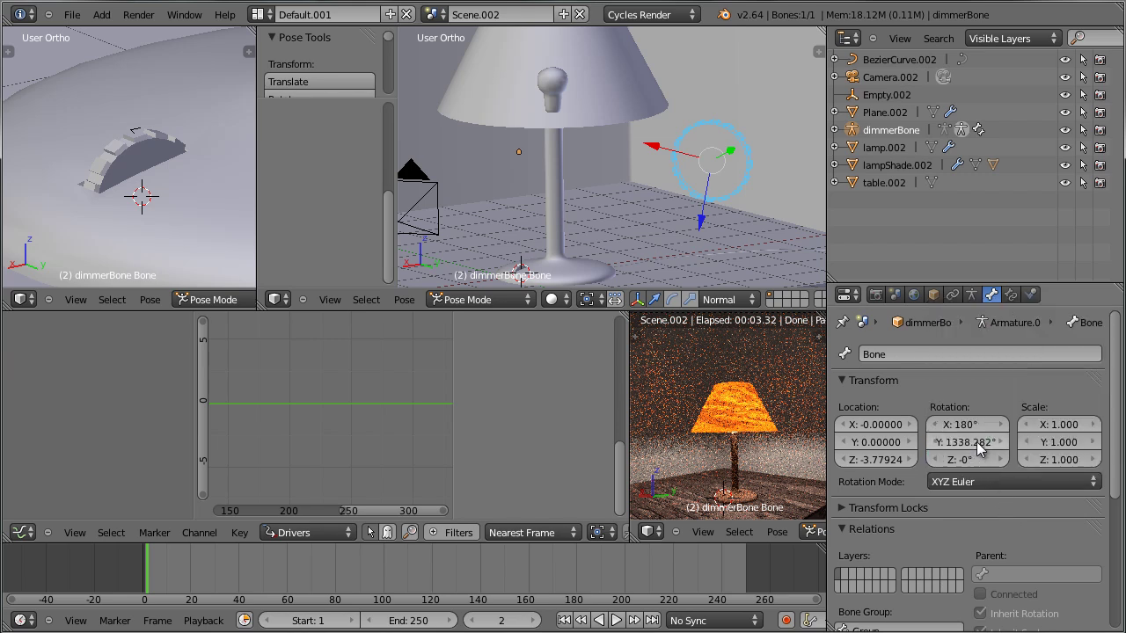
Drag the bone's Y rotation back and forth to dim and brighten the lamp.
{"action": "left_click_drag", "start_coordinate": [977, 441], "coordinate": [1060, 434]}
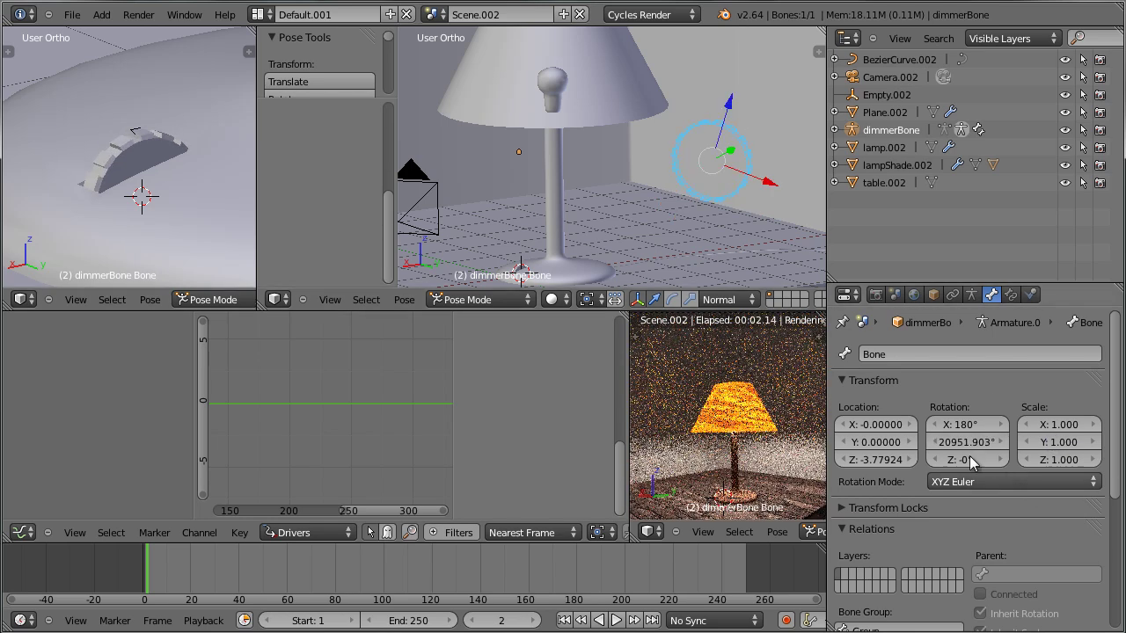
{"action": "mouse_move", "coordinate": [969, 442]}
{"action": "left_mouse_down"}
{"action": "mouse_move", "coordinate": [1007, 447]}
{"action": "mouse_move", "coordinate": [949, 448]}
{"action": "left_mouse_up"}
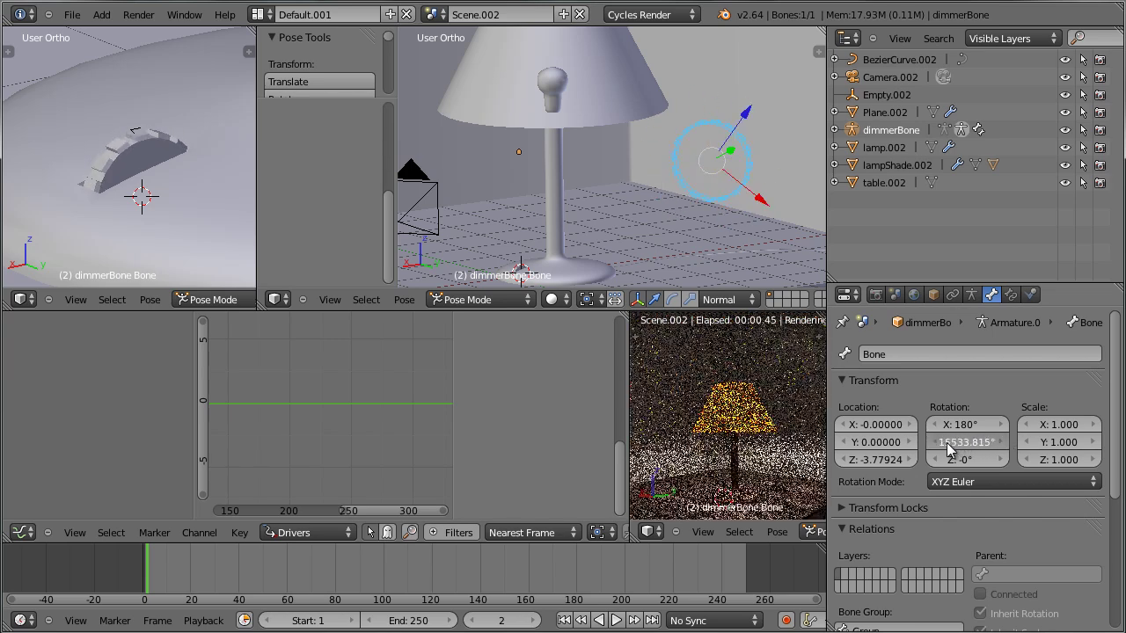
{"action": "left_click_drag", "start_coordinate": [948, 448], "coordinate": [891, 445]}
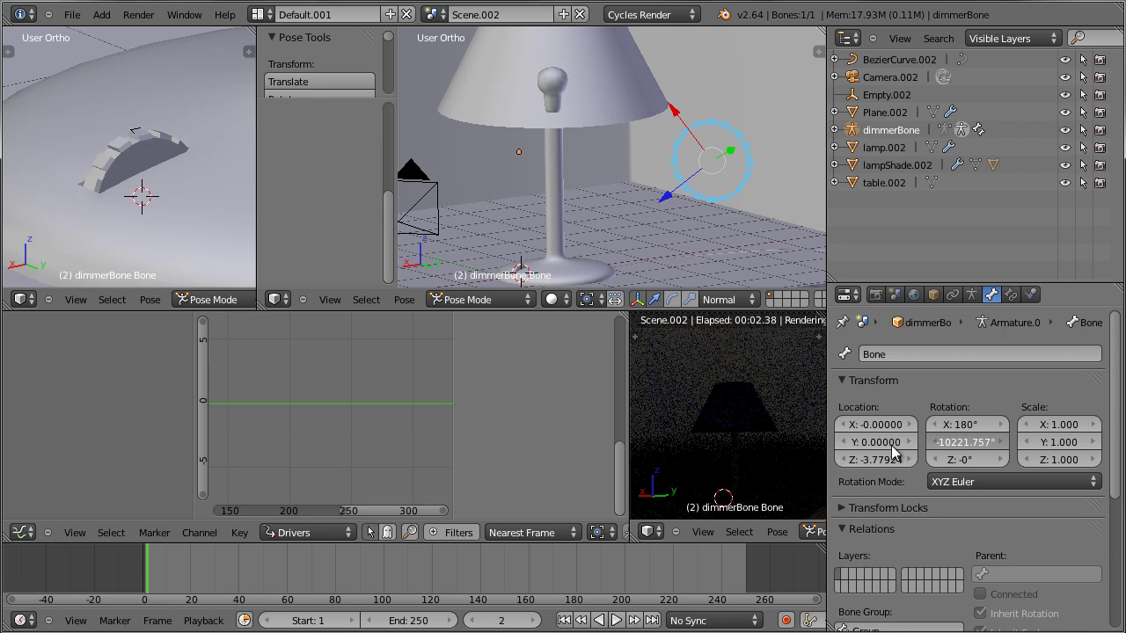
{"action": "left_click_drag", "start_coordinate": [892, 445], "coordinate": [1015, 442]}
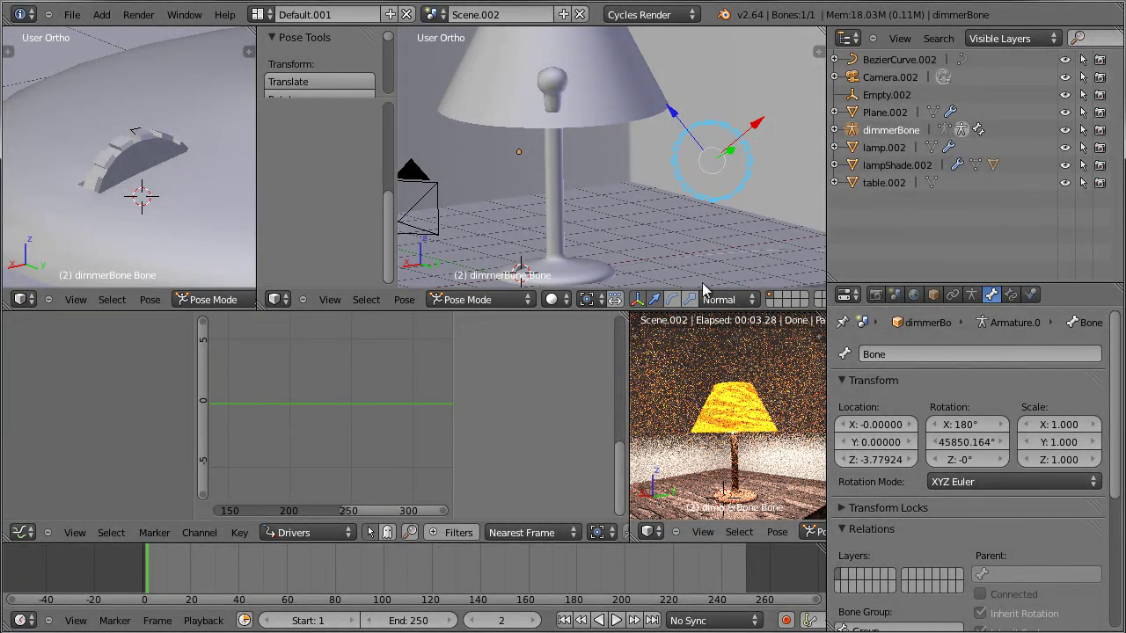
Select lamp.002 and inspect its driver's Generator modifier, Expanded Polynomial y = 0.0 + 1.0x.
{"action": "right_click", "coordinate": [558, 75]}
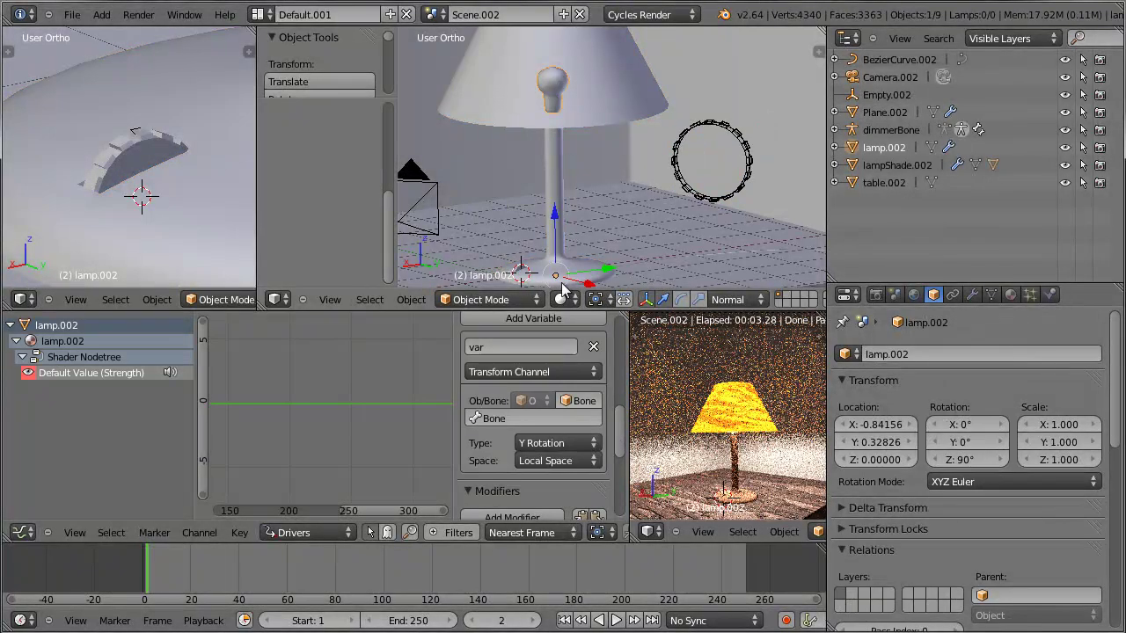
{"action": "scroll", "coordinate": [508, 406], "scroll_direction": "down", "scroll_amount": 5}
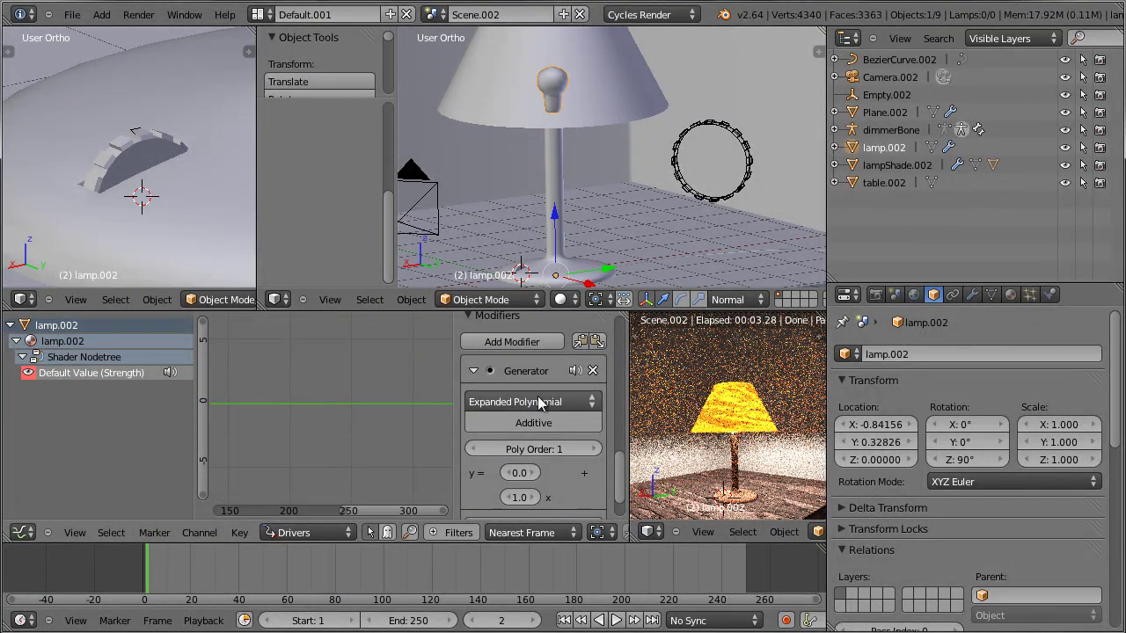
{"action": "left_click", "coordinate": [591, 402]}
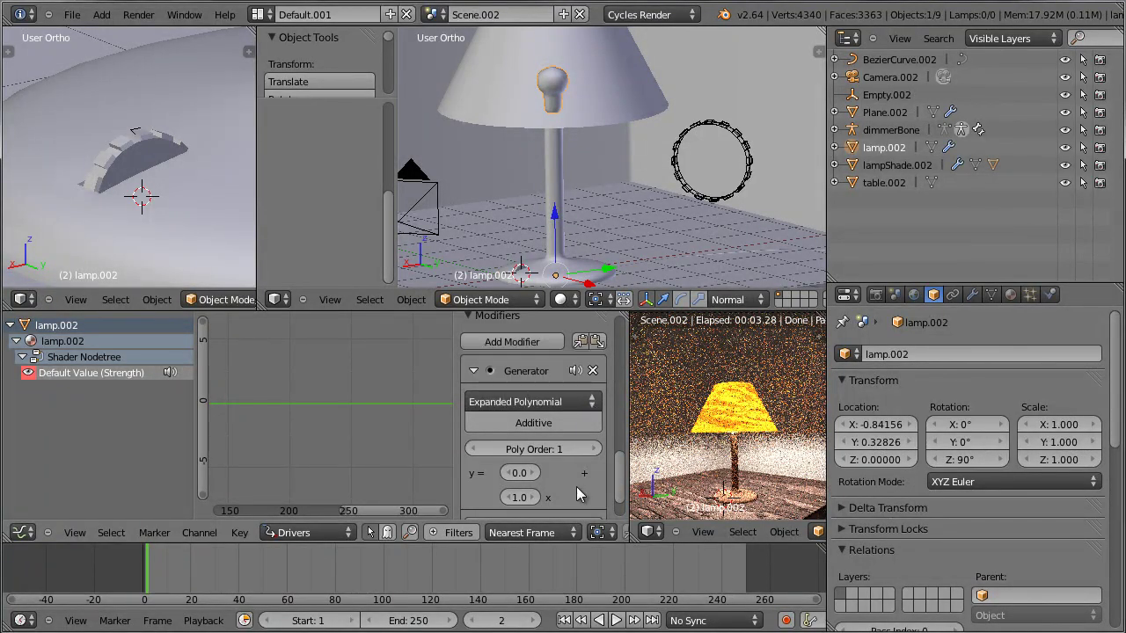
{"action": "scroll", "coordinate": [575, 471], "scroll_direction": "down", "scroll_amount": 1}
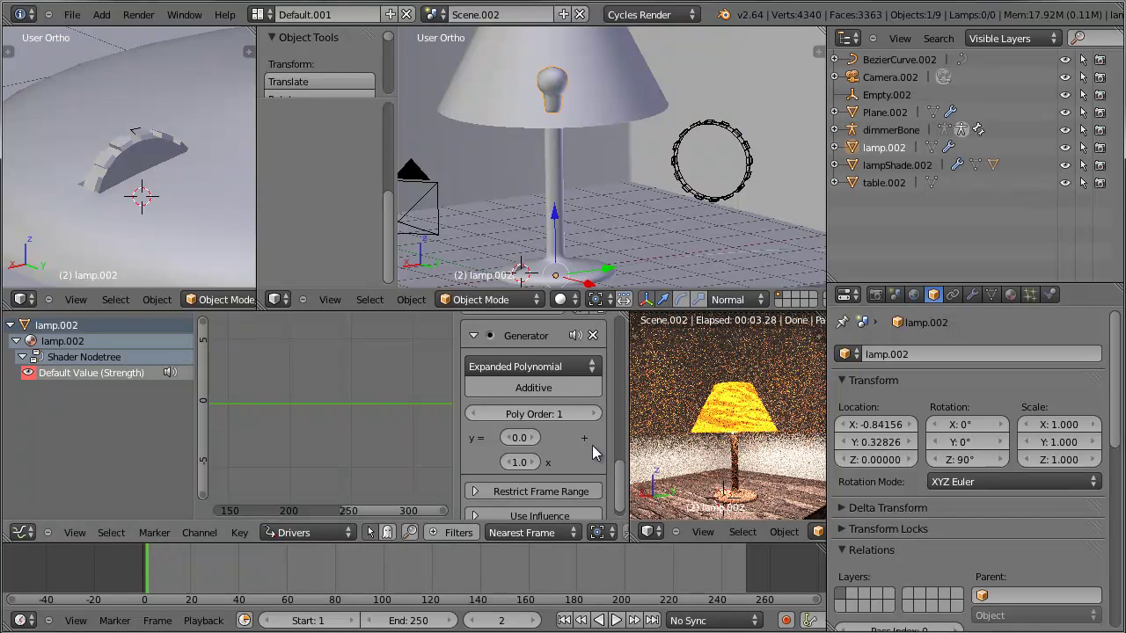
Set the Generator x coefficient to -1 and rotate the dimmerBone to test the inverted driver.
{"action": "left_click", "coordinate": [525, 463]}
{"action": "type", "text": "0.0"}
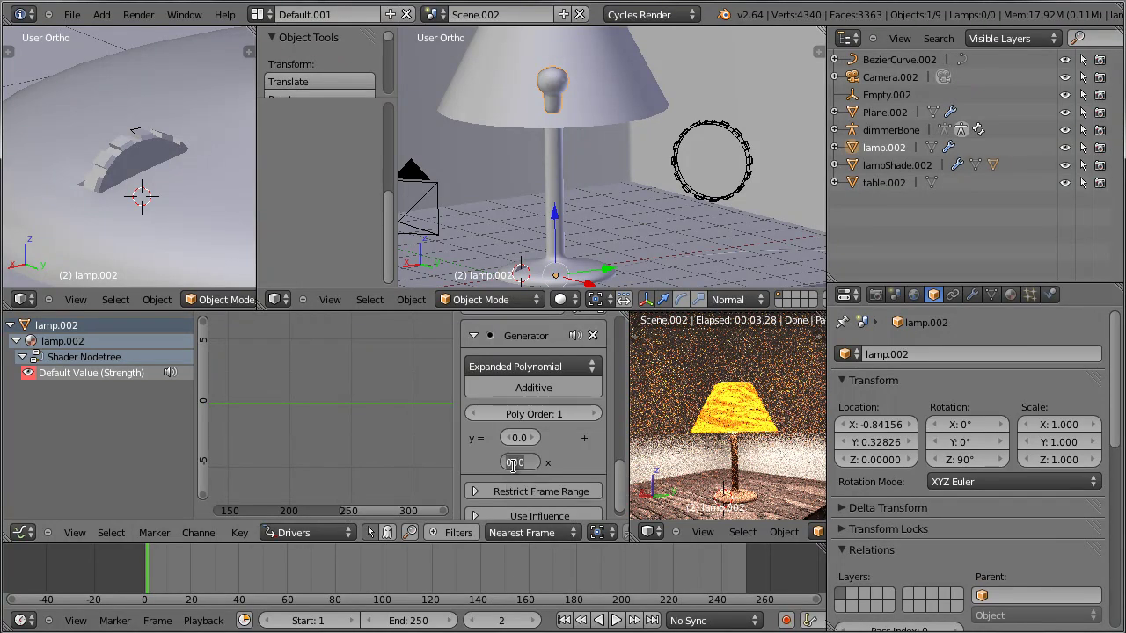
{"action": "key", "text": "BackSpace"}
{"action": "key", "text": "BackSpace"}
{"action": "key", "text": "BackSpace"}
{"action": "type", "text": "-1"}
{"action": "right_click", "coordinate": [748, 180]}
{"action": "left_click_drag", "start_coordinate": [959, 444], "coordinate": [743, 456]}
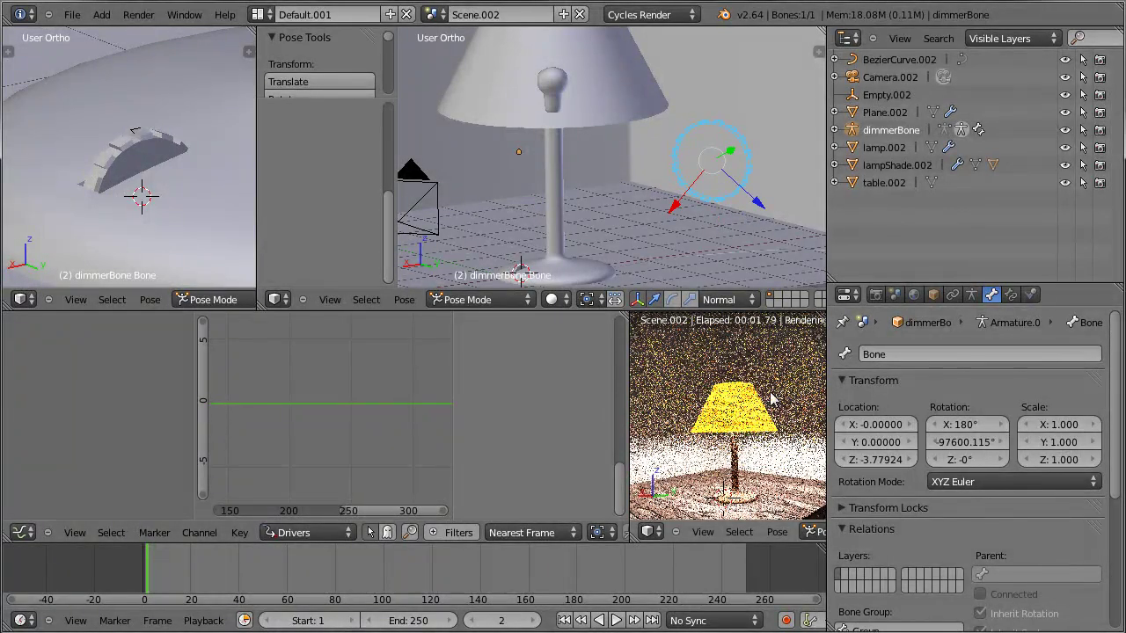
In object mode, select lamp.002 and set the Generator x coefficient to 1, then 0.5.
{"action": "key", "text": "ctrl+Tab"}
{"action": "right_click", "coordinate": [552, 81]}
{"action": "right_click", "coordinate": [554, 82]}
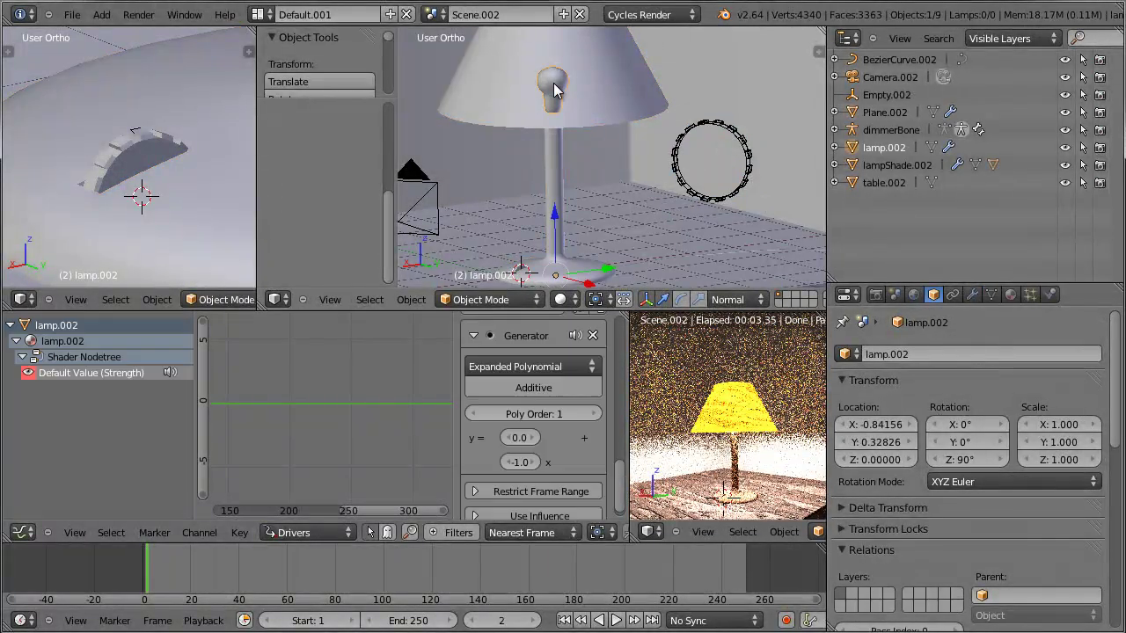
{"action": "left_click", "coordinate": [520, 462]}
{"action": "type", "text": "1"}
{"action": "key", "text": "Return"}
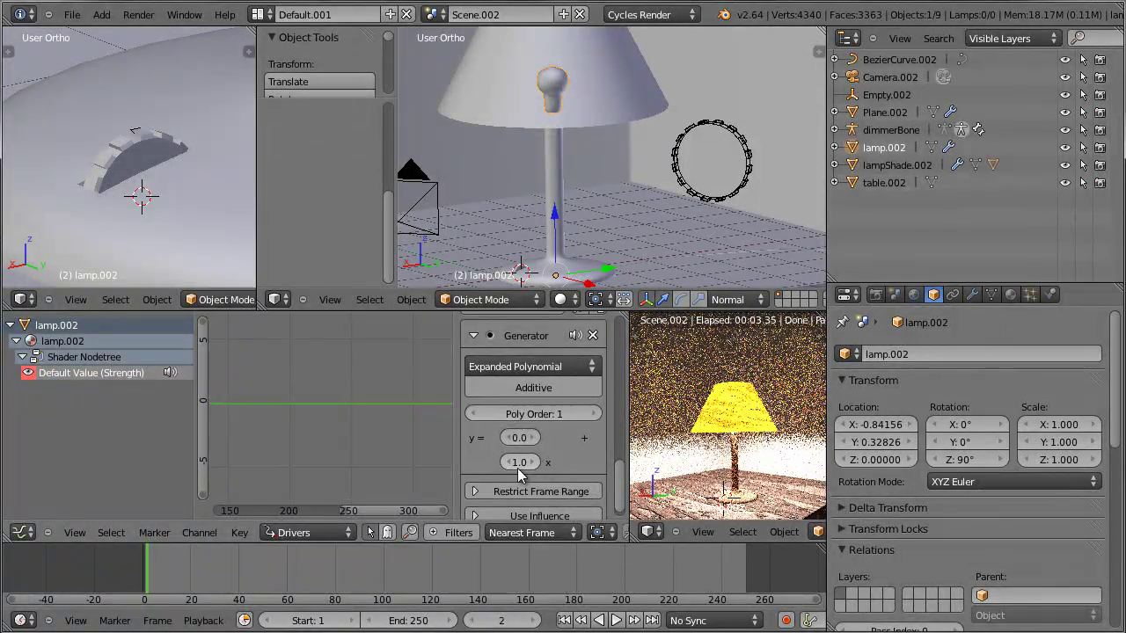
{"action": "left_click", "coordinate": [516, 467]}
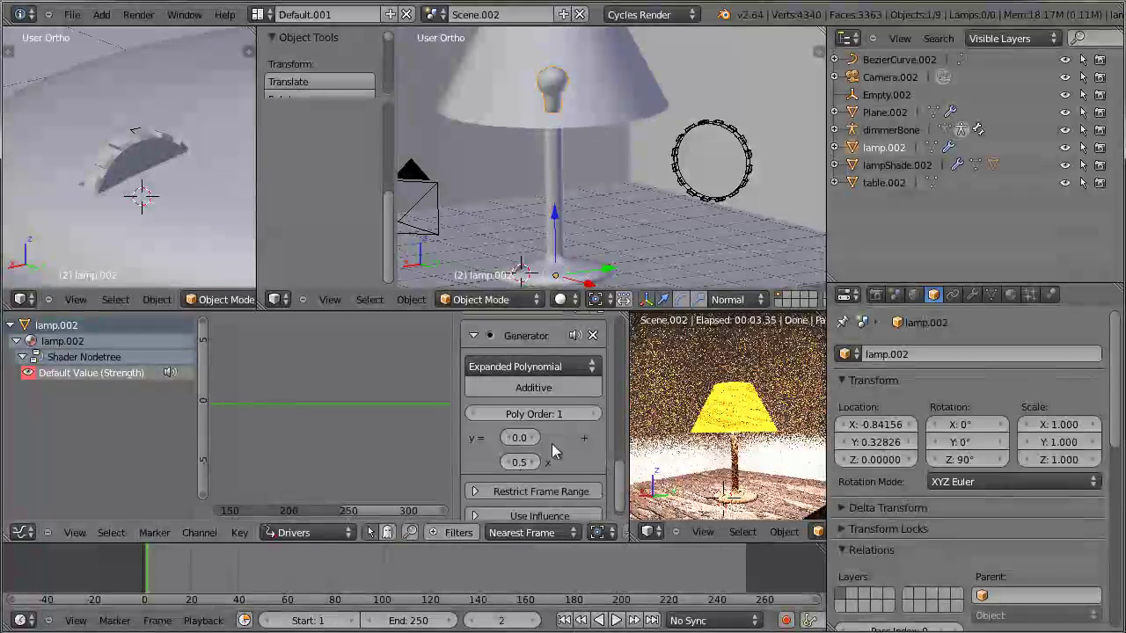
Rotate the dimmerBone far around Y to check the lamp's brightness.
{"action": "right_click", "coordinate": [751, 176]}
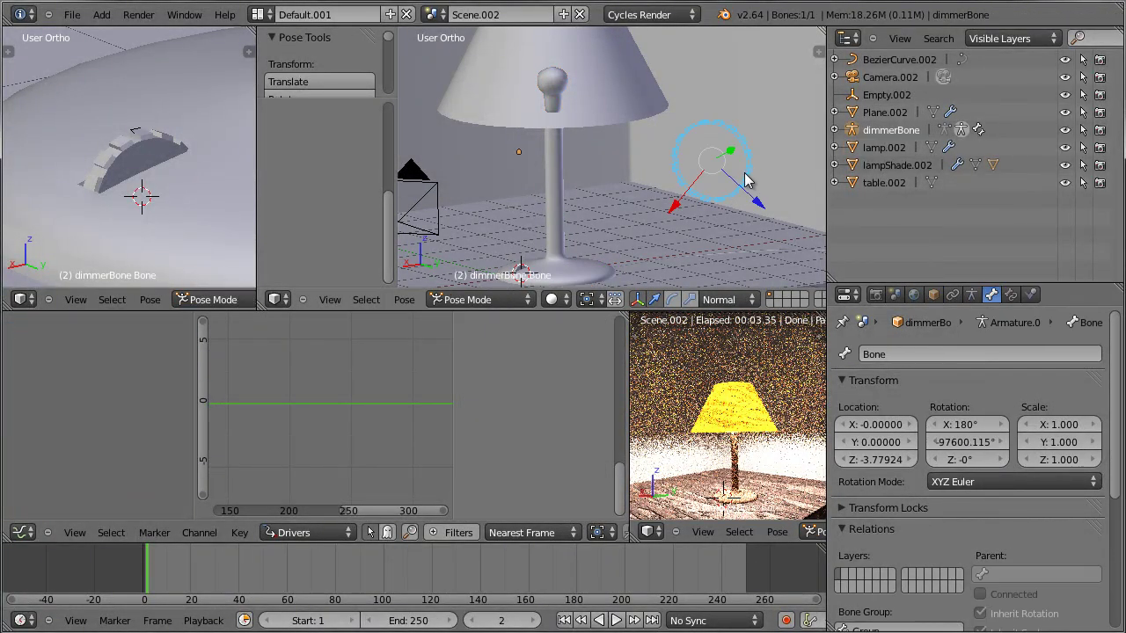
{"action": "left_click_drag", "start_coordinate": [978, 441], "coordinate": [390, 430]}
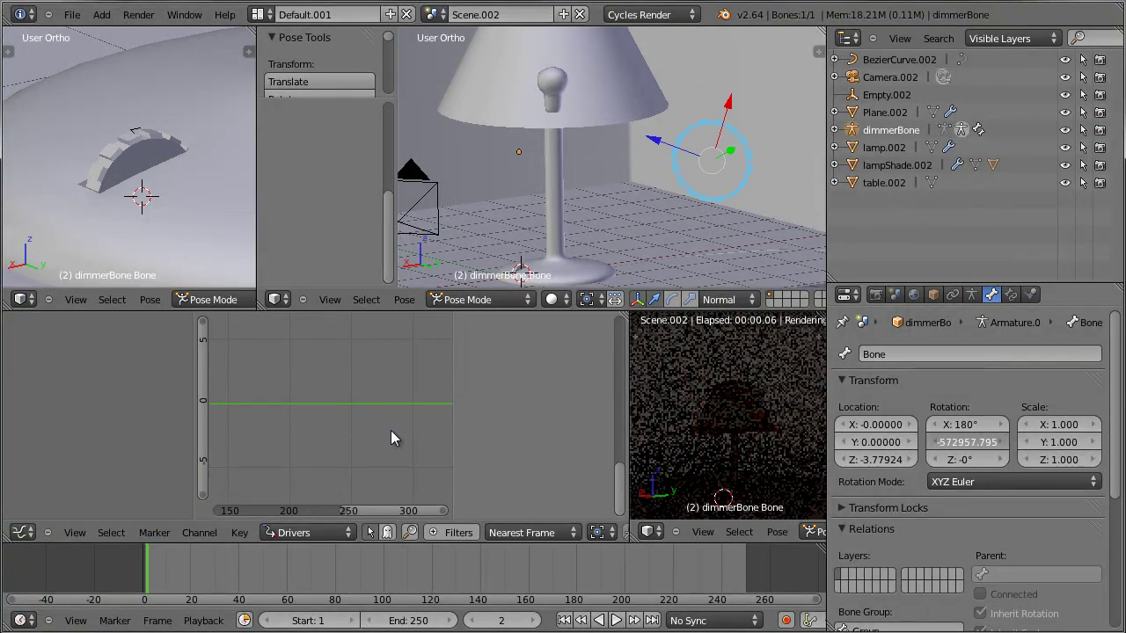
{"action": "left_click_drag", "start_coordinate": [38, 461], "coordinate": [865, 471]}
{"action": "left_click_drag", "start_coordinate": [937, 480], "coordinate": [858, 459]}
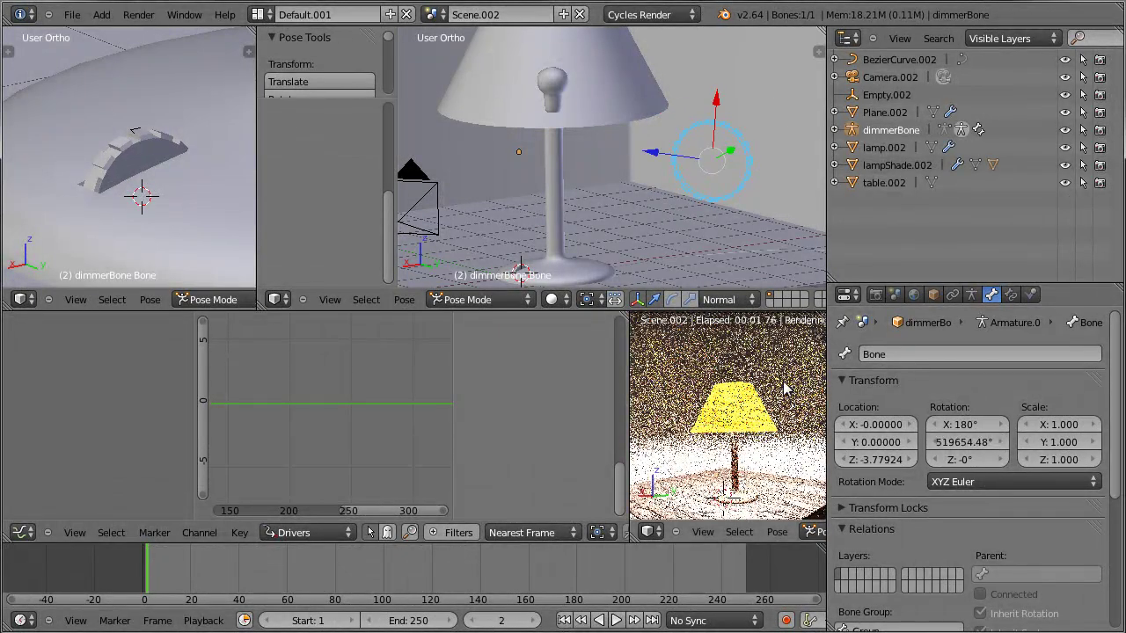